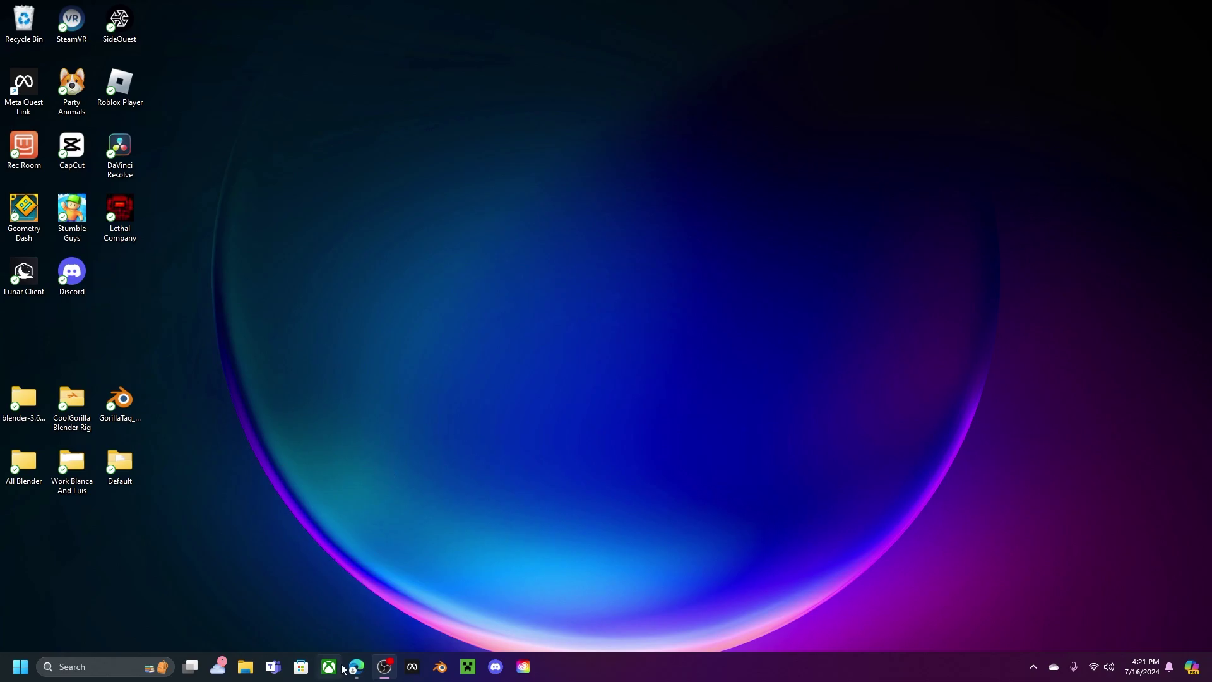
# Switch to Microsoft Edge, search the web for "blender" and open a result.
pyautogui.click(357, 666)
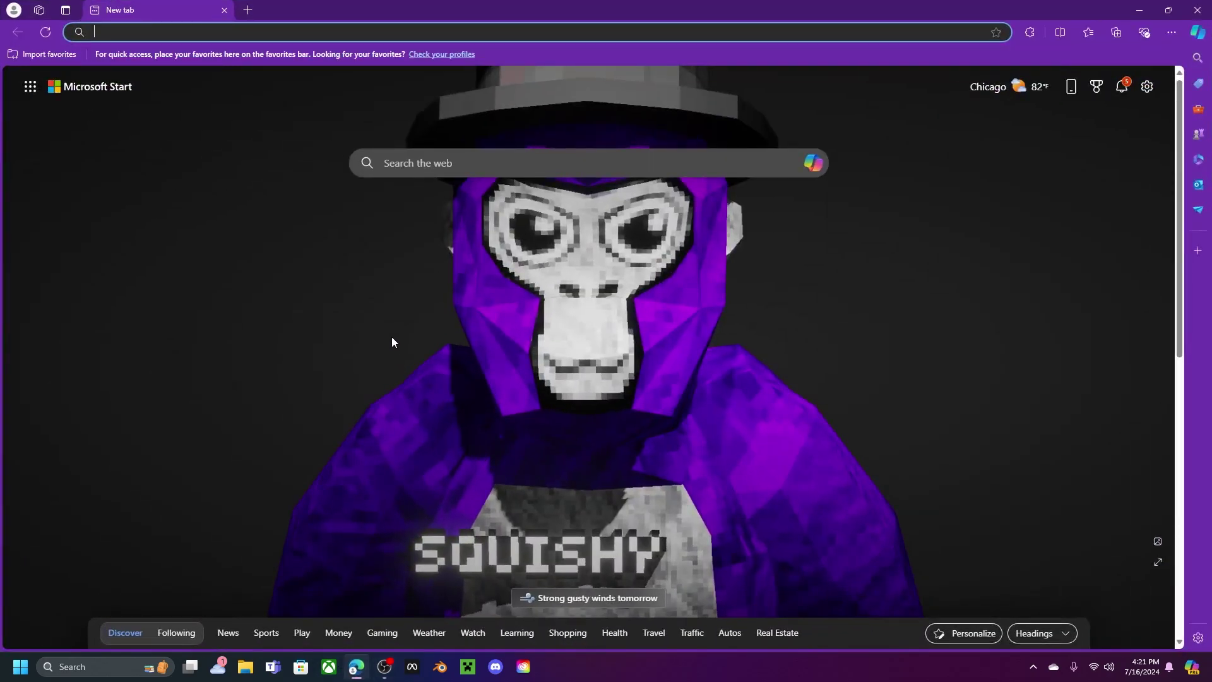
pyautogui.write('blender')
pyautogui.click(195, 251)
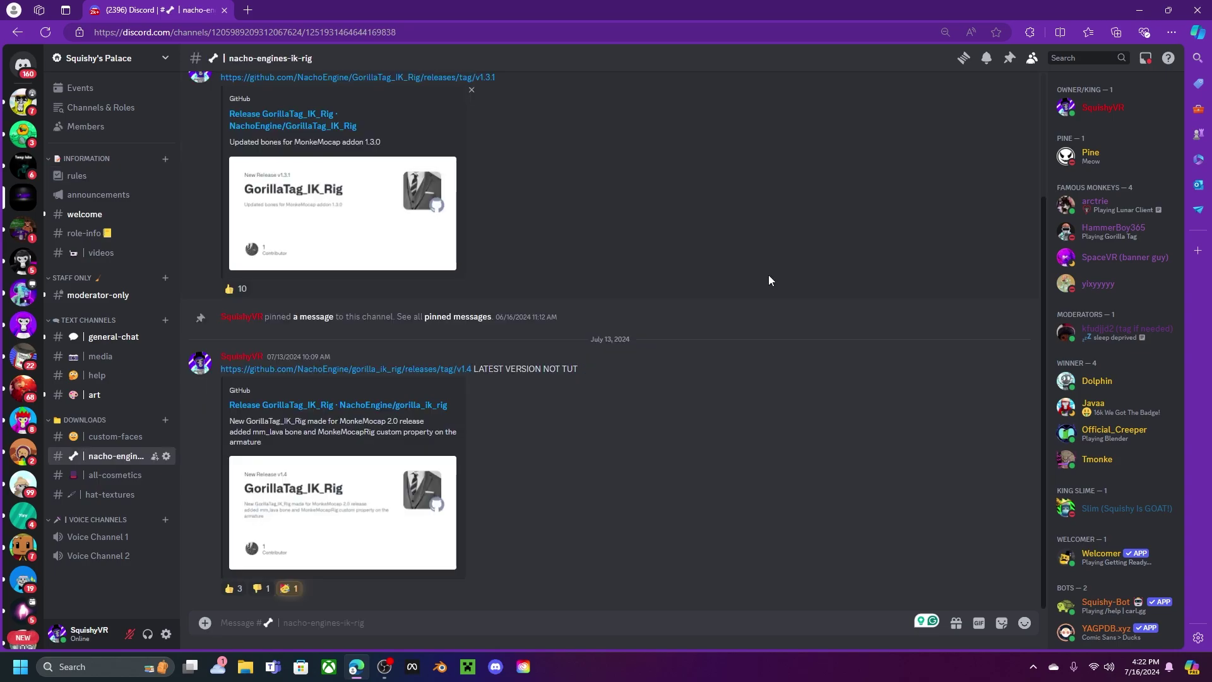
# Open the v1.3.1 release link in the nacho-engines-ik-rig channel and download GorillaTag_IK_Rig.blend from its assets.
pyautogui.scroll(1, 314, 162)
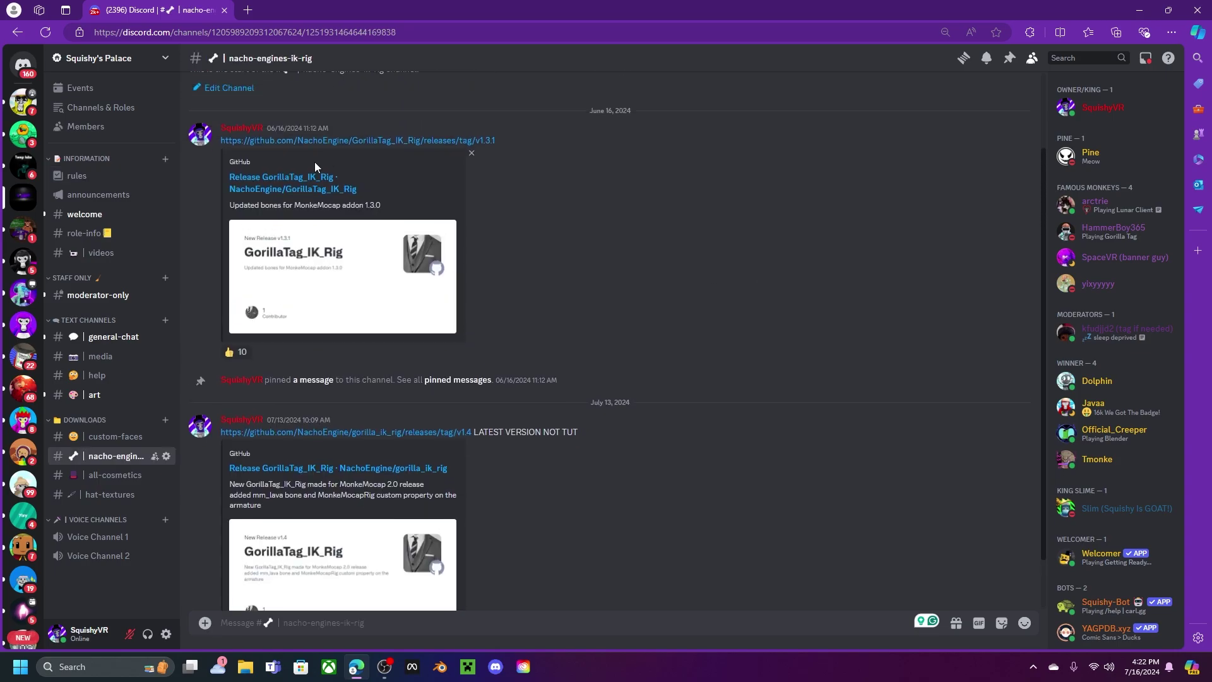
pyautogui.click(303, 181)
pyautogui.click(168, 4)
pyautogui.scroll(-1, 297, 495)
pyautogui.hotkey('ctrl', 'Tab')
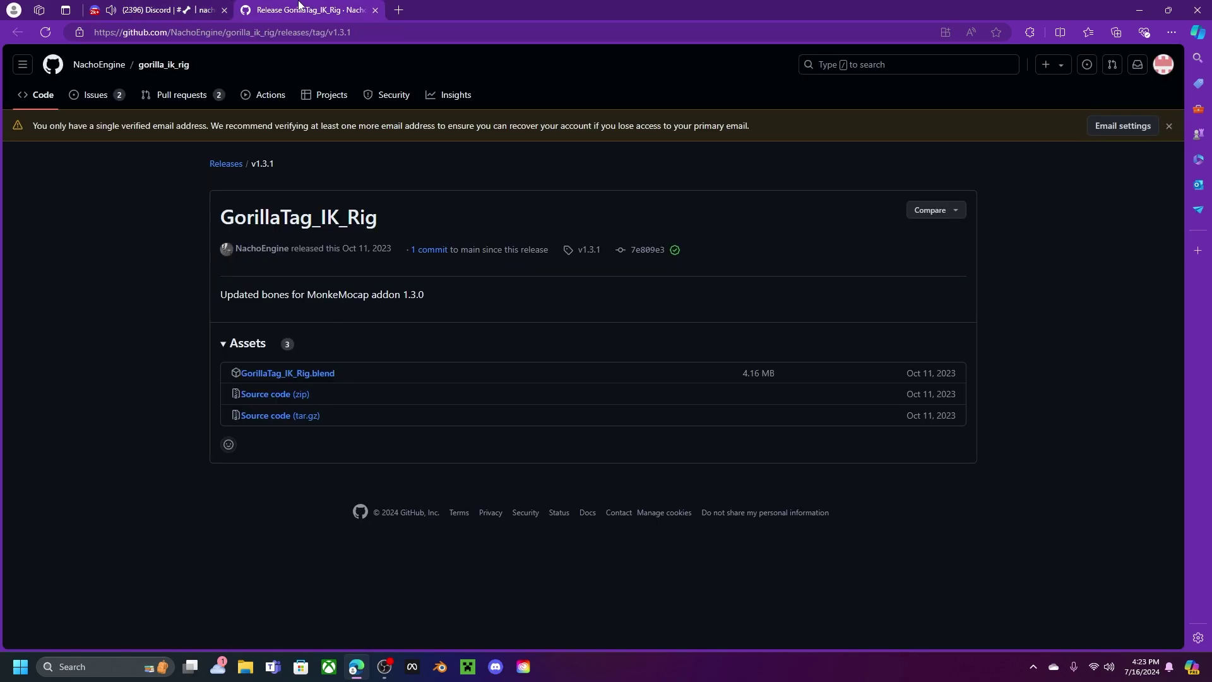
pyautogui.click(334, 376)
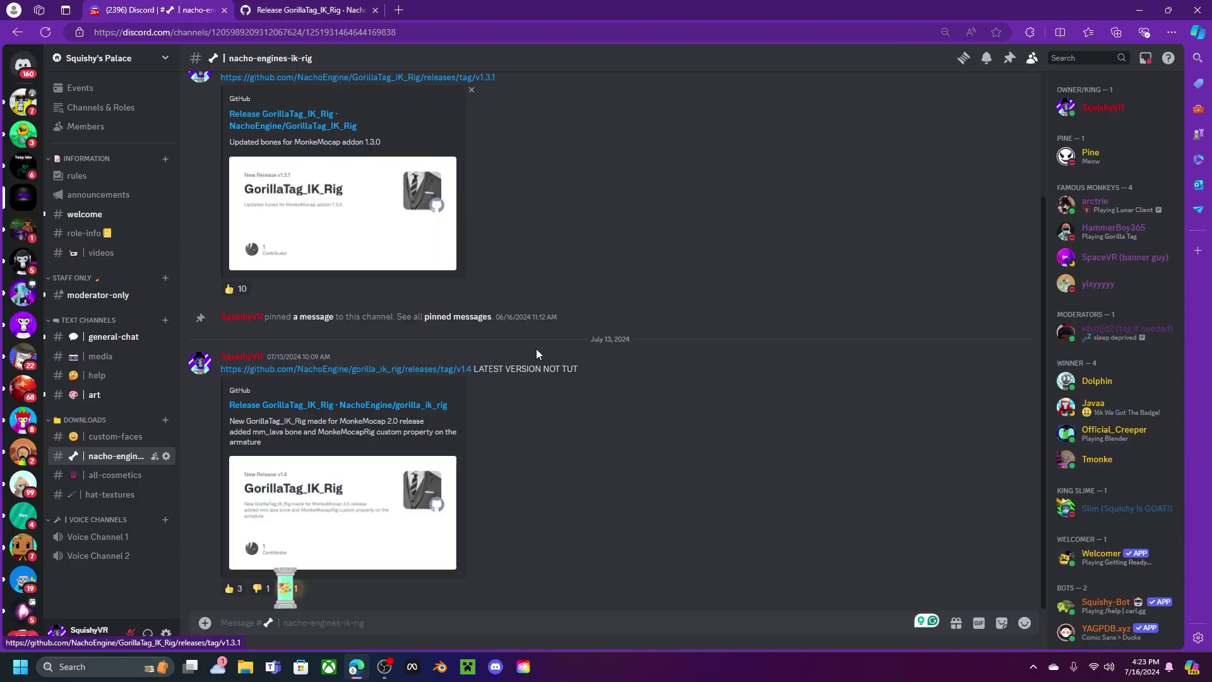
# Open the AllGtagCosmetics repository linked in the all-cosmetics channel and download it as a ZIP.
pyautogui.click(108, 478)
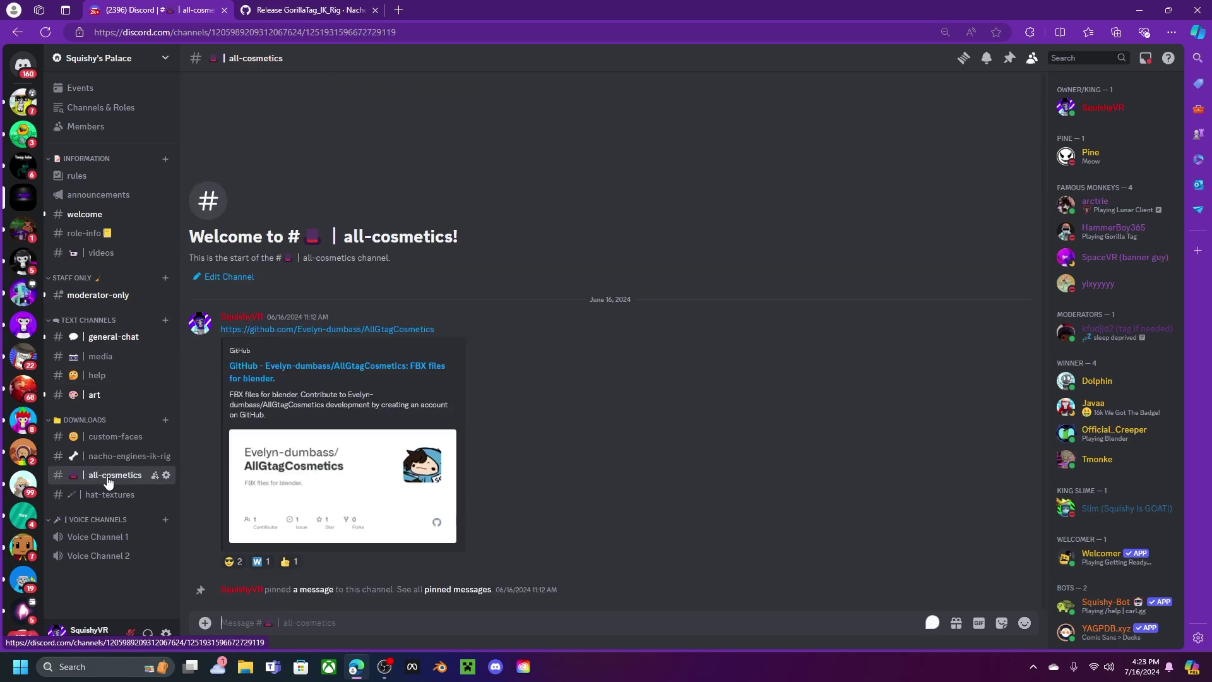
pyautogui.click(316, 366)
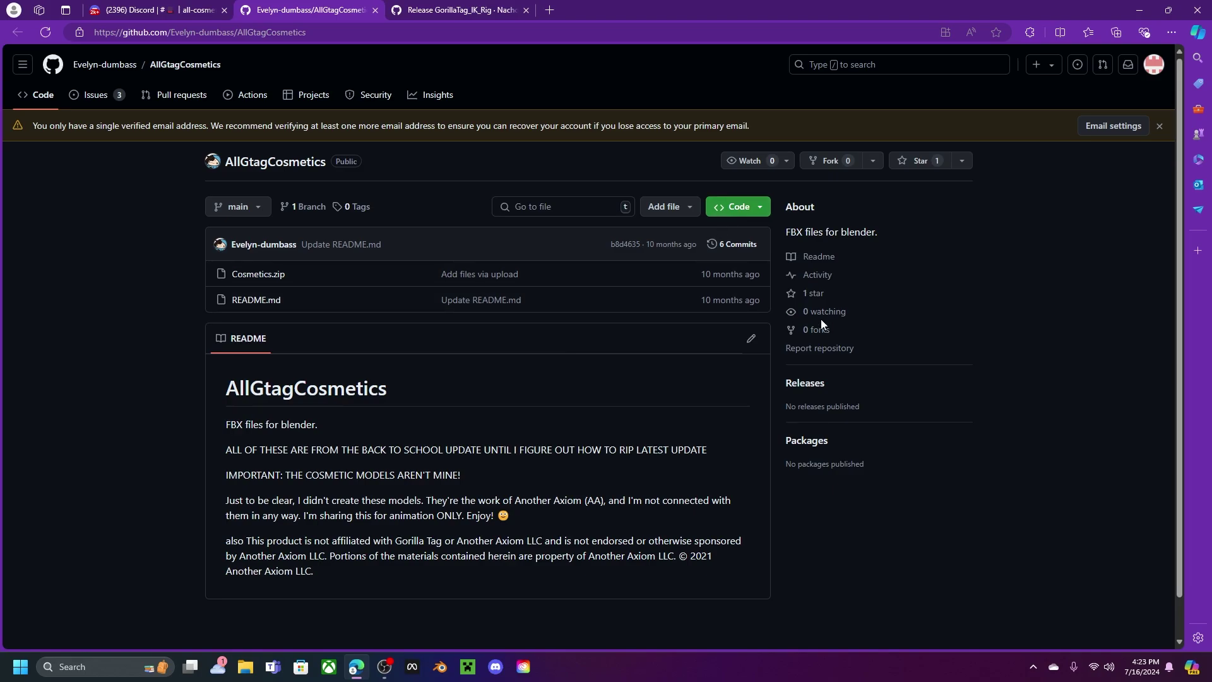
pyautogui.click(761, 216)
pyautogui.click(630, 404)
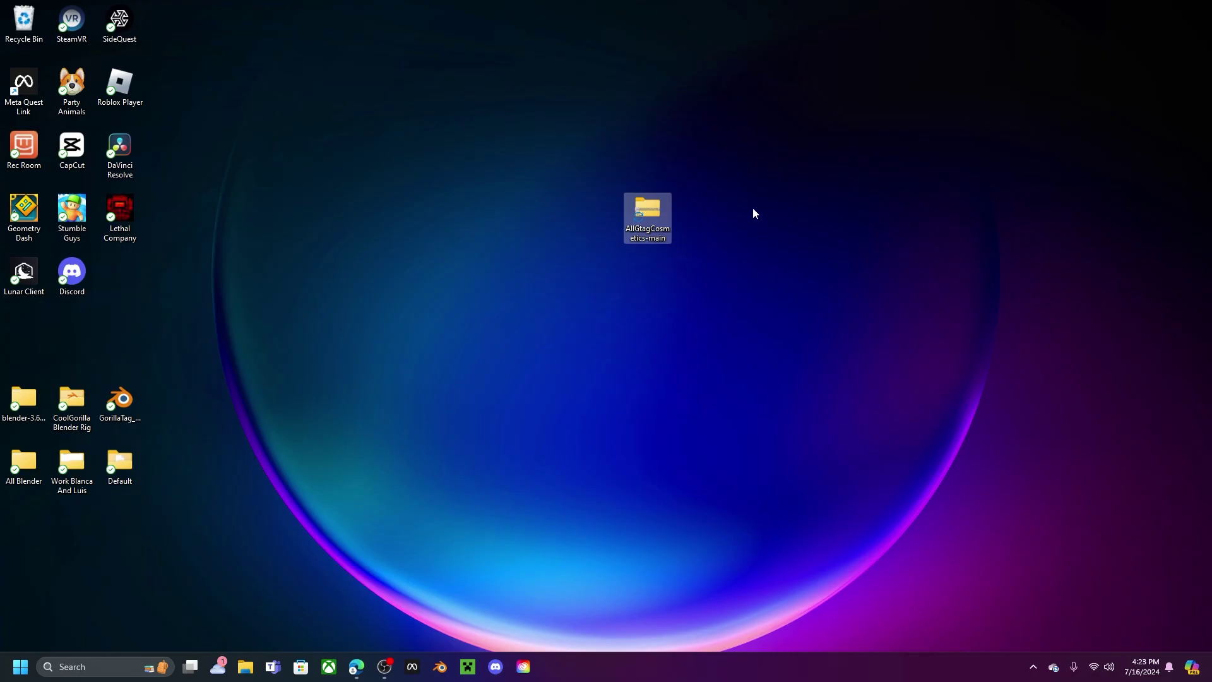
# Extract the AllGtagCosmetics-main ZIP into its default desktop folder and close the extracted folder's window.
pyautogui.moveTo(473, 98); pyautogui.dragTo(700, 291)
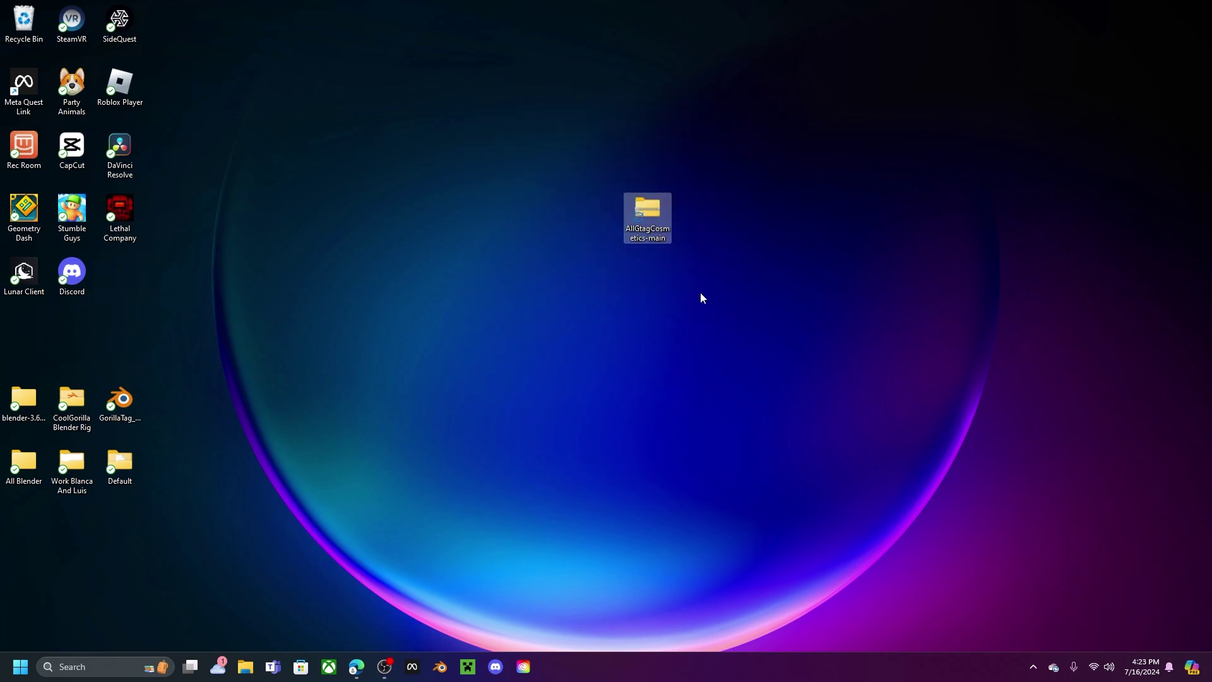
pyautogui.rightClick(660, 217)
pyautogui.click(727, 320)
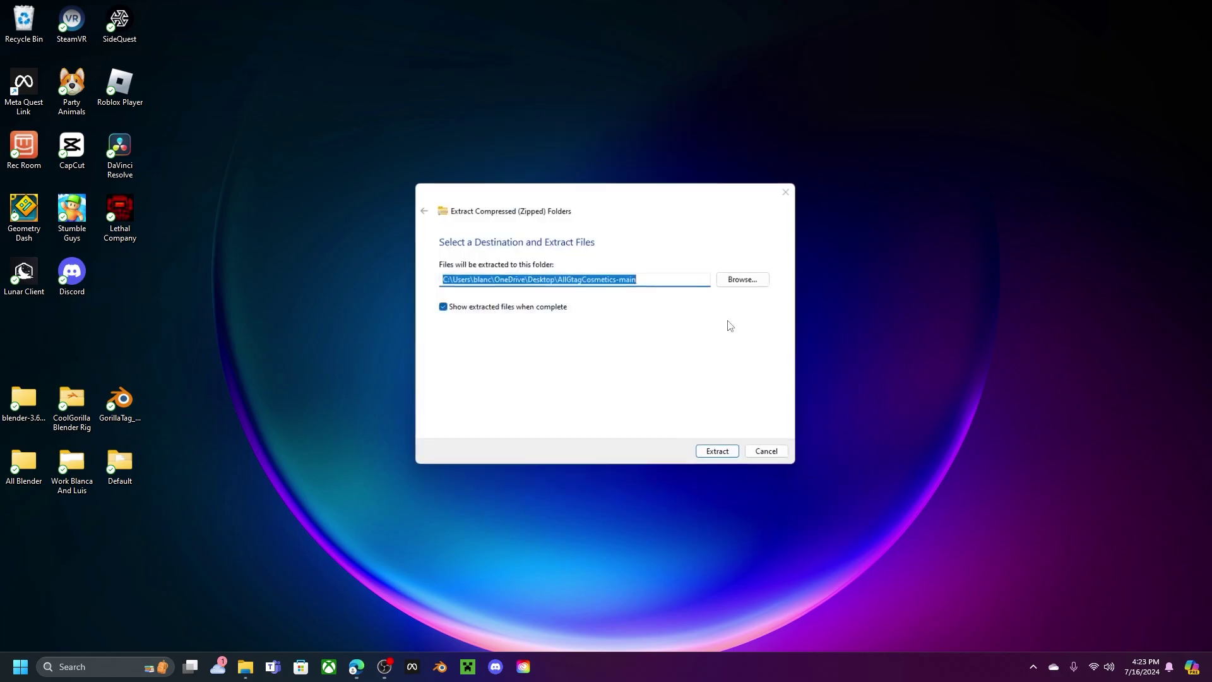
pyautogui.click(717, 451)
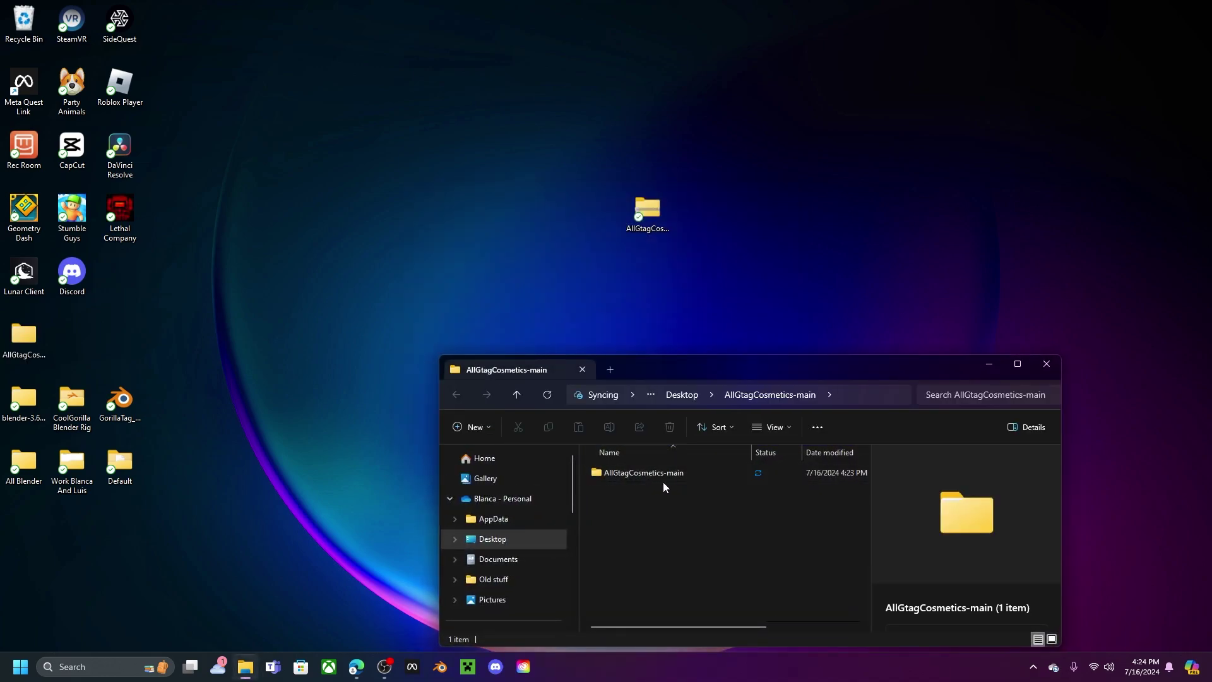
pyautogui.click(701, 477)
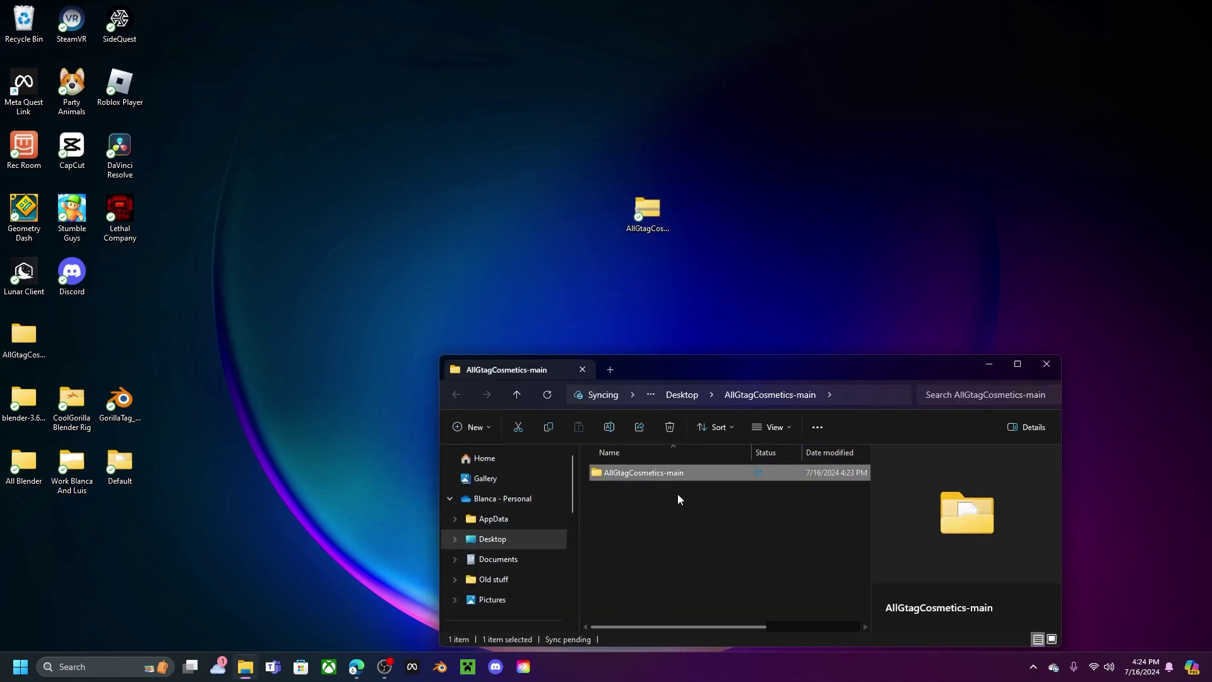
pyautogui.click(1047, 364)
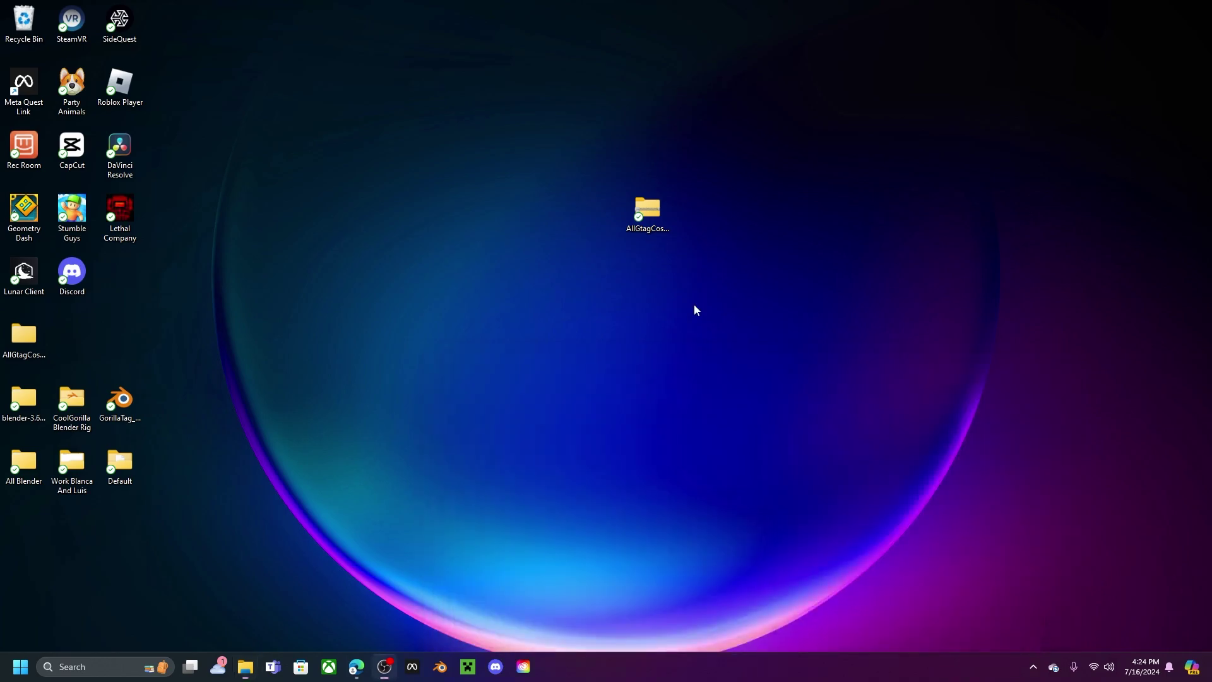
# Delete the AllGtagCosmetics-main ZIP and move the extracted folder beside the Discord shortcut on the desktop.
pyautogui.rightClick(649, 215)
pyautogui.click(765, 223)
pyautogui.moveTo(35, 333)
pyautogui.mouseDown()
pyautogui.moveTo(282, 331)
pyautogui.moveTo(292, 314)
pyautogui.moveTo(127, 264)
pyautogui.moveTo(127, 275)
pyautogui.mouseUp()
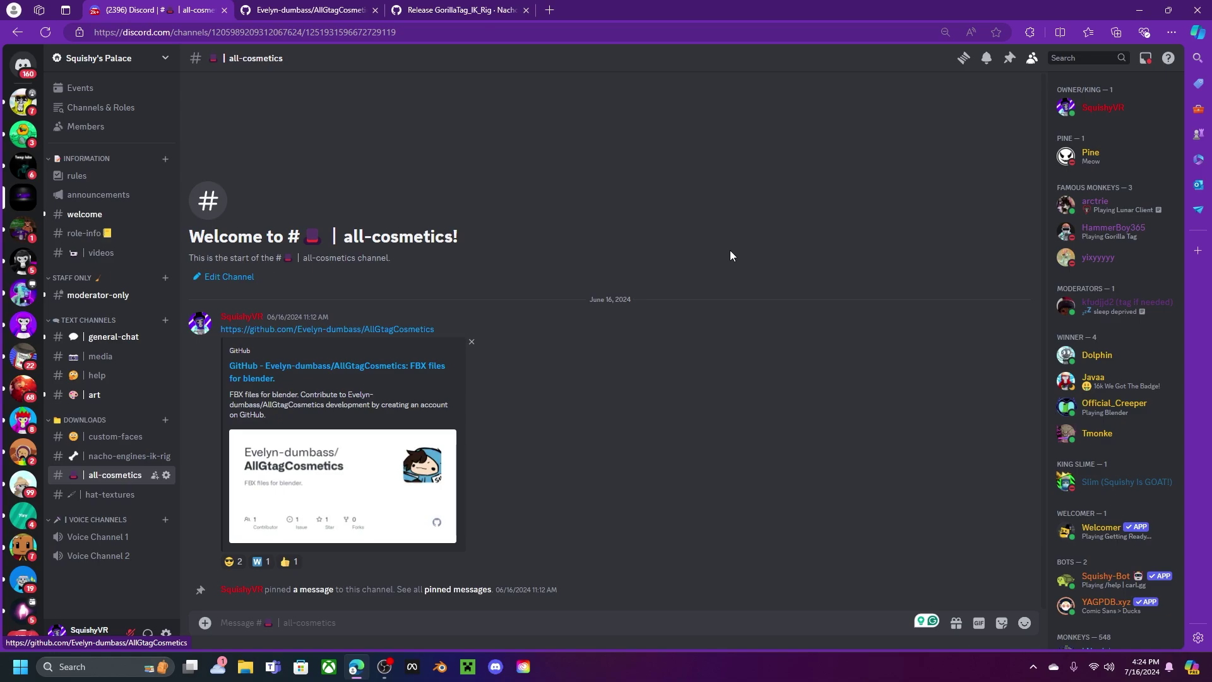
# Enlarge the Main Hat Textures image in the hat-textures channel and save it to the computer.
pyautogui.click(113, 497)
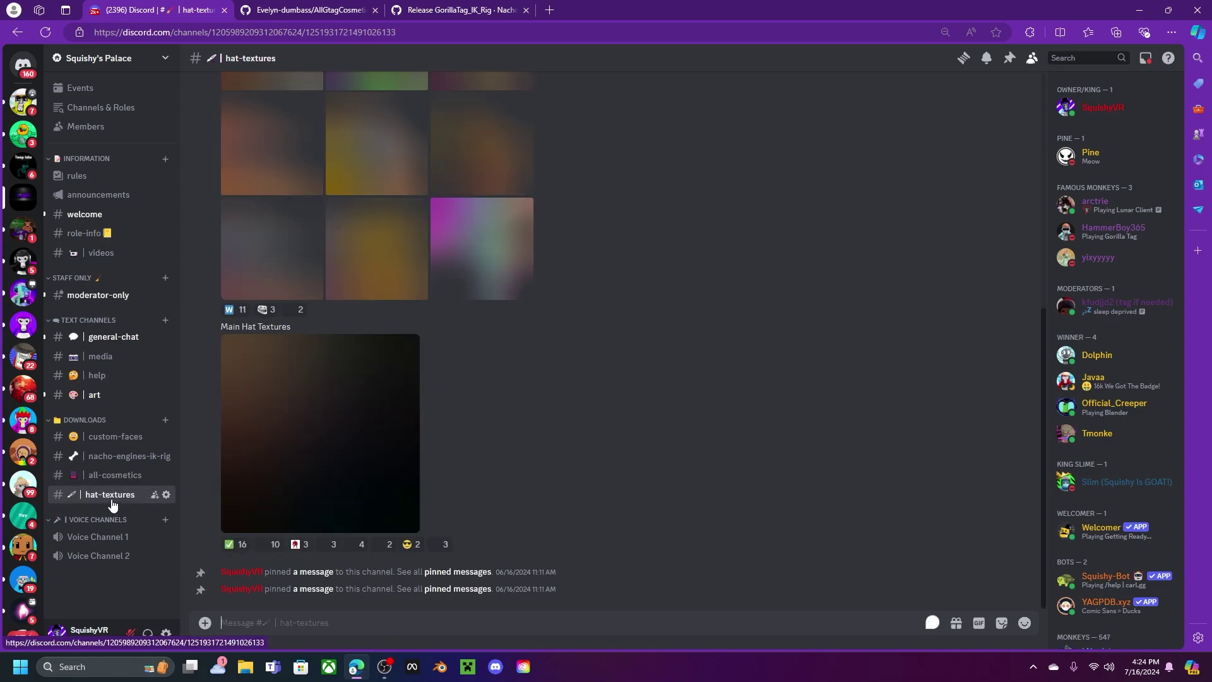
pyautogui.scroll(7, 504, 354)
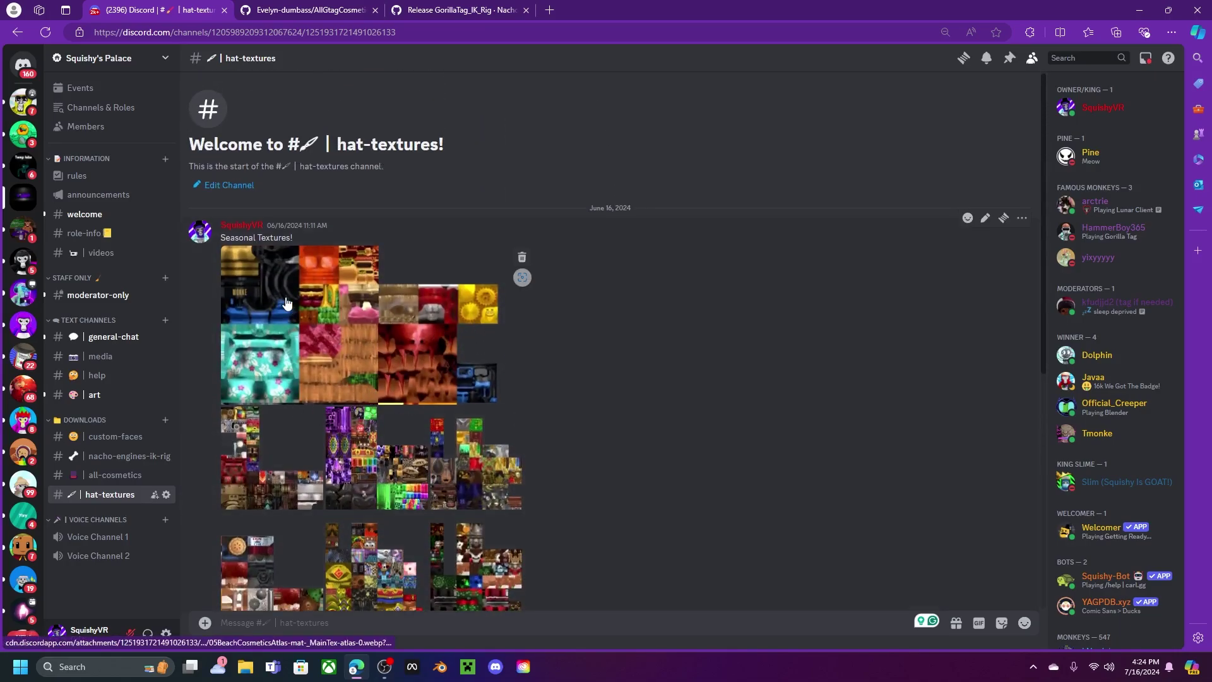
pyautogui.scroll(-7, 407, 505)
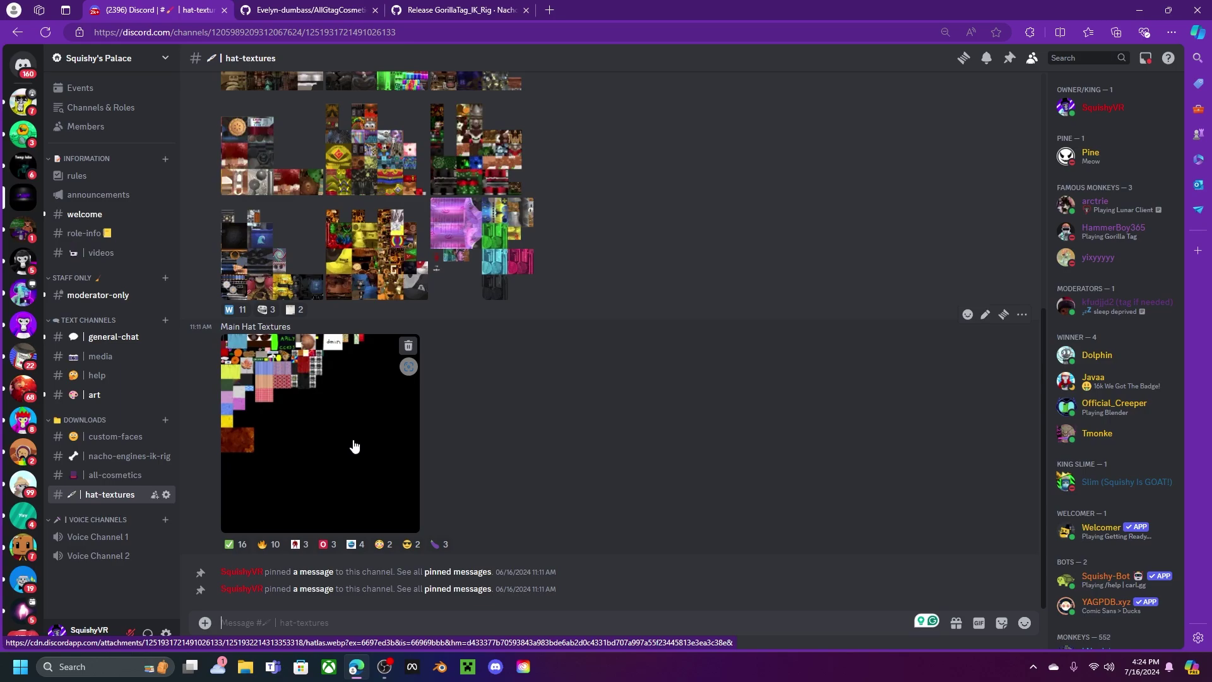
pyautogui.click(312, 440)
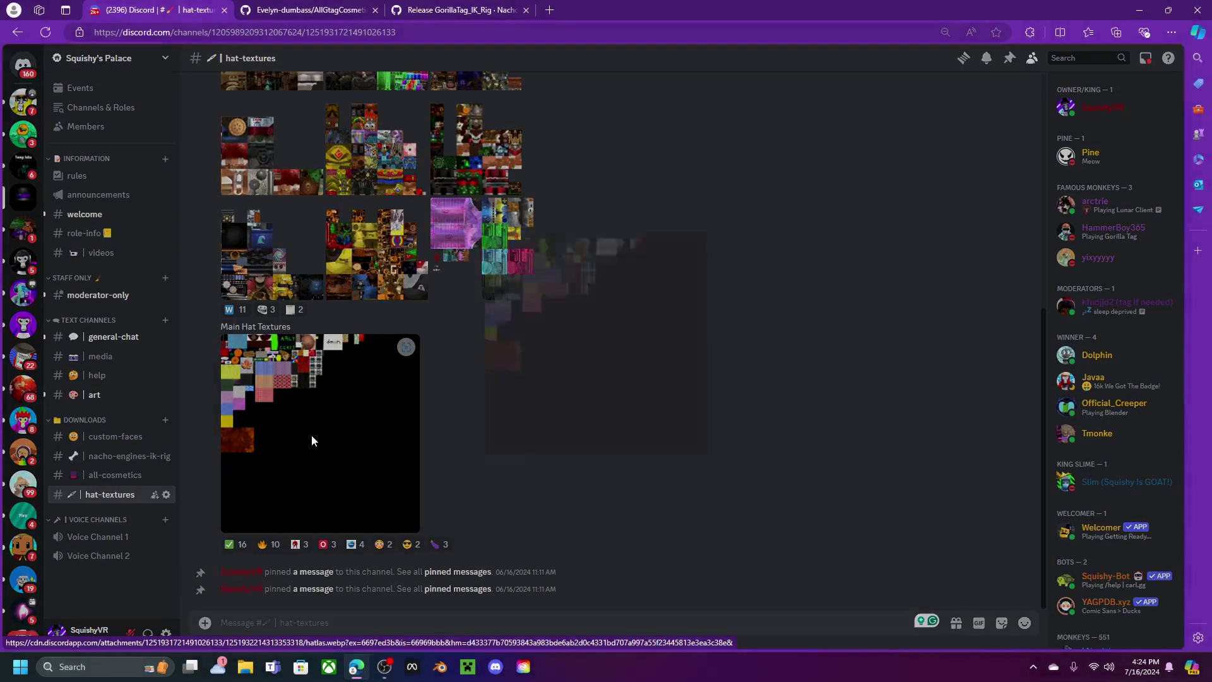
pyautogui.rightClick(680, 291)
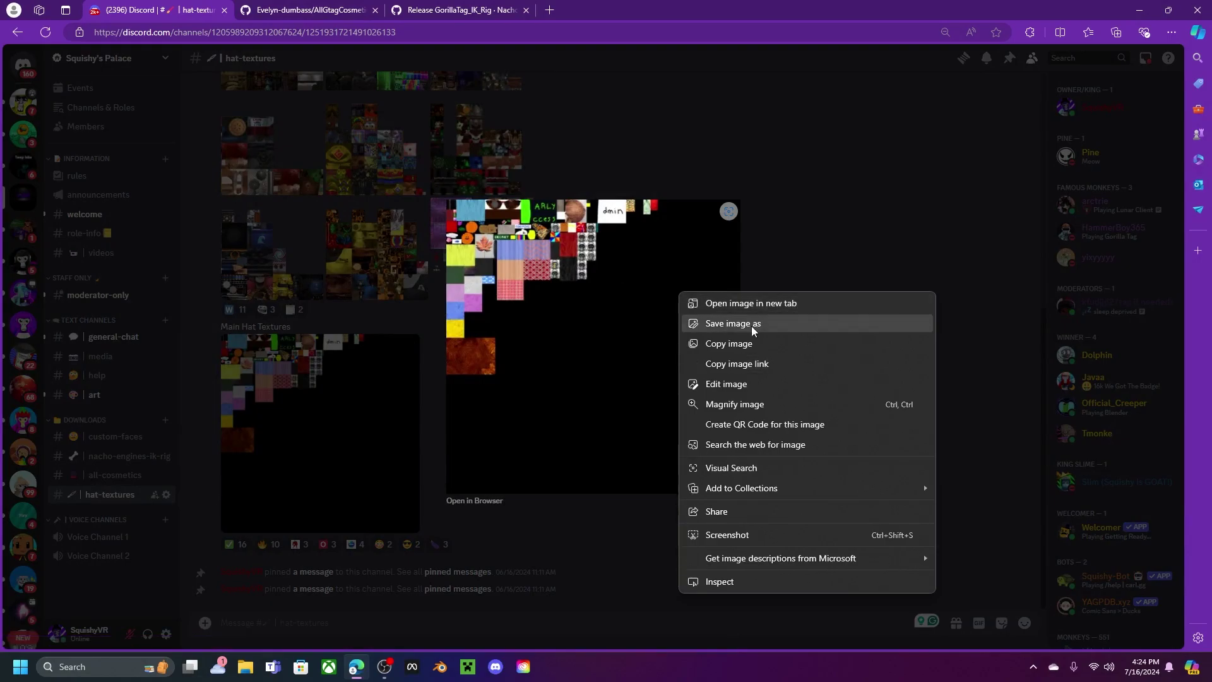
pyautogui.click(226, 344)
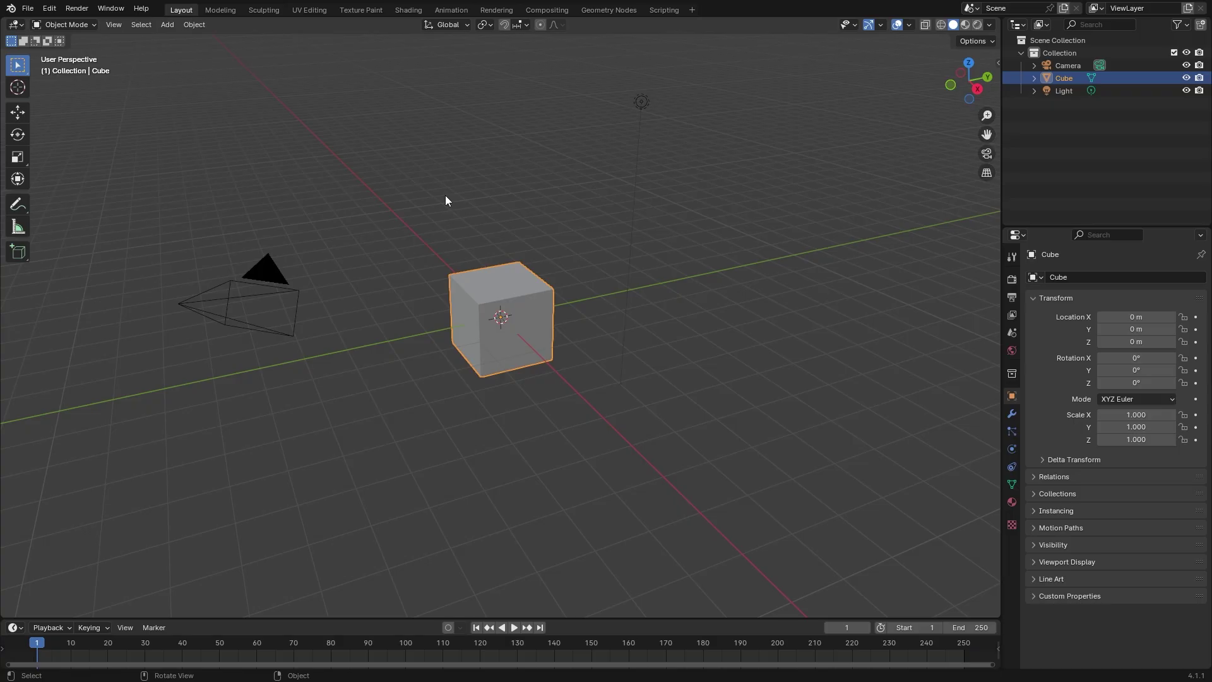
# Open the GorillaTag_IK_Rig file in Blender and switch the viewport shading to Rendered.
pyautogui.click(28, 8)
pyautogui.click(40, 36)
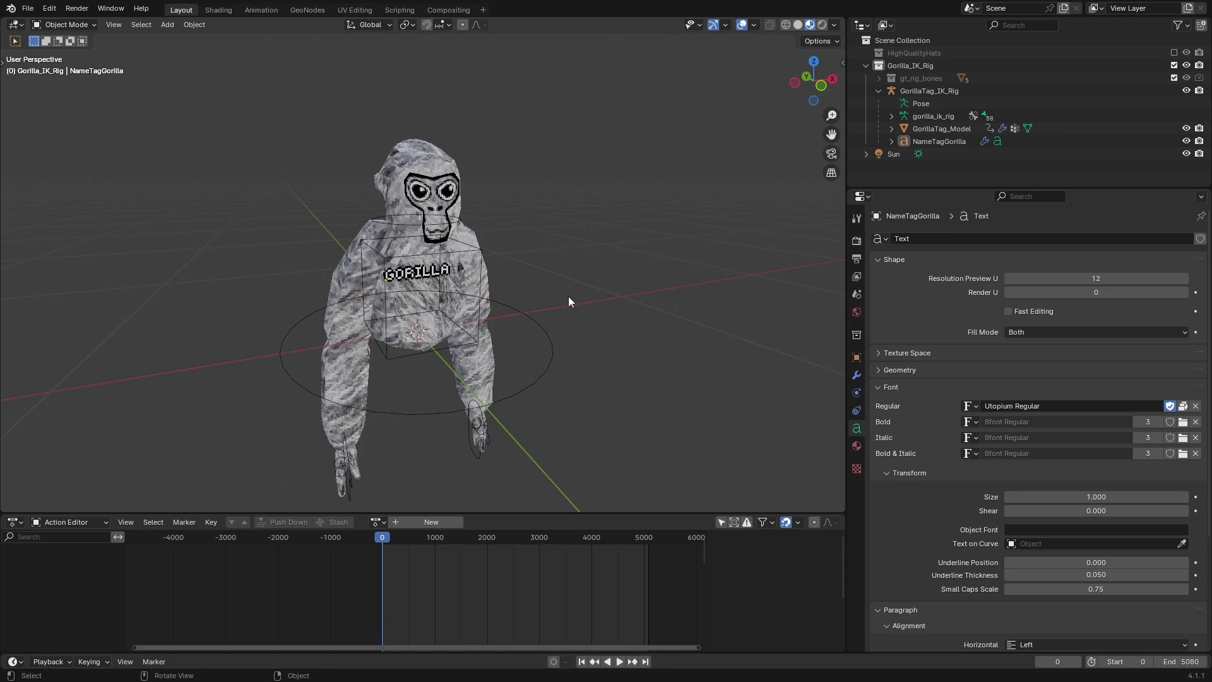
pyautogui.moveTo(570, 294); pyautogui.dragTo(484, 312, button='middle')
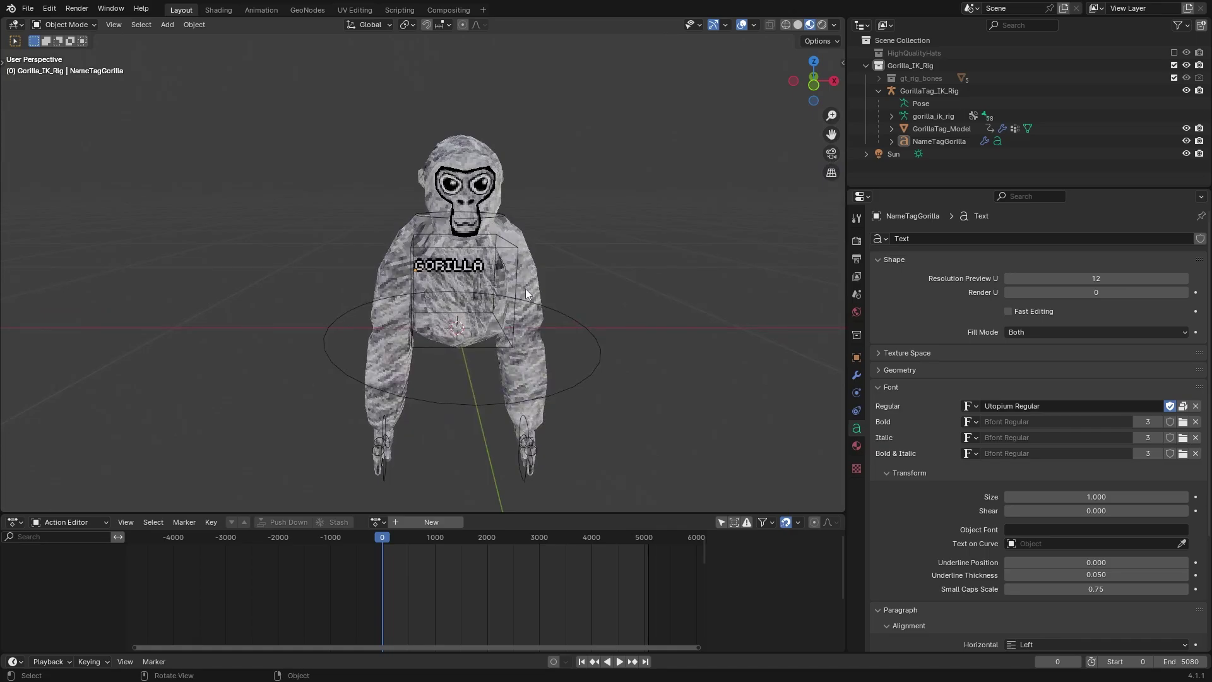
pyautogui.moveTo(559, 294)
pyautogui.mouseDown(button='middle')
pyautogui.moveTo(531, 292)
pyautogui.moveTo(599, 284)
pyautogui.moveTo(506, 285)
pyautogui.moveTo(506, 304)
pyautogui.moveTo(551, 282)
pyautogui.mouseUp(button='middle')
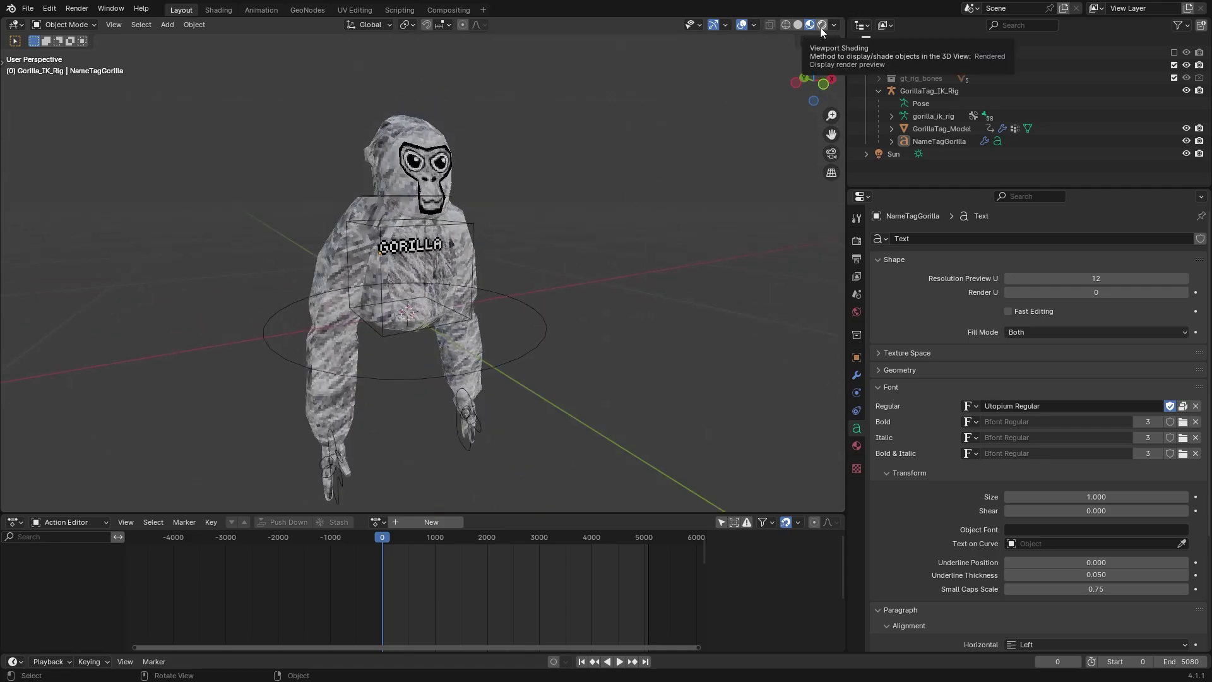
pyautogui.click(821, 26)
# Select the sun light in front of the gorilla and set its strength to 15.
pyautogui.moveTo(630, 154)
pyautogui.mouseDown(button='middle')
pyautogui.moveTo(465, 172)
pyautogui.moveTo(439, 169)
pyautogui.moveTo(502, 158)
pyautogui.moveTo(378, 158)
pyautogui.moveTo(403, 151)
pyautogui.moveTo(373, 132)
pyautogui.mouseUp(button='middle')
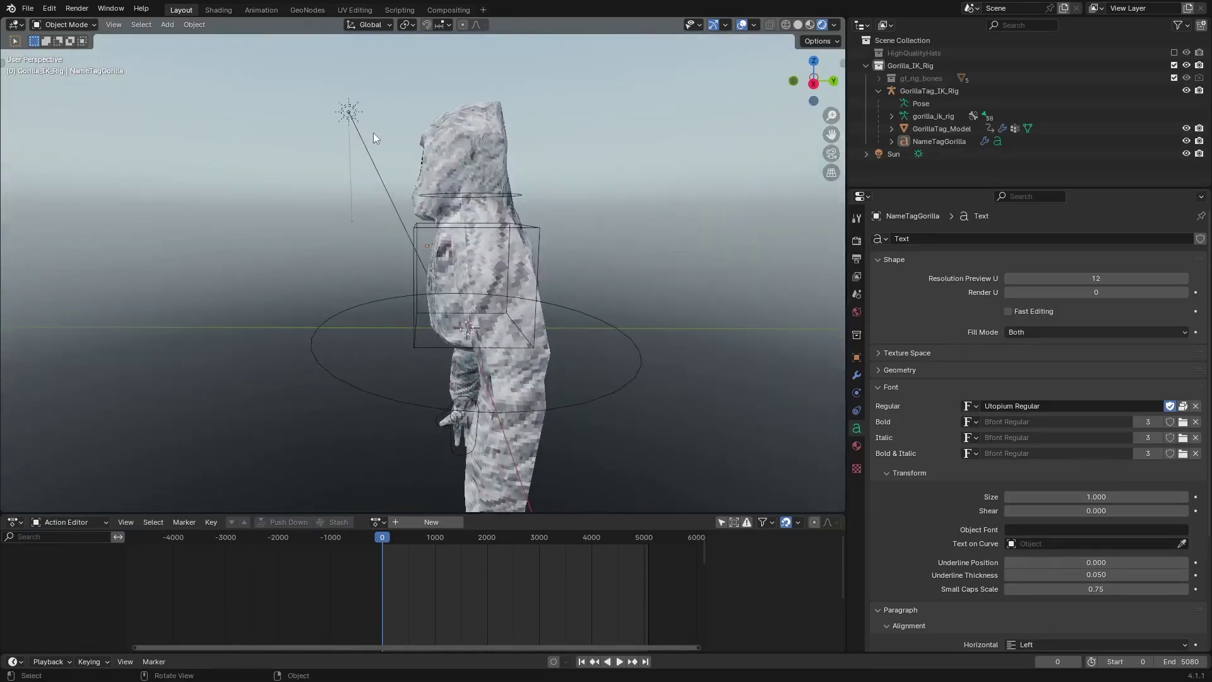
pyautogui.click(348, 115)
pyautogui.moveTo(434, 179); pyautogui.dragTo(632, 189, button='middle')
pyautogui.click(1098, 326)
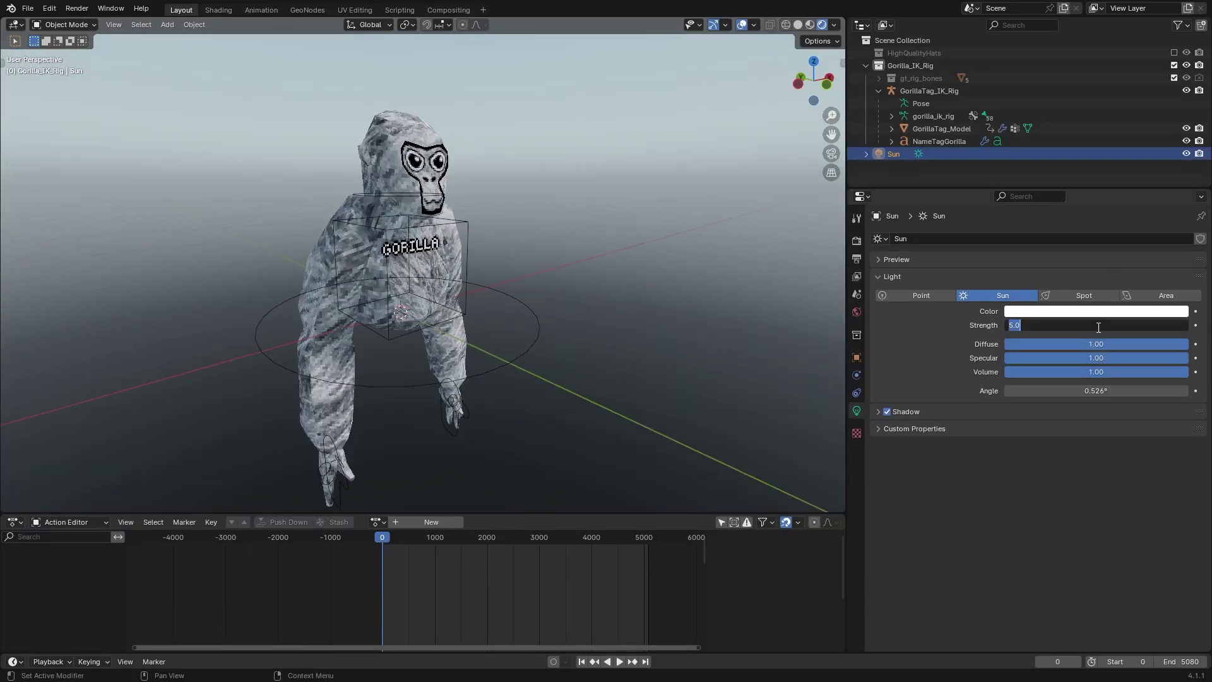
pyautogui.write('15')
pyautogui.press('Return')
# Enable Contact Shadows for the sun light and collapse its shadow settings.
pyautogui.click(918, 411)
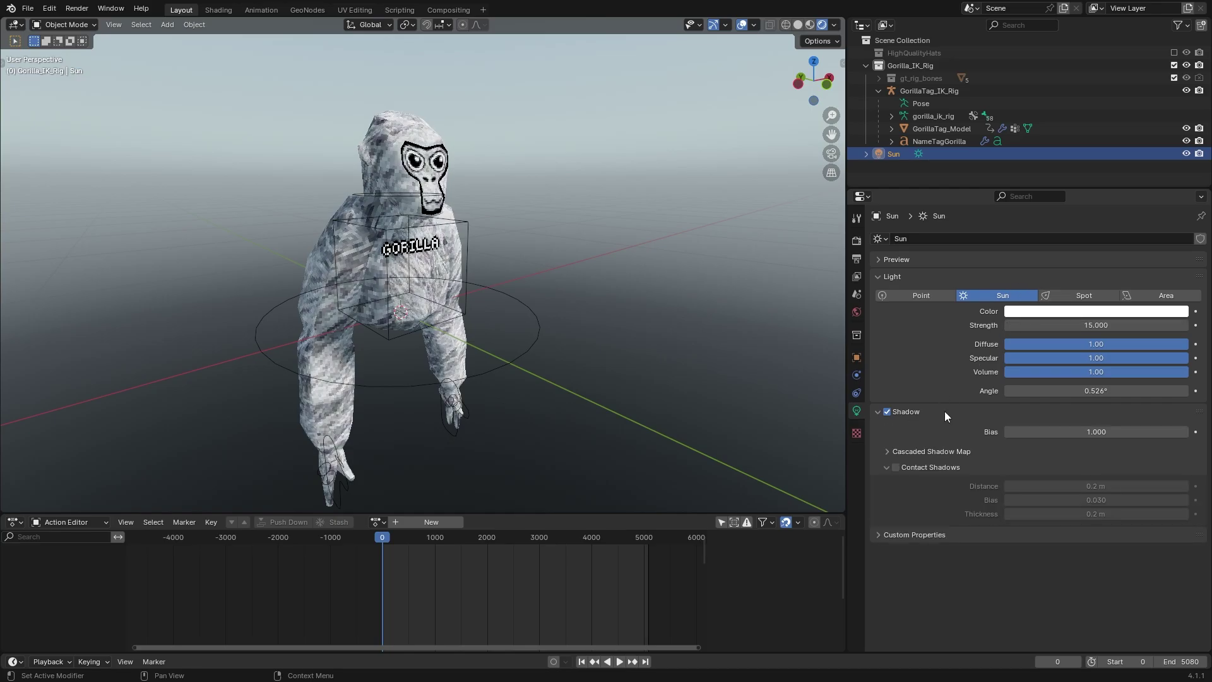
pyautogui.click(895, 467)
pyautogui.click(915, 414)
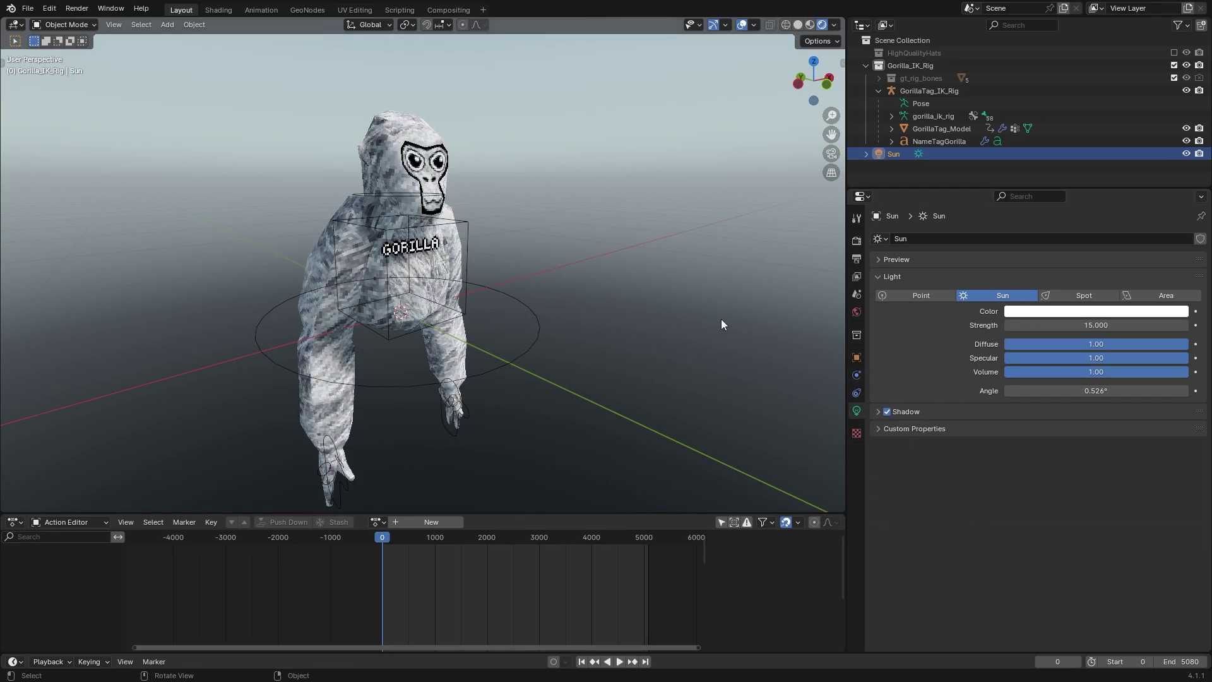
# Select the gorilla model and lower the Subsurface of its Primary_ColorFur material to 0.
pyautogui.click(363, 317)
pyautogui.moveTo(363, 317); pyautogui.dragTo(713, 278, button='middle')
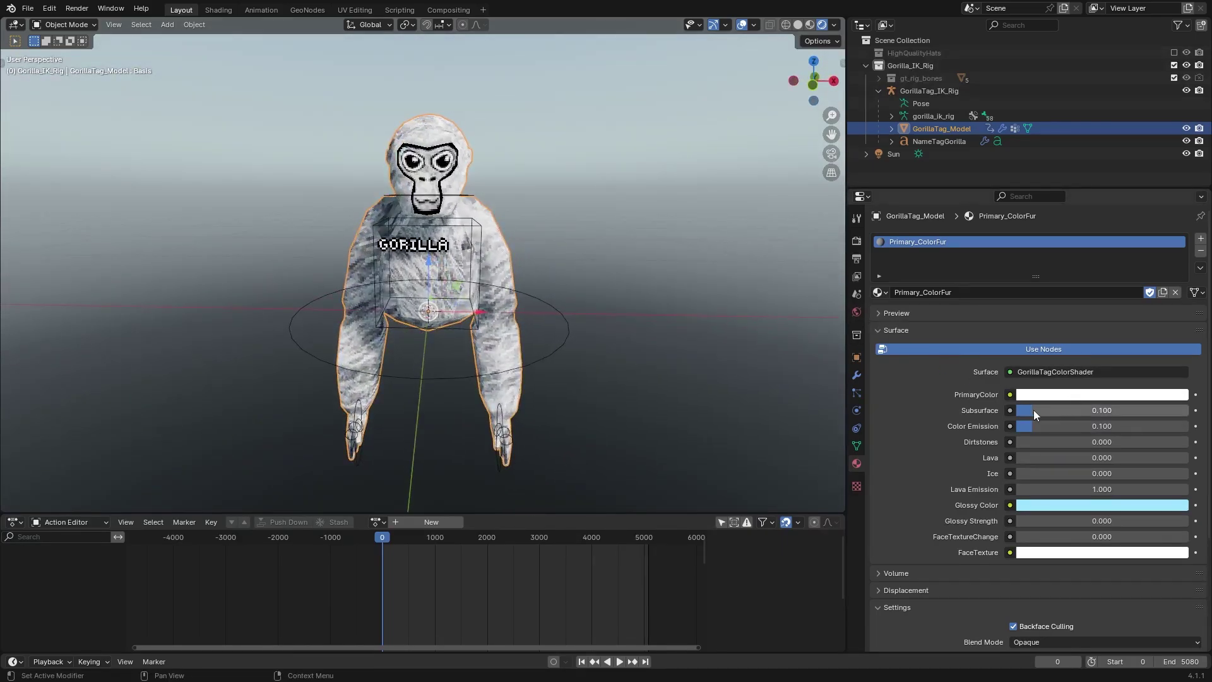
pyautogui.moveTo(1035, 411); pyautogui.dragTo(1015, 411)
# Try a Color Emission of 0 on the gorilla's fur material and undo the change.
pyautogui.moveTo(420, 246); pyautogui.dragTo(470, 243, button='middle')
pyautogui.moveTo(1026, 434); pyautogui.dragTo(1010, 429)
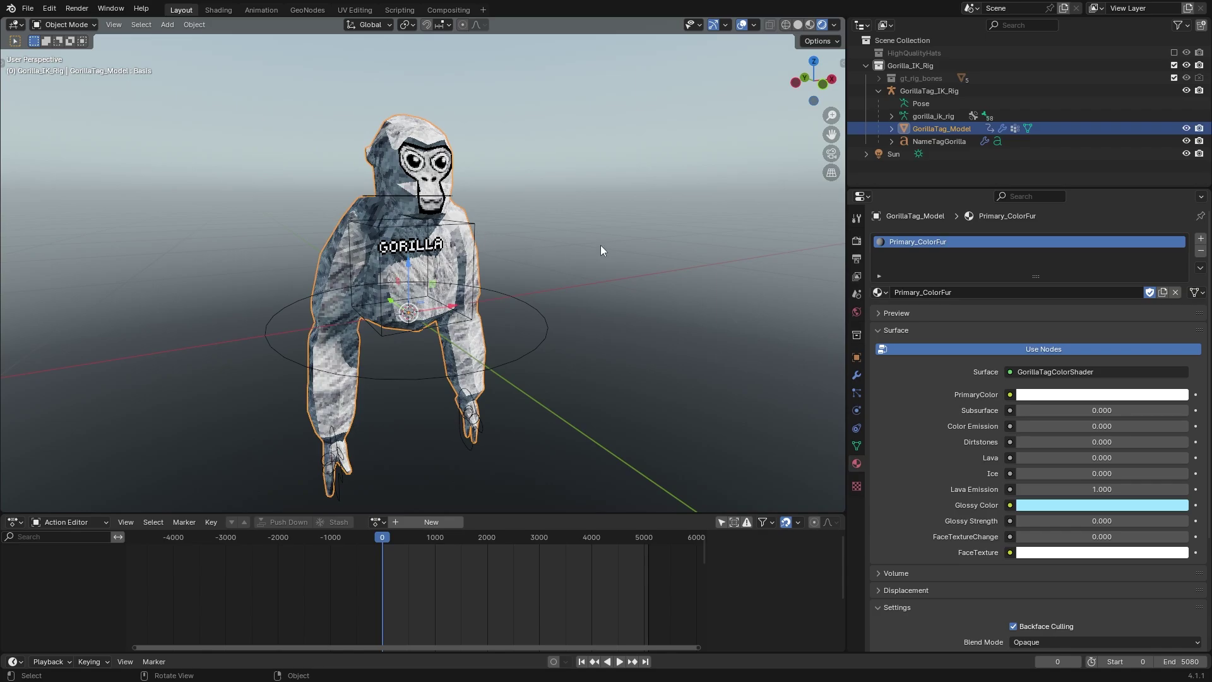
pyautogui.hotkey('ctrl', 'z')
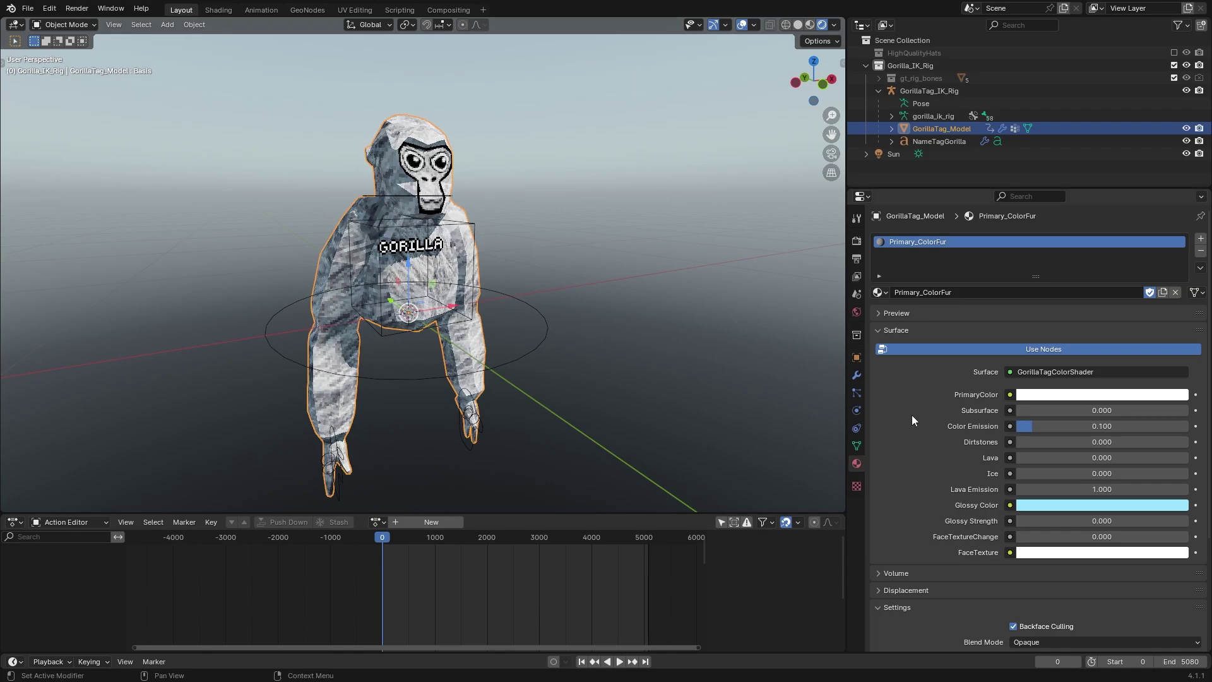
# Try a Dirtstones value of 1 on the gorilla's fur material and return it to 0.
pyautogui.moveTo(479, 316); pyautogui.dragTo(447, 267, button='middle')
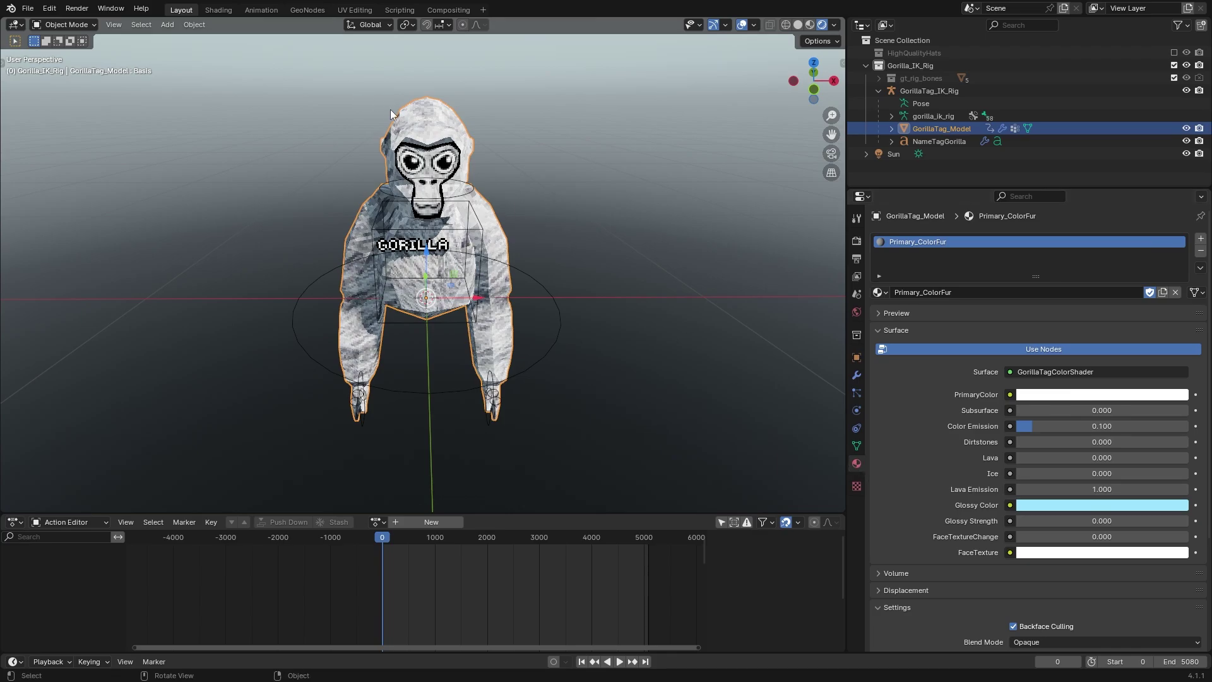
pyautogui.click(1045, 441)
pyautogui.write('1')
pyautogui.press('Return')
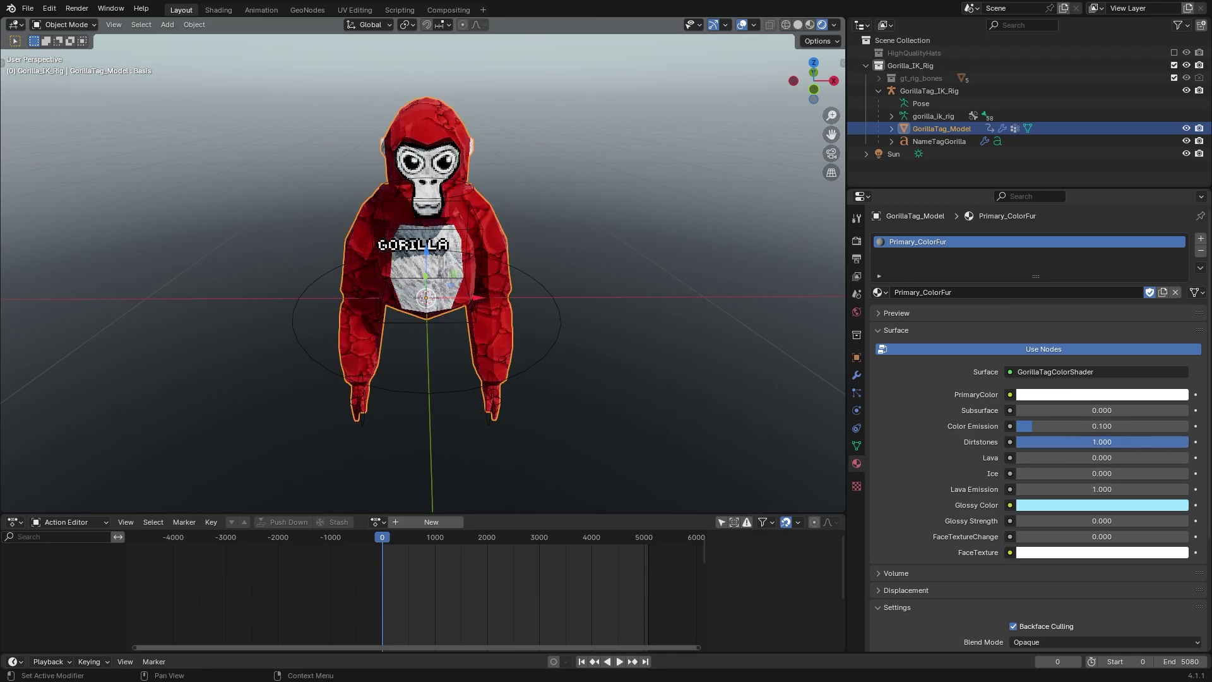
pyautogui.moveTo(1186, 442); pyautogui.dragTo(1017, 473)
# Try a Glossy Strength of 0.1 and higher on the gorilla's fur material and return it to 0.
pyautogui.moveTo(688, 335); pyautogui.dragTo(514, 159, button='middle')
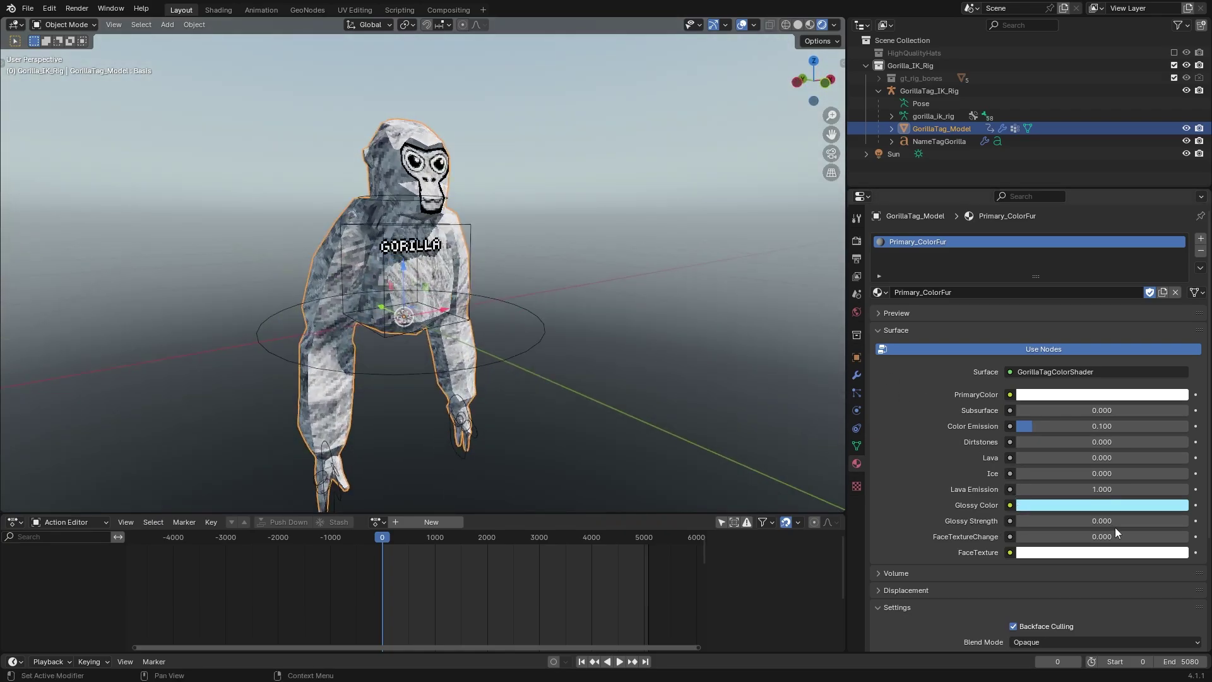
pyautogui.click(1094, 520)
pyautogui.write('0.1')
pyautogui.press('Return')
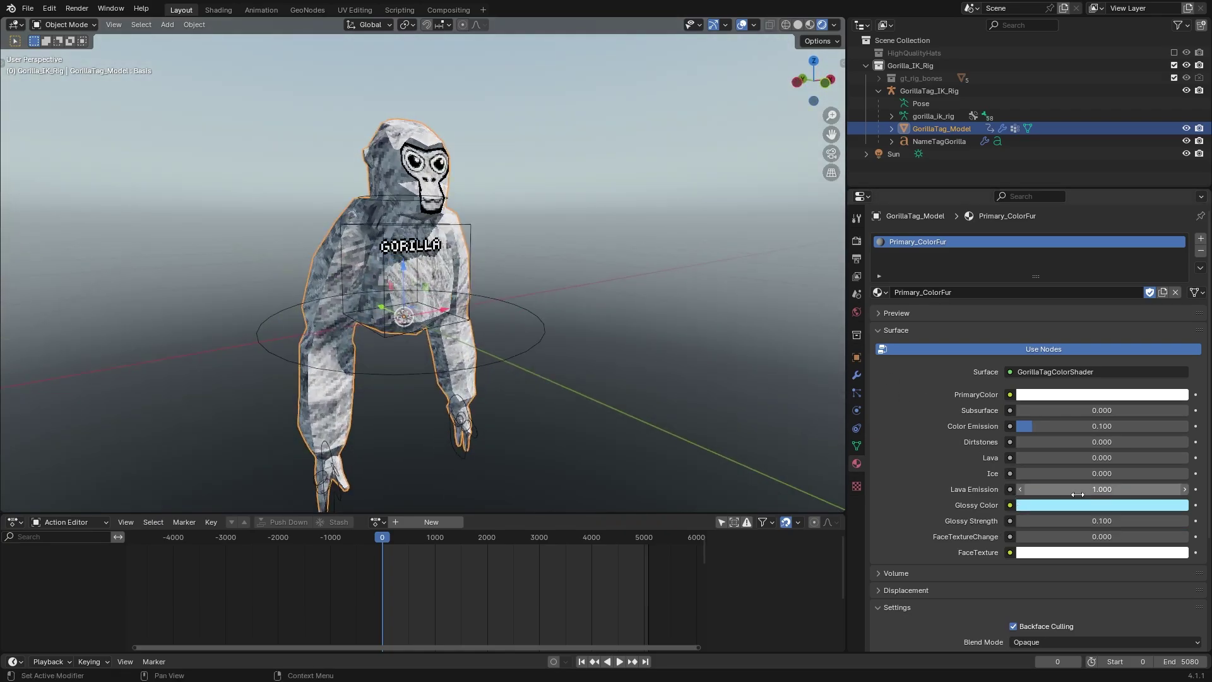
pyautogui.moveTo(783, 442); pyautogui.dragTo(725, 419, button='middle')
pyautogui.moveTo(1059, 521); pyautogui.dragTo(1161, 520)
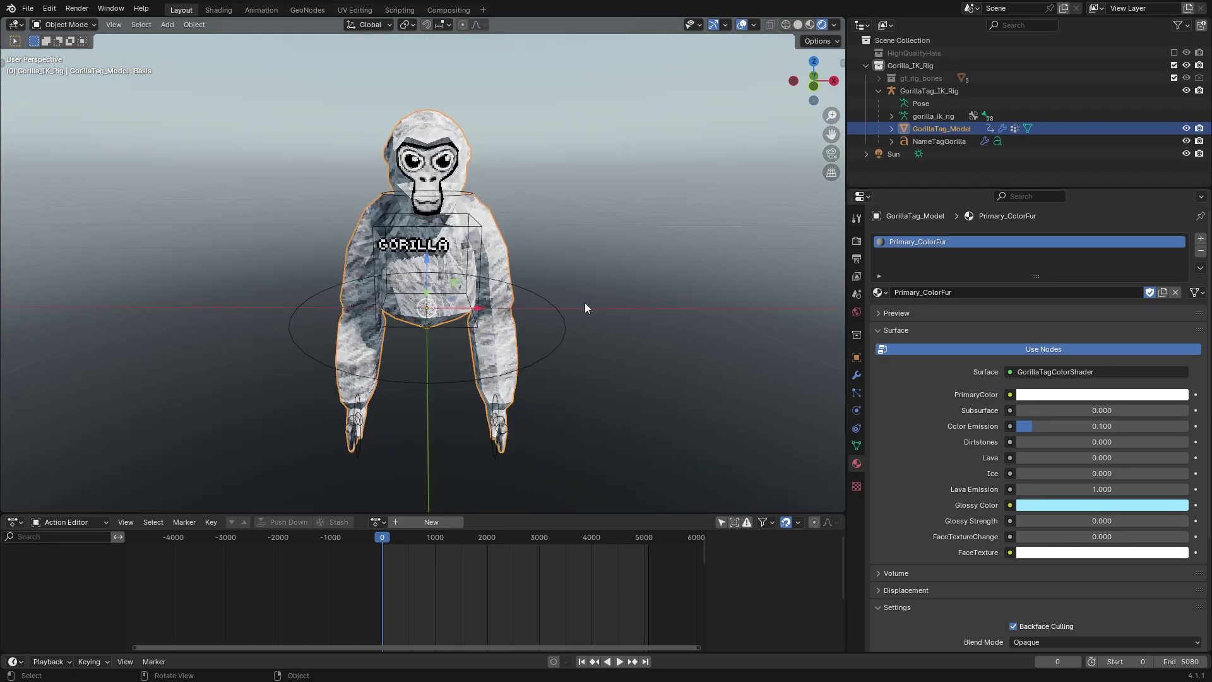
# Try a bright green PrimaryColor on the gorilla's fur material and undo the change.
pyautogui.click(1041, 395)
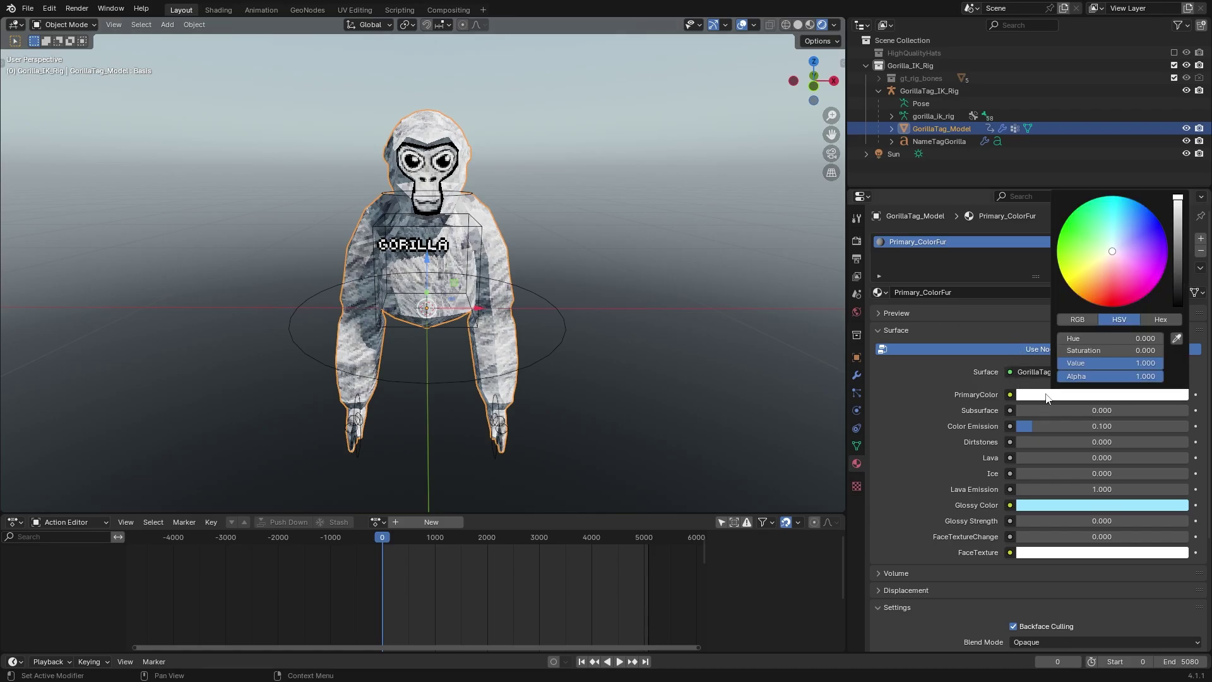
pyautogui.click(1129, 271)
pyautogui.moveTo(1129, 272)
pyautogui.mouseDown()
pyautogui.moveTo(1131, 201)
pyautogui.moveTo(1165, 262)
pyautogui.moveTo(1059, 239)
pyautogui.moveTo(1131, 200)
pyautogui.moveTo(1066, 234)
pyautogui.mouseUp()
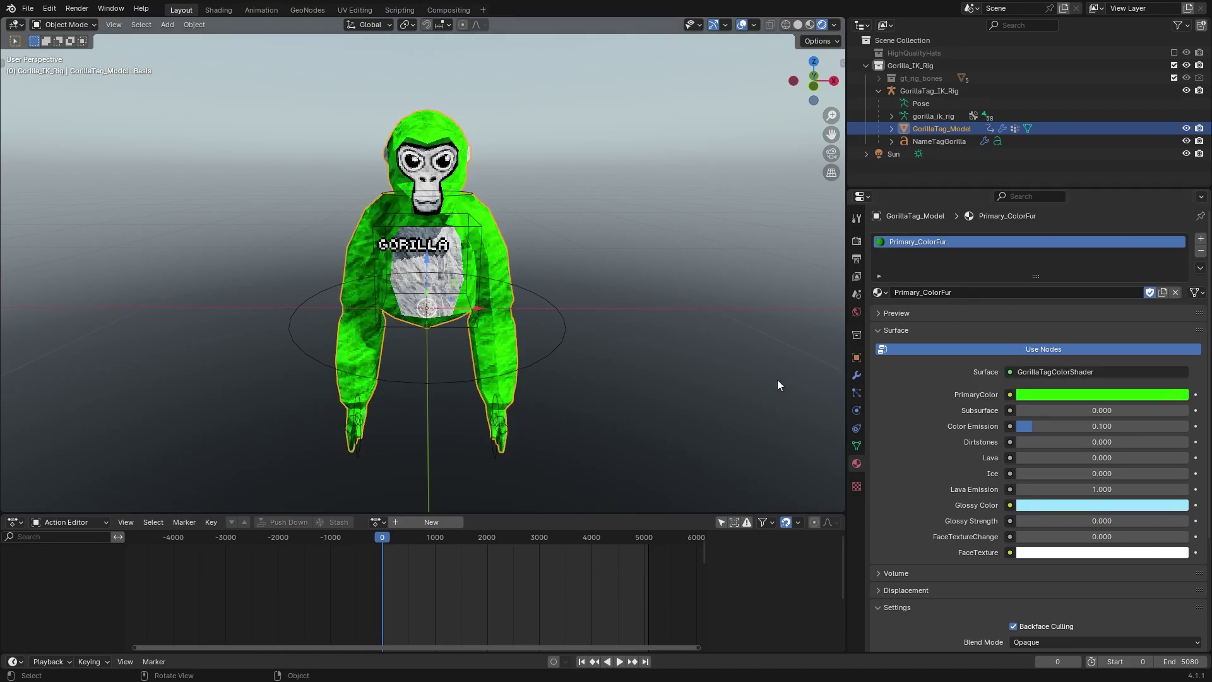
pyautogui.hotkey('ctrl', 'z')
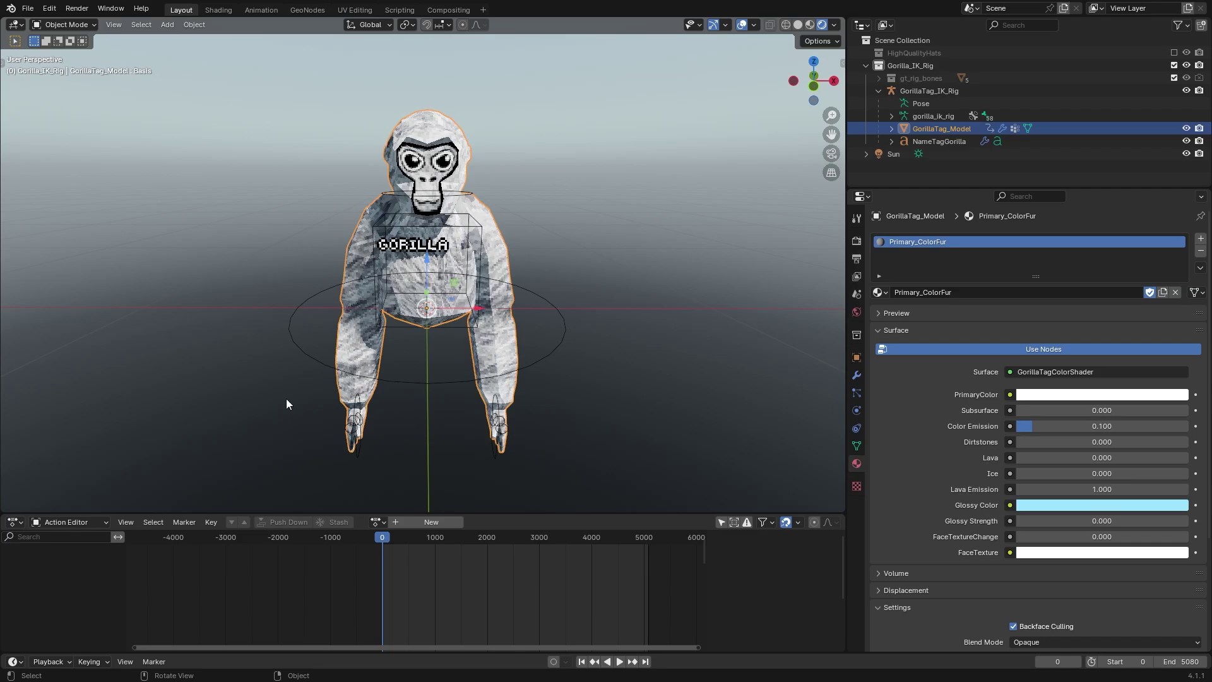
# Try replacing the GORILLA name tag text on the gorilla's chest with a string of random lowercase letters.
pyautogui.scroll(3, 401, 293)
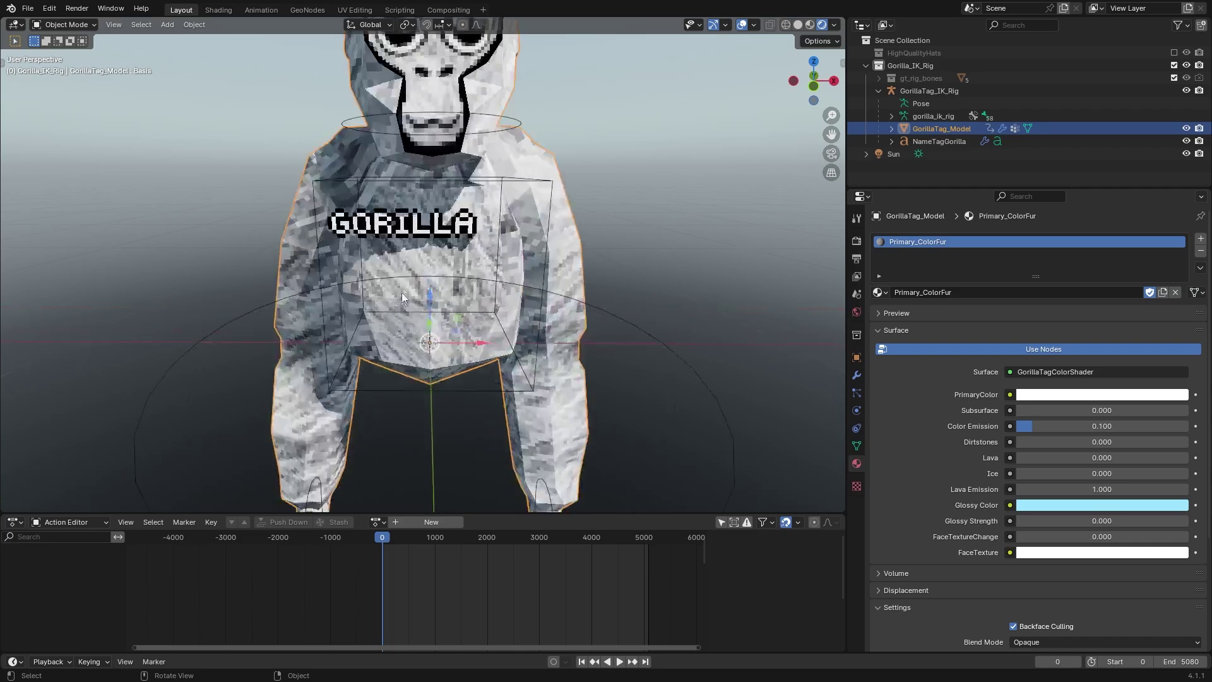
pyautogui.click(404, 231)
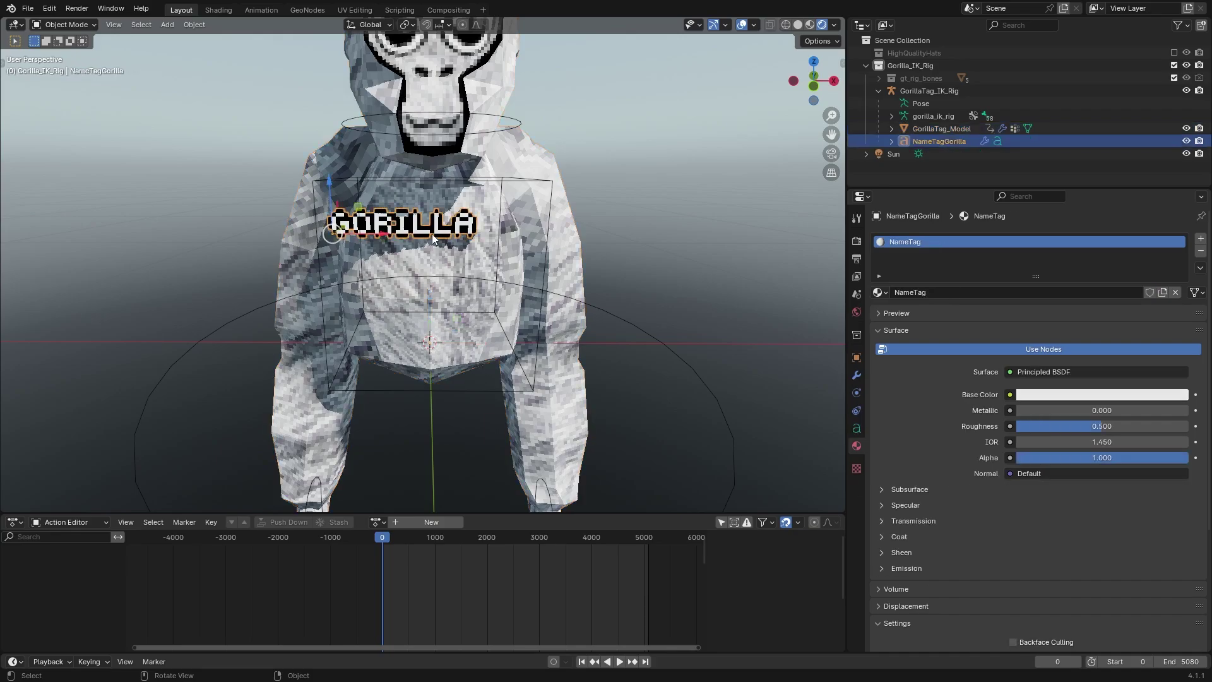
pyautogui.press('Tab')
pyautogui.press('BackSpace')
pyautogui.press('BackSpace')
pyautogui.press('BackSpace')
pyautogui.press('BackSpace')
pyautogui.press('BackSpace')
pyautogui.press('BackSpace')
pyautogui.press('BackSpace')
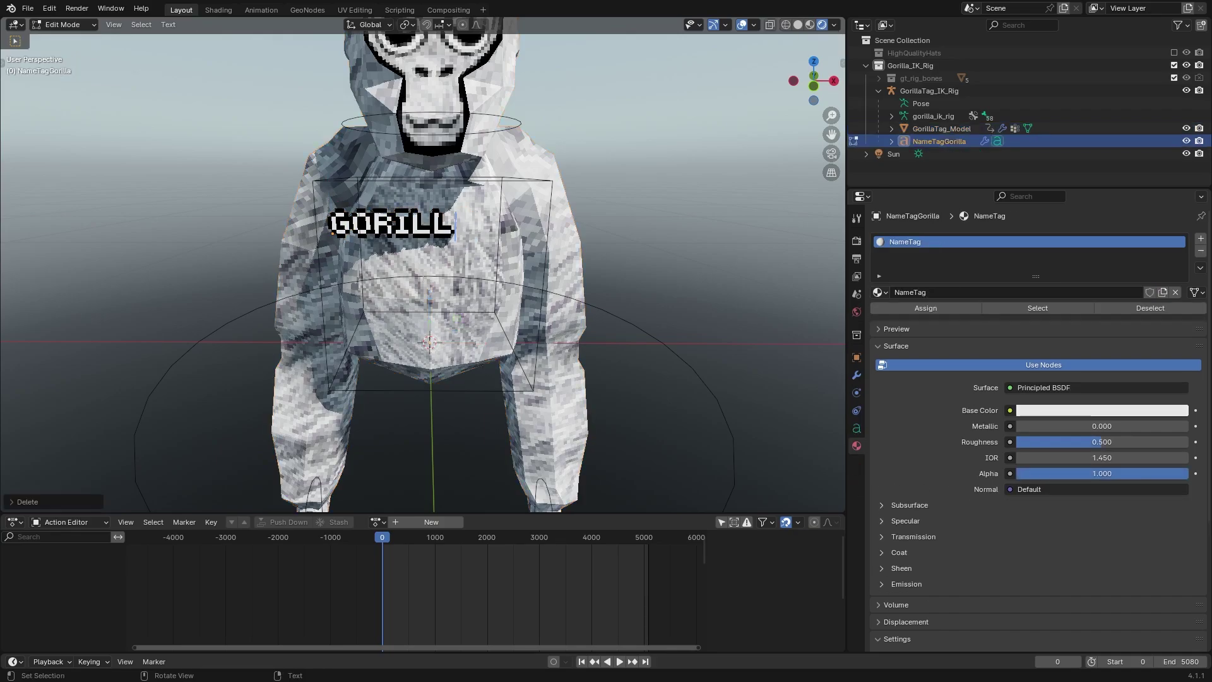
pyautogui.write('anedoanefoianvai')
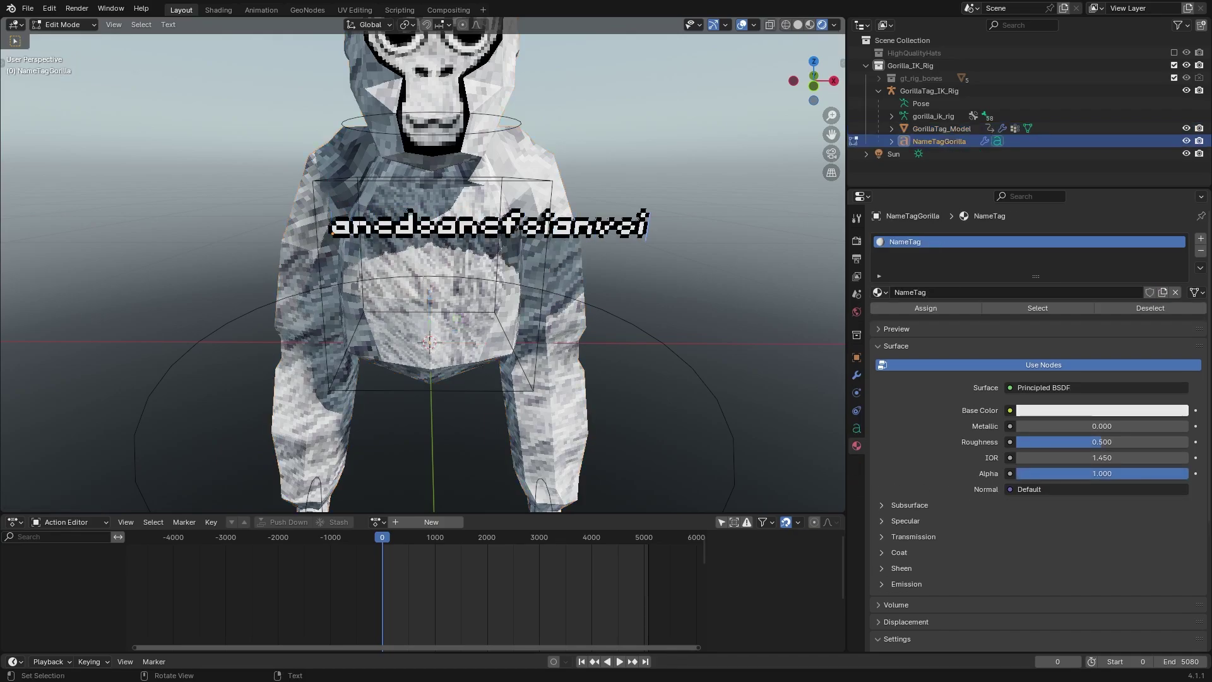
# Show the tool shelf in the 3D viewport.
pyautogui.moveTo(522, 177); pyautogui.dragTo(561, 234, button='middle')
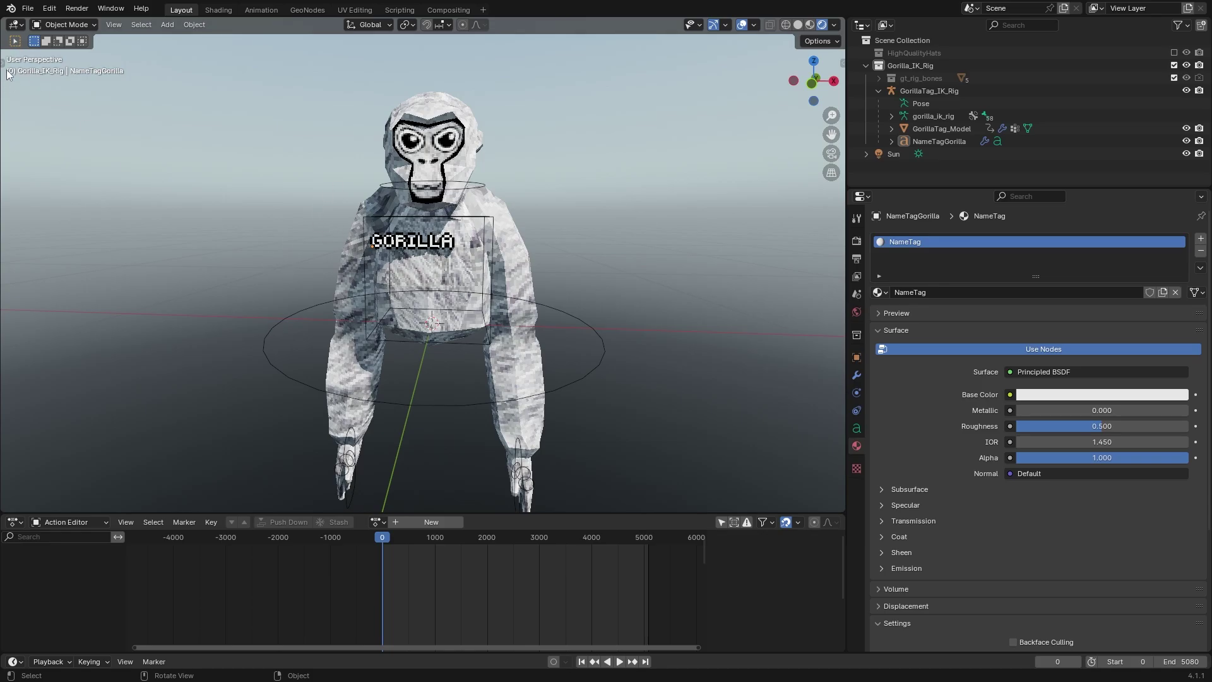
pyautogui.moveTo(5, 61); pyautogui.dragTo(35, 69)
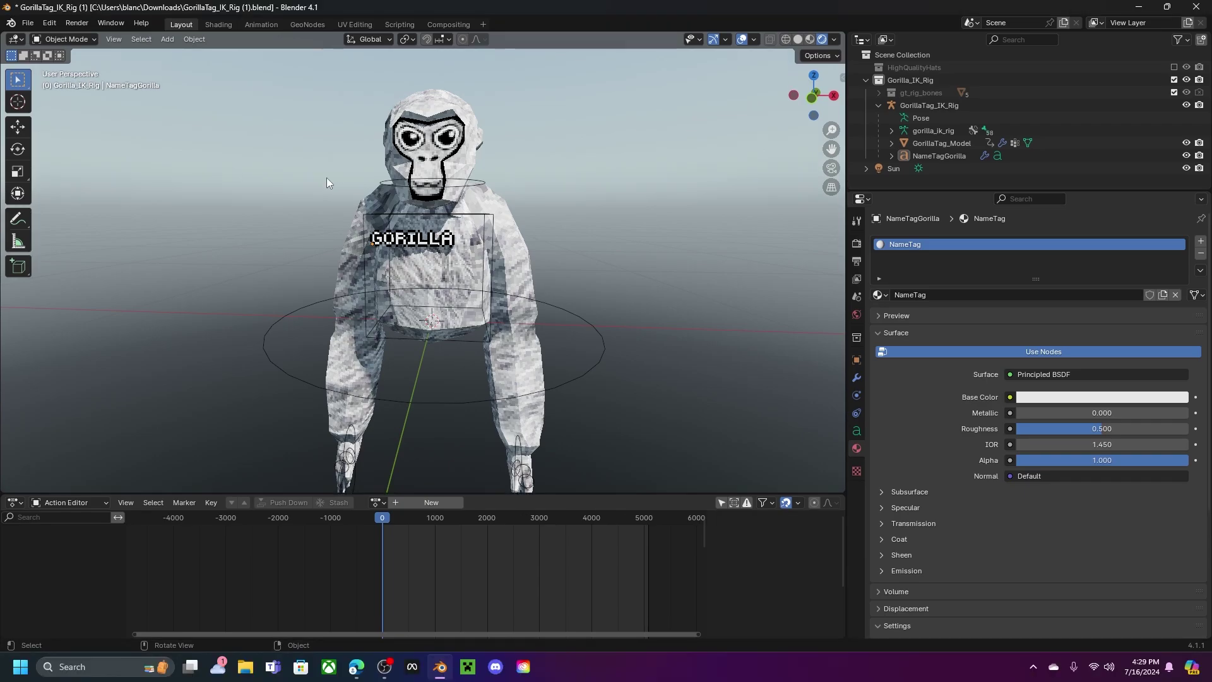
pyautogui.moveTo(334, 189); pyautogui.dragTo(474, 303, button='middle')
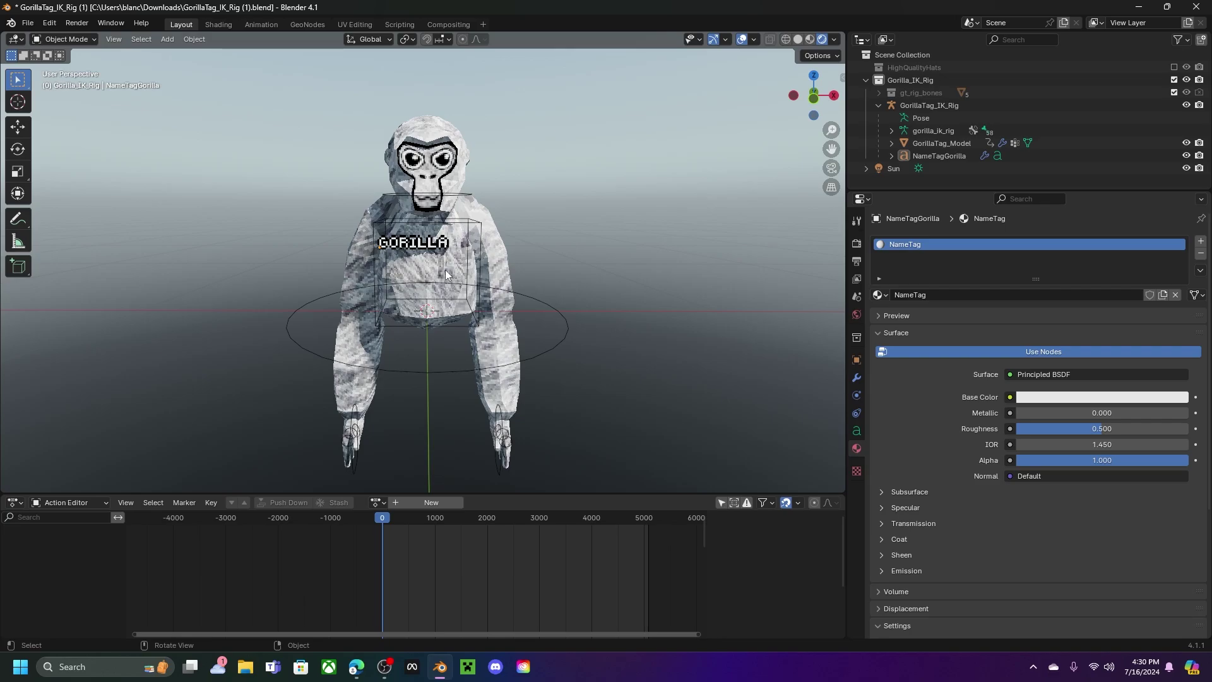
# Switch to Discord in the browser and open the map-assets channel of the NachoEngine server.
pyautogui.hotkey('alt', 'Tab')
pyautogui.scroll(-3, 142, 392)
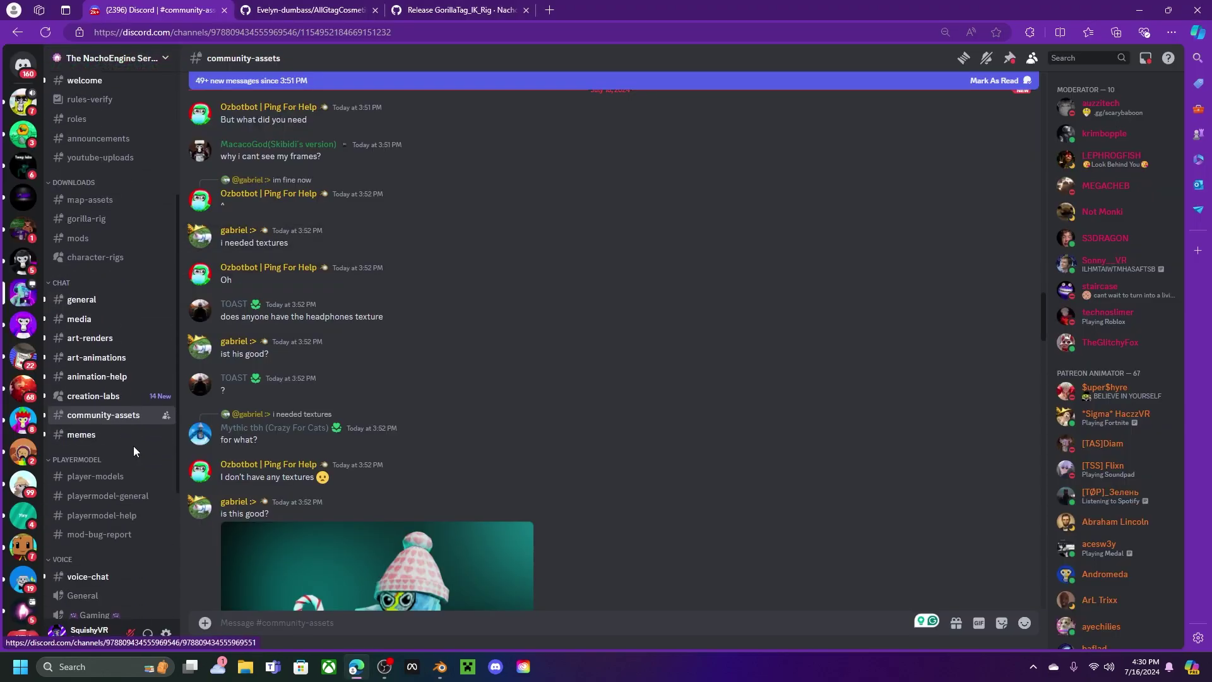
pyautogui.scroll(5, 115, 442)
pyautogui.scroll(-2, 114, 449)
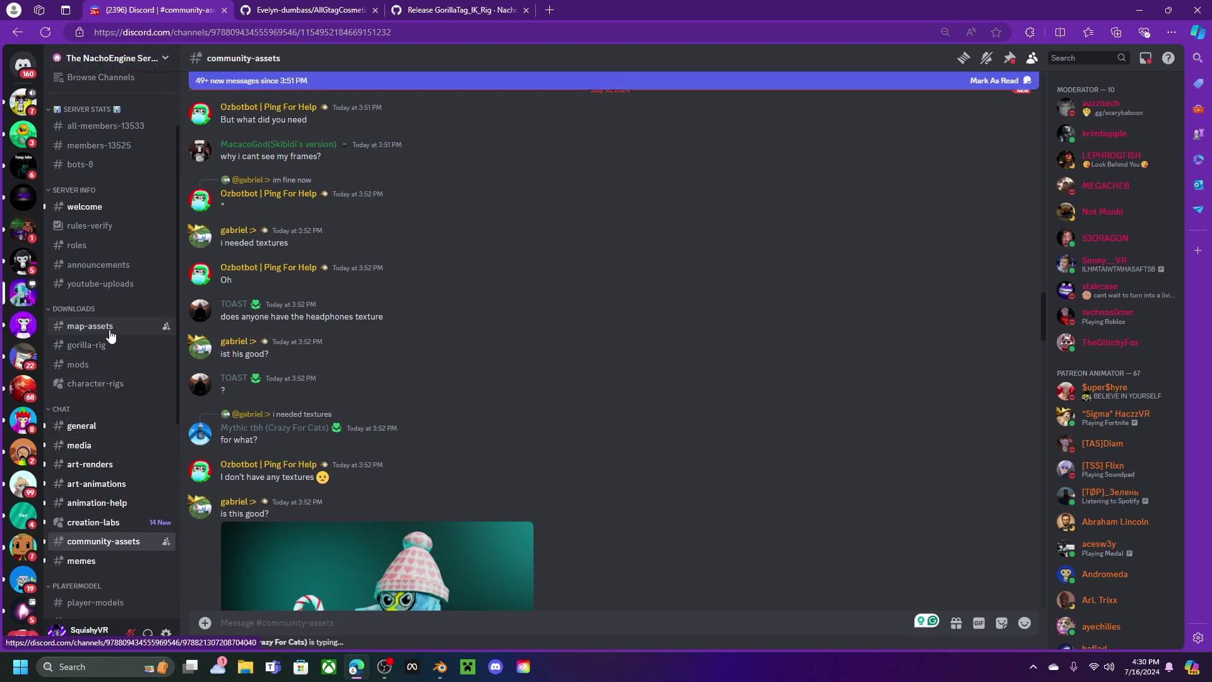
pyautogui.click(109, 331)
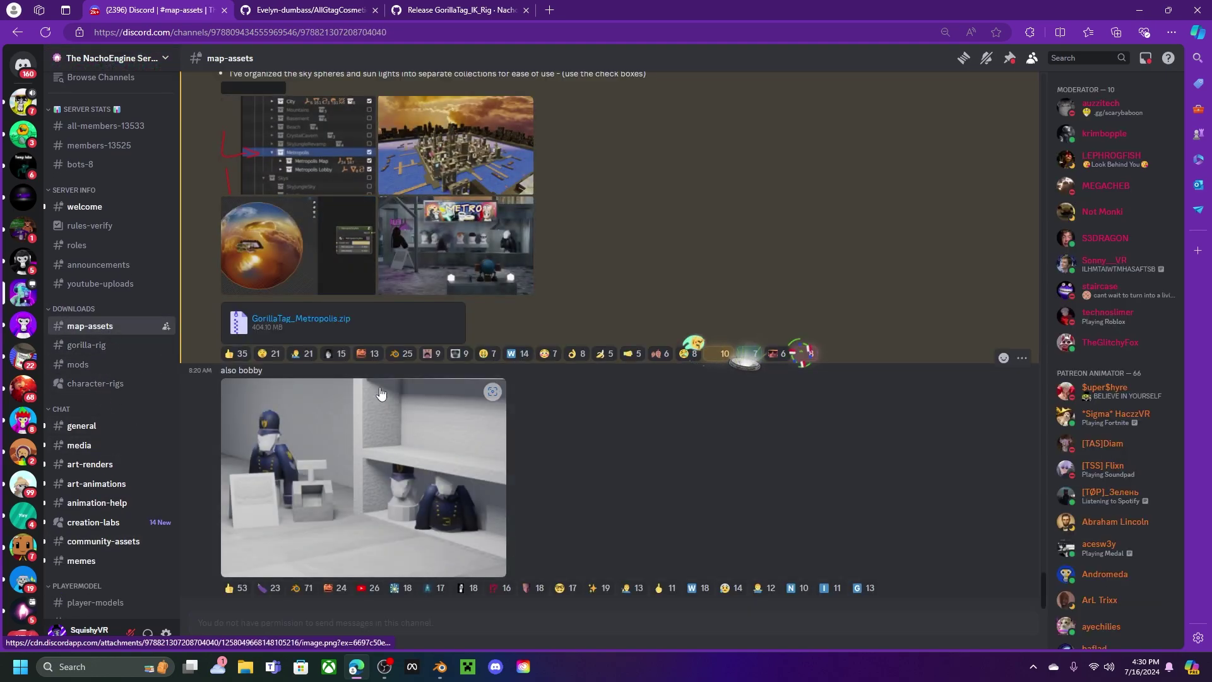
# Download GorillaTag_Metropolis.zip from the July 3 map post, continuing past the download warning.
pyautogui.scroll(4, 381, 393)
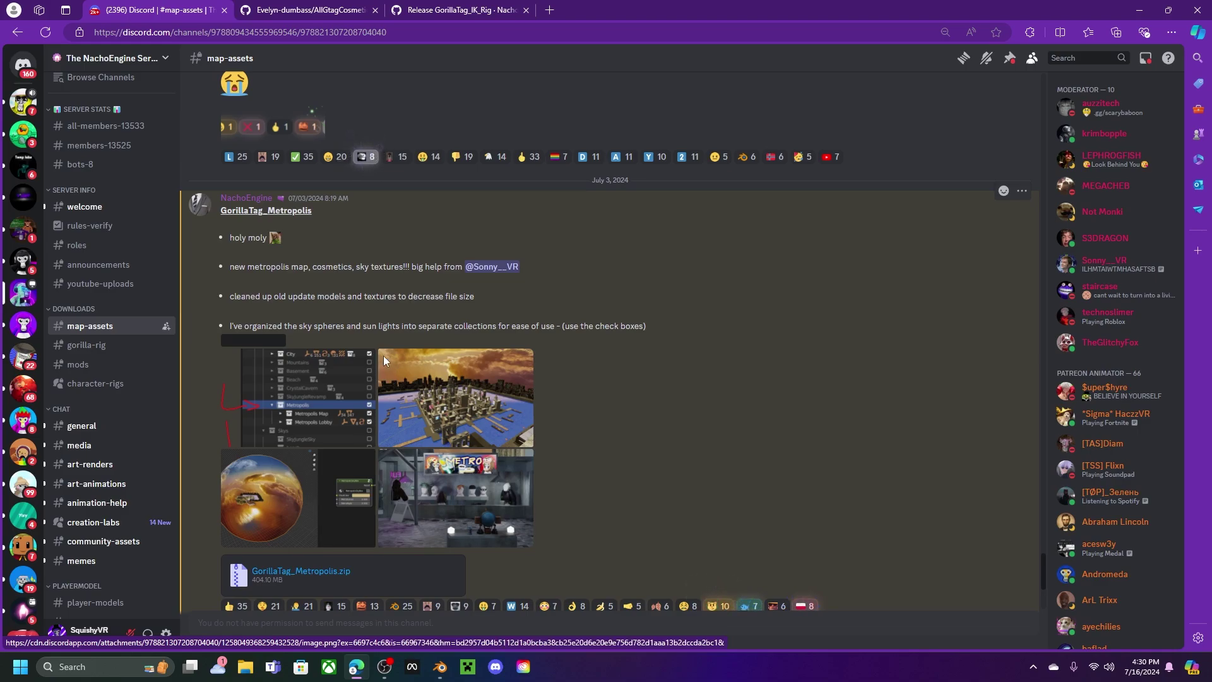
pyautogui.scroll(-4, 384, 355)
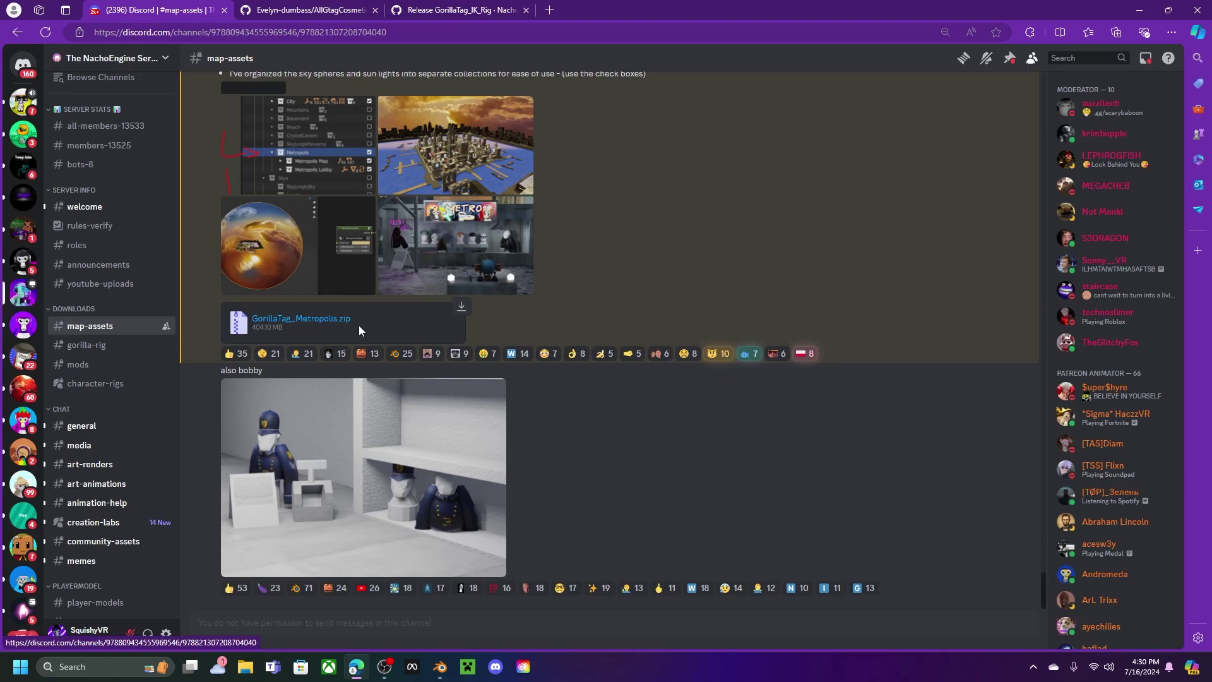
pyautogui.click(309, 320)
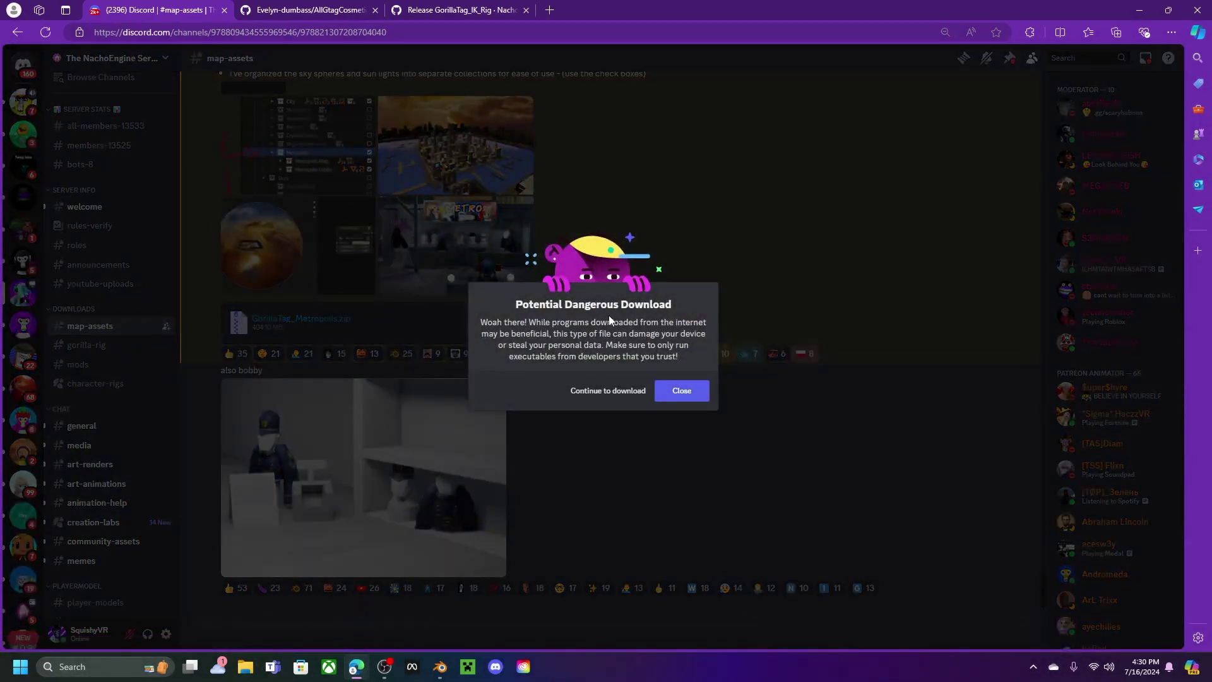
pyautogui.click(595, 391)
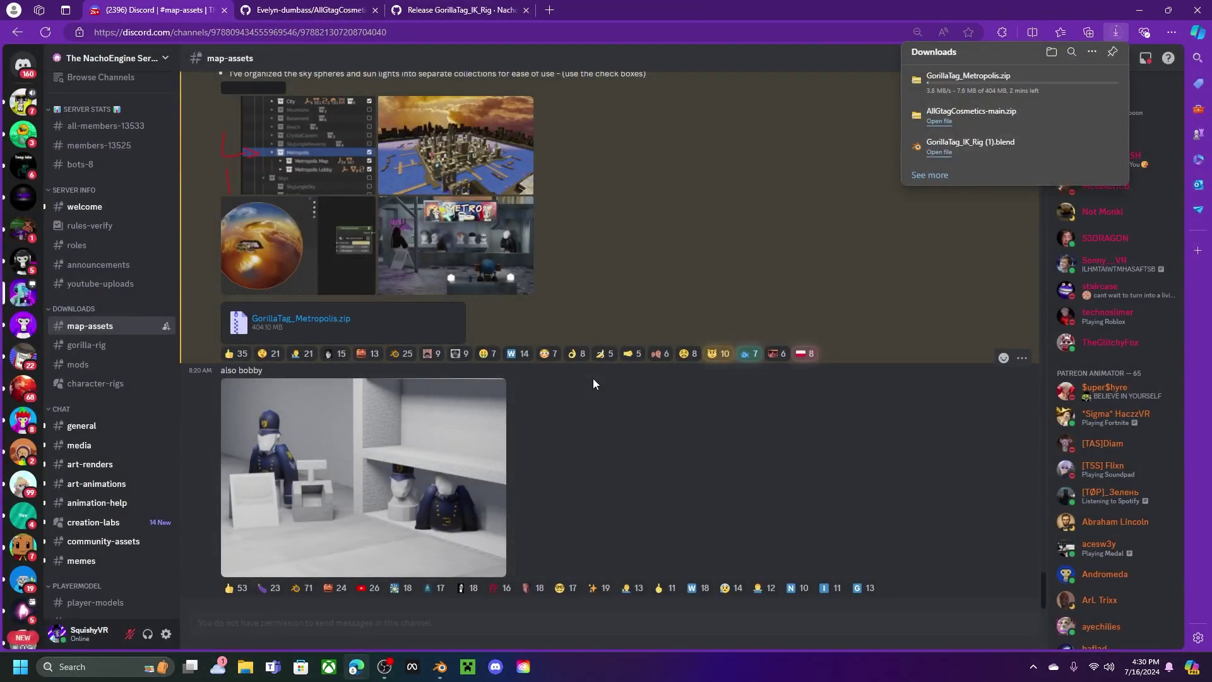
# Switch back to Blender and append the Forest collection from GorillaTag_Metropolis.blend on the desktop.
pyautogui.press('super+d')
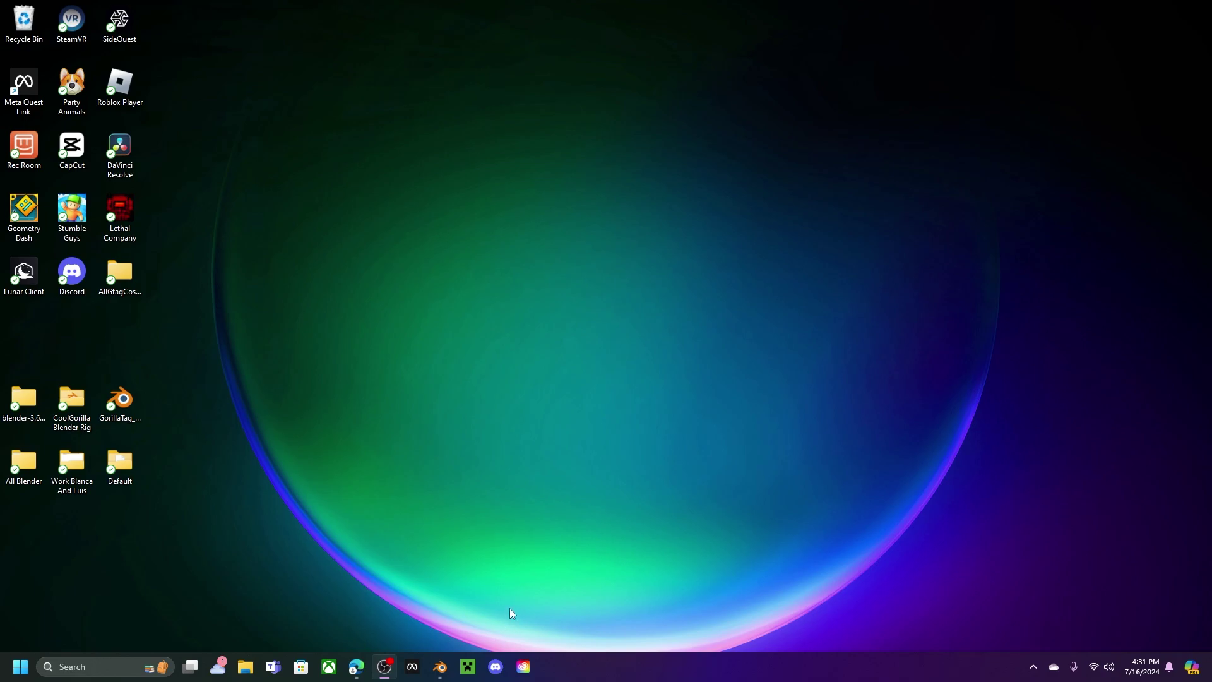
pyautogui.click(440, 666)
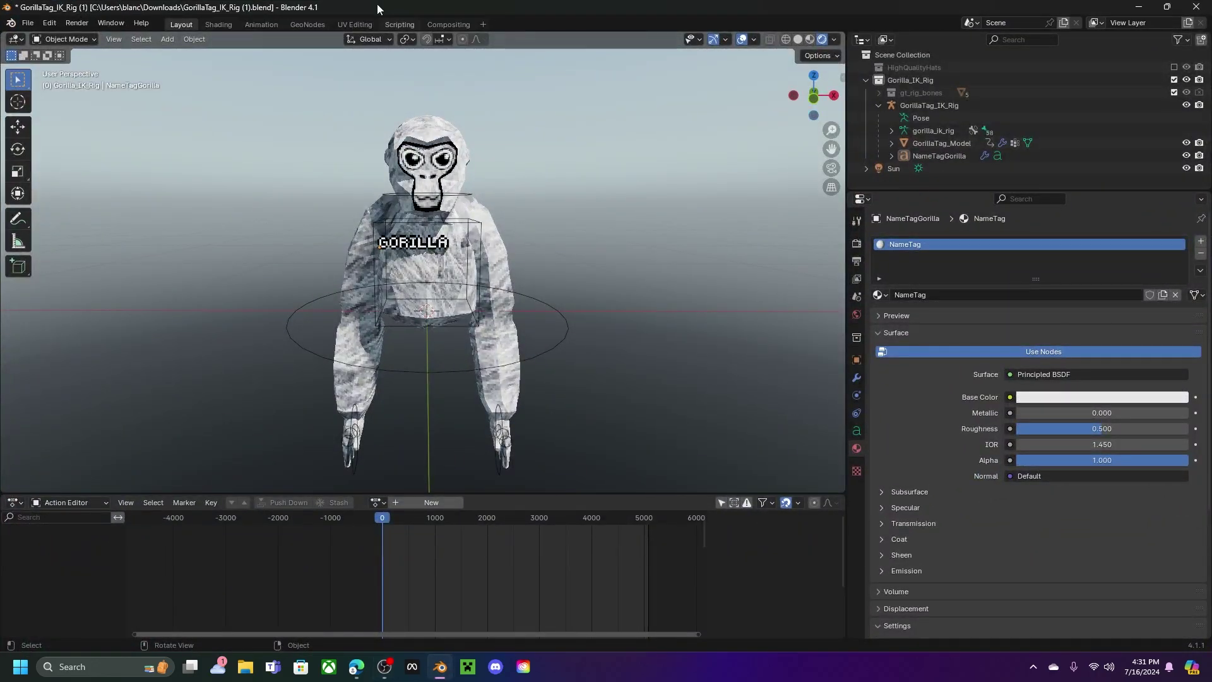
pyautogui.click(27, 23)
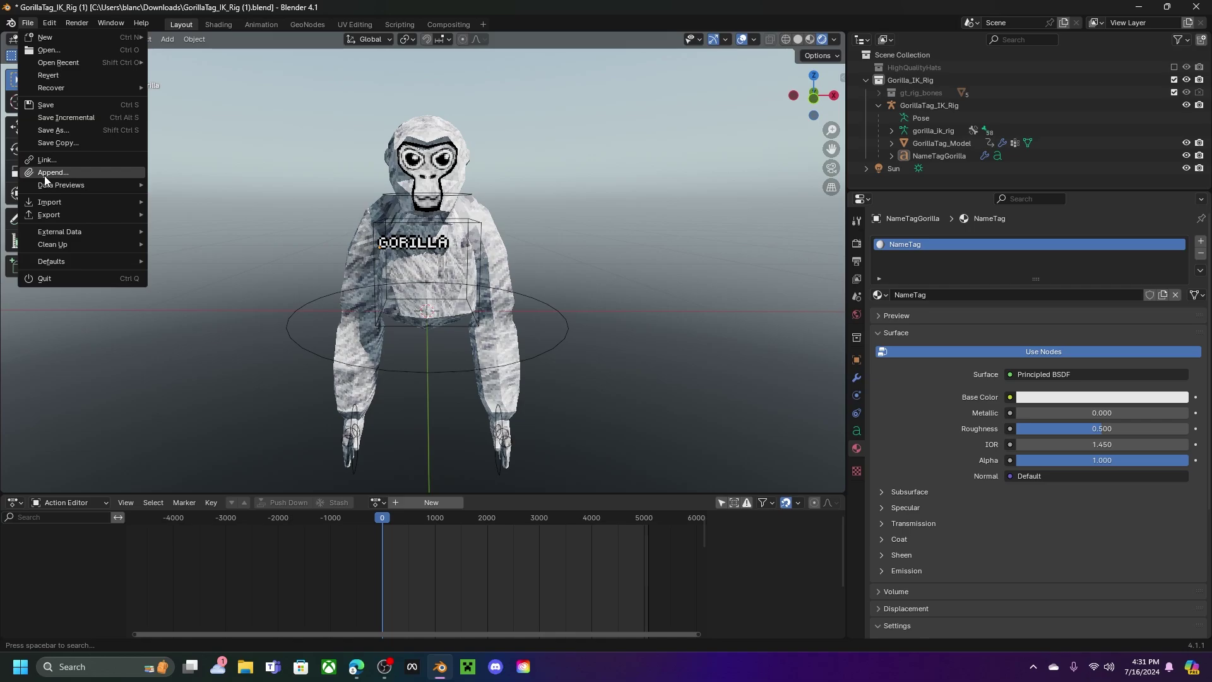
pyautogui.click(46, 172)
pyautogui.click(312, 235)
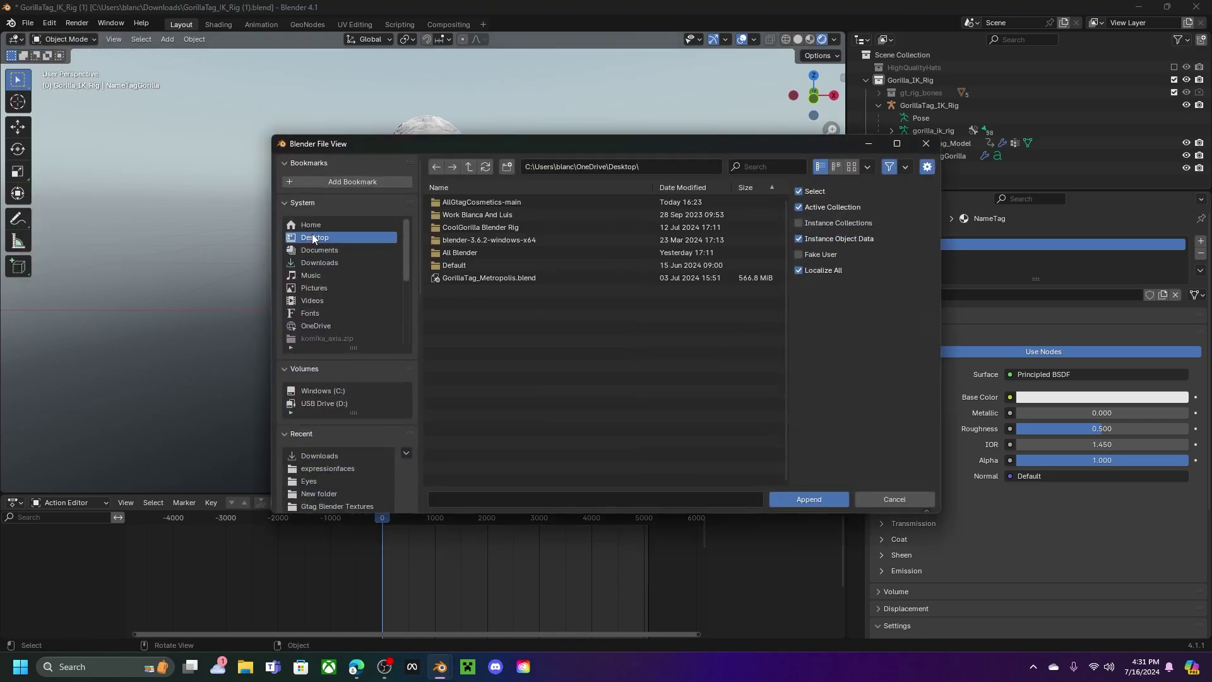
pyautogui.doubleClick(502, 281)
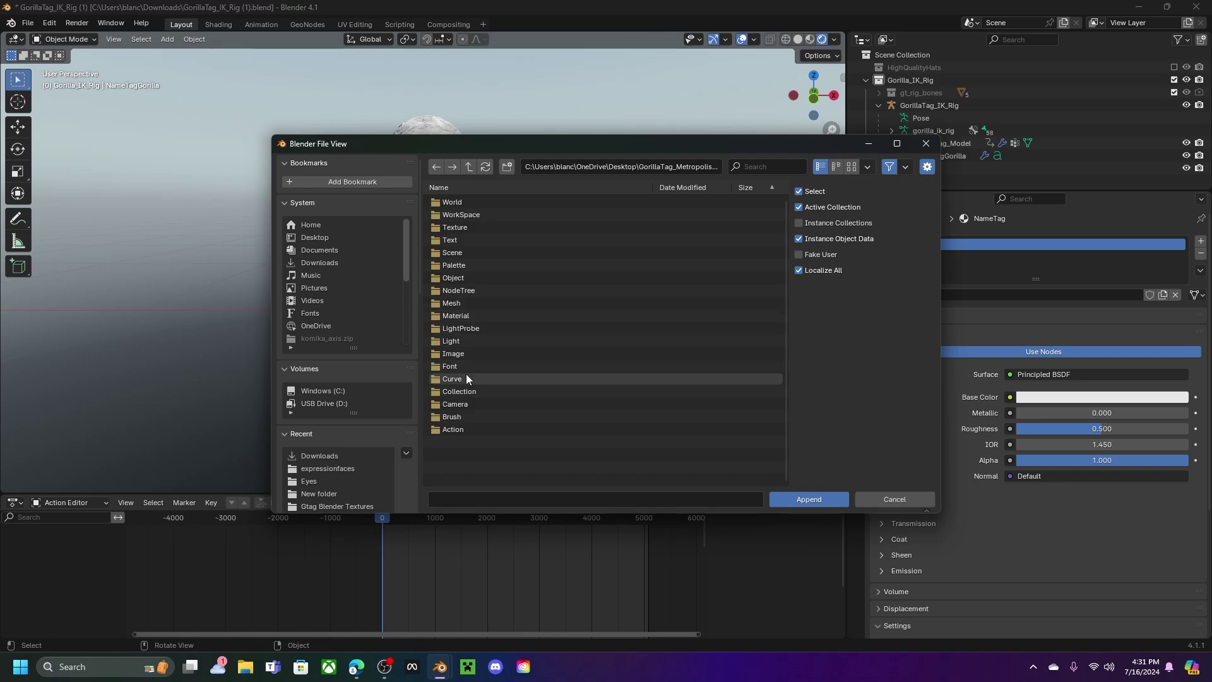
pyautogui.doubleClick(461, 390)
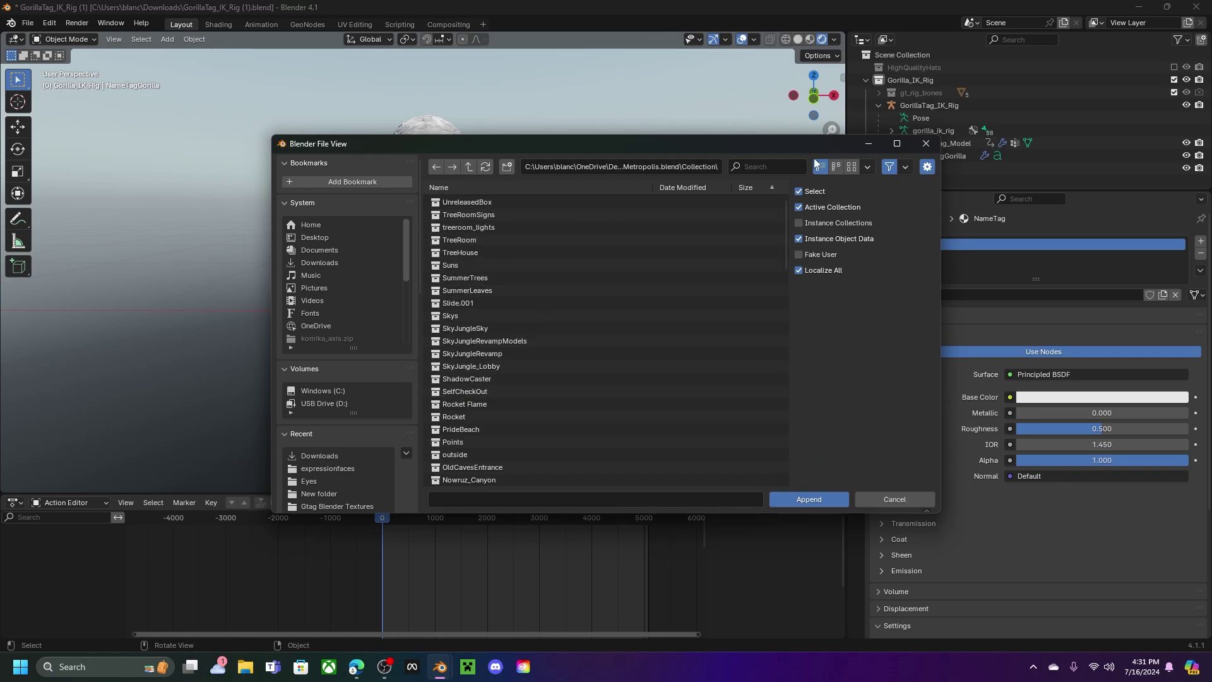
pyautogui.write('fores')
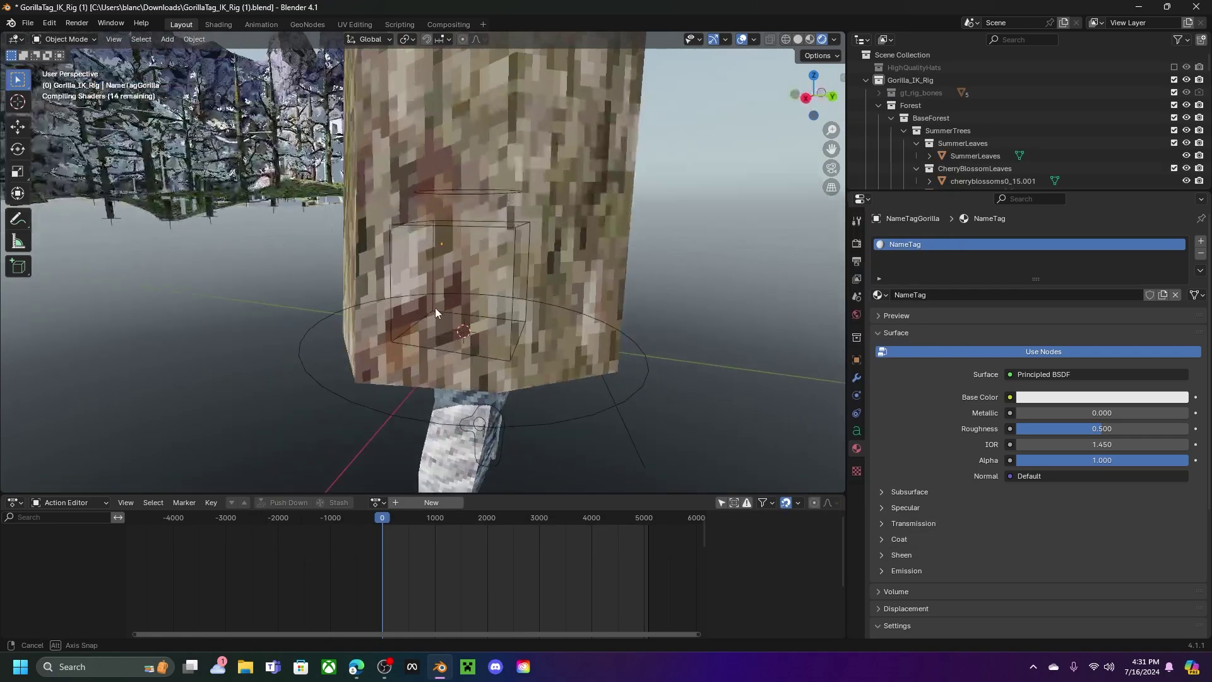
# Inspect the forest placed around the gorilla and undo the append of the Forest collection.
pyautogui.moveTo(434, 308); pyautogui.dragTo(381, 301, button='middle')
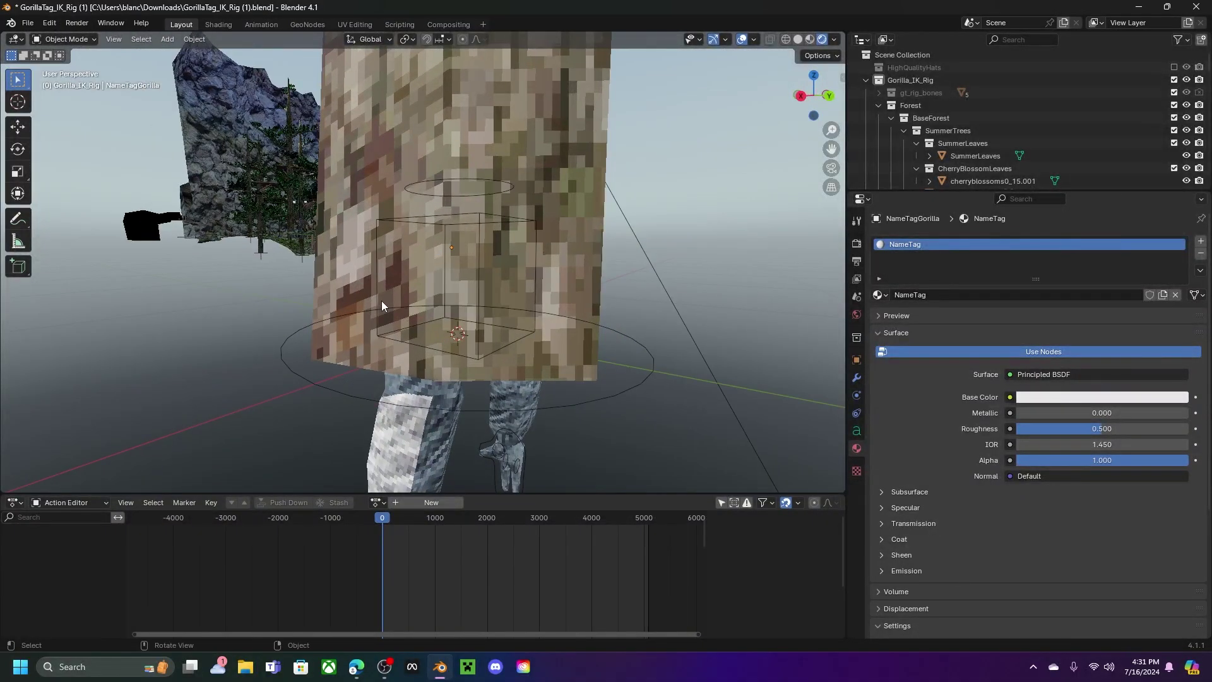
pyautogui.hotkey('ctrl', 'z')
pyautogui.moveTo(418, 270); pyautogui.dragTo(587, 265, button='middle')
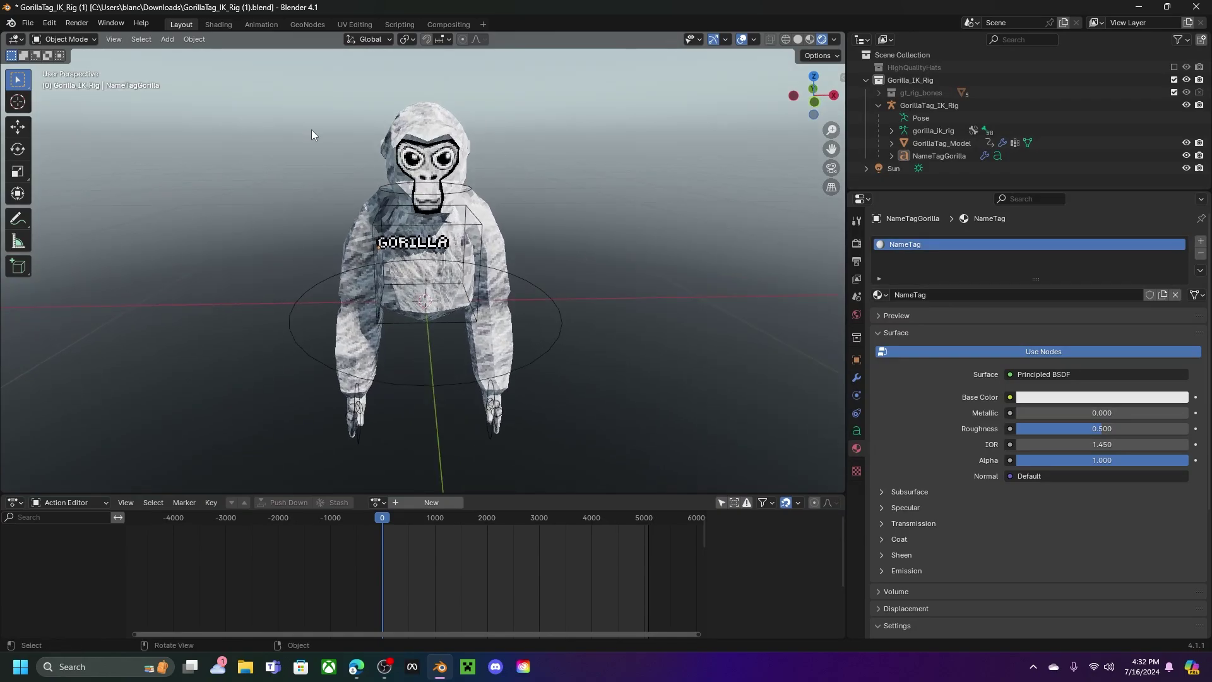
pyautogui.click(26, 26)
pyautogui.moveTo(55, 199)
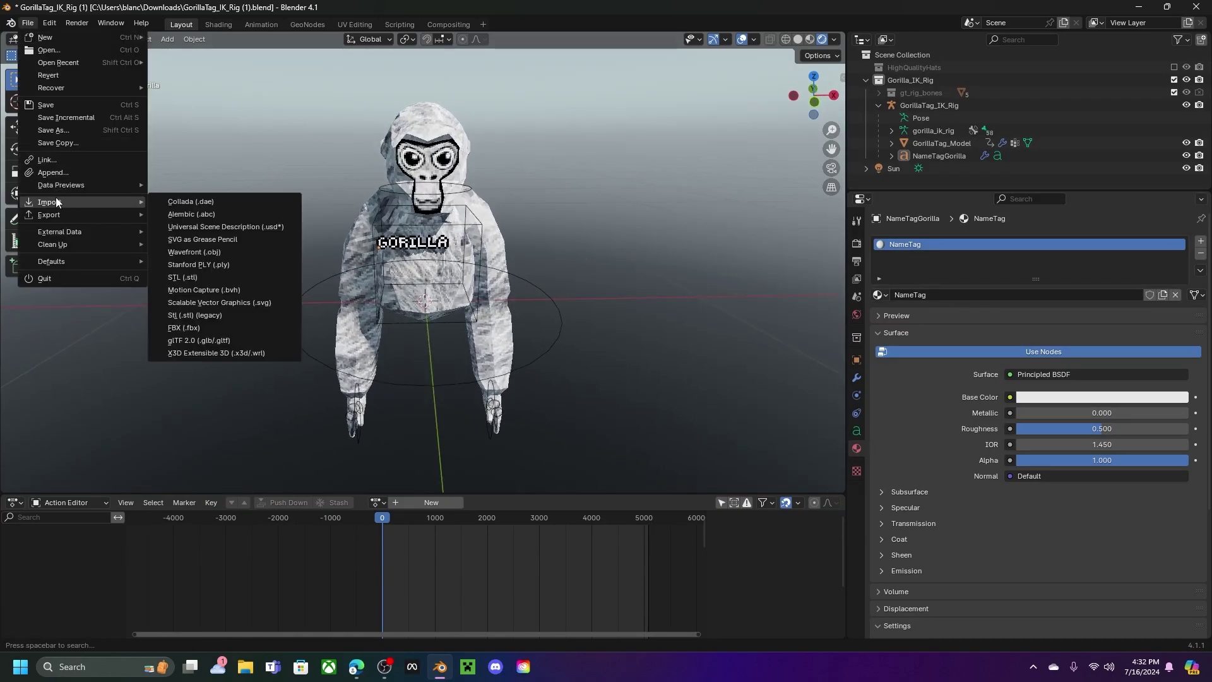
pyautogui.click(200, 328)
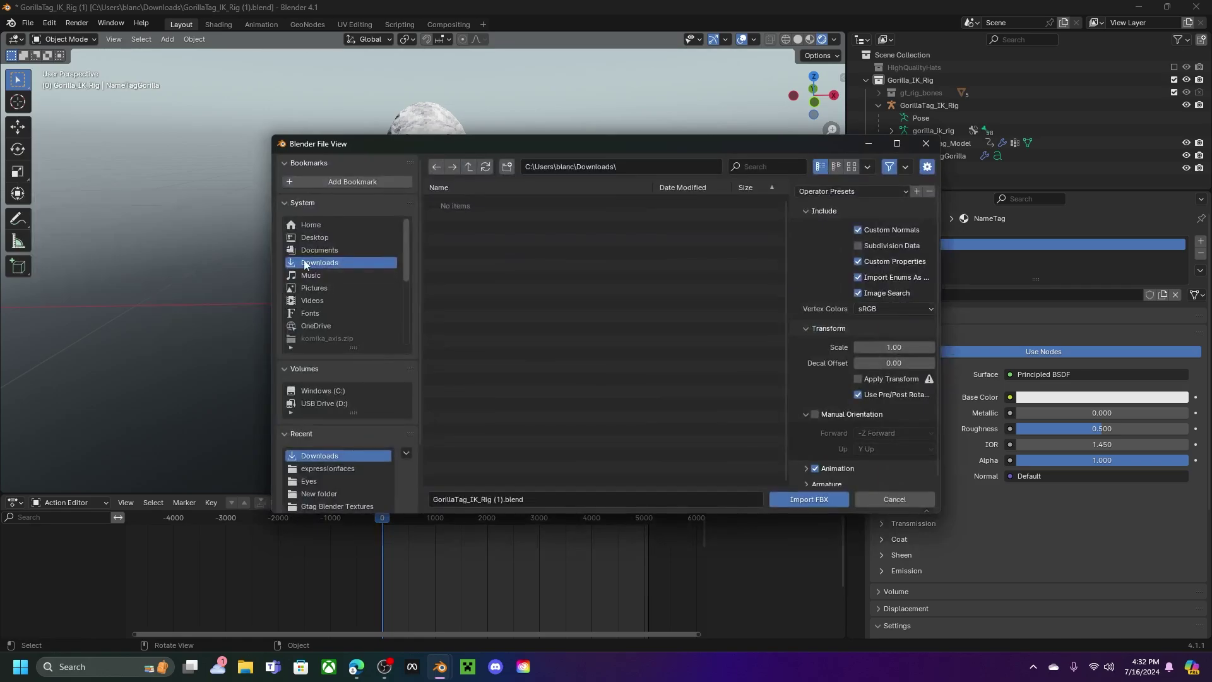
pyautogui.click(319, 238)
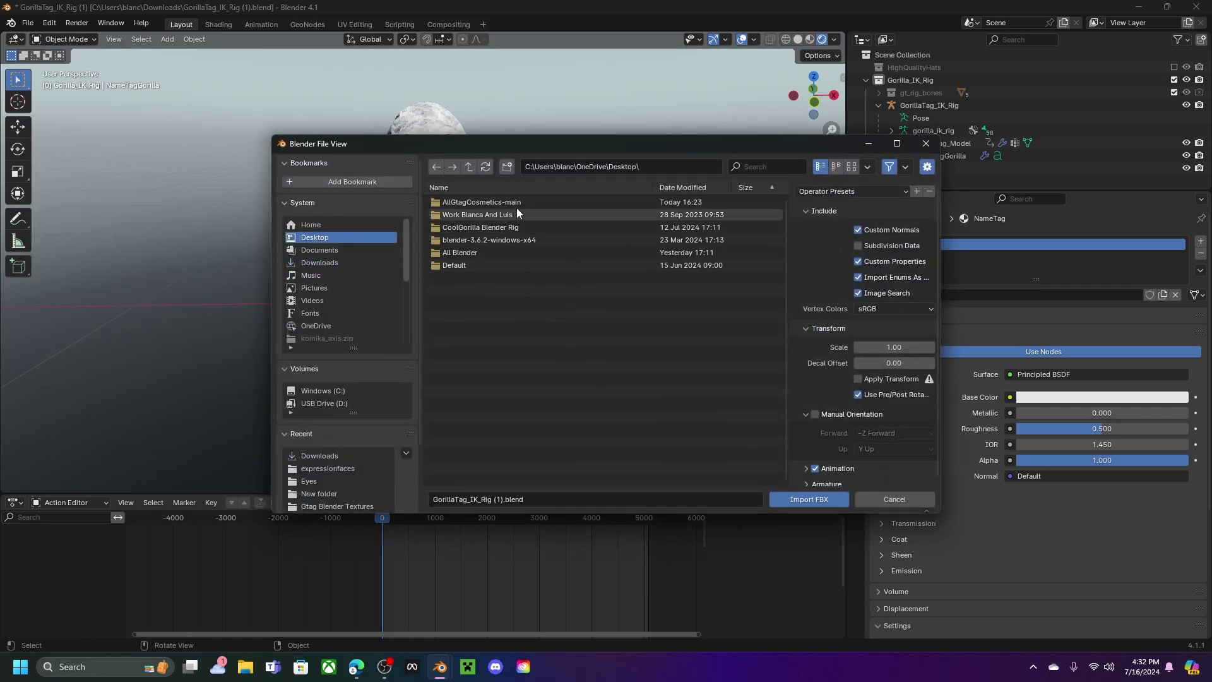
pyautogui.click(482, 202)
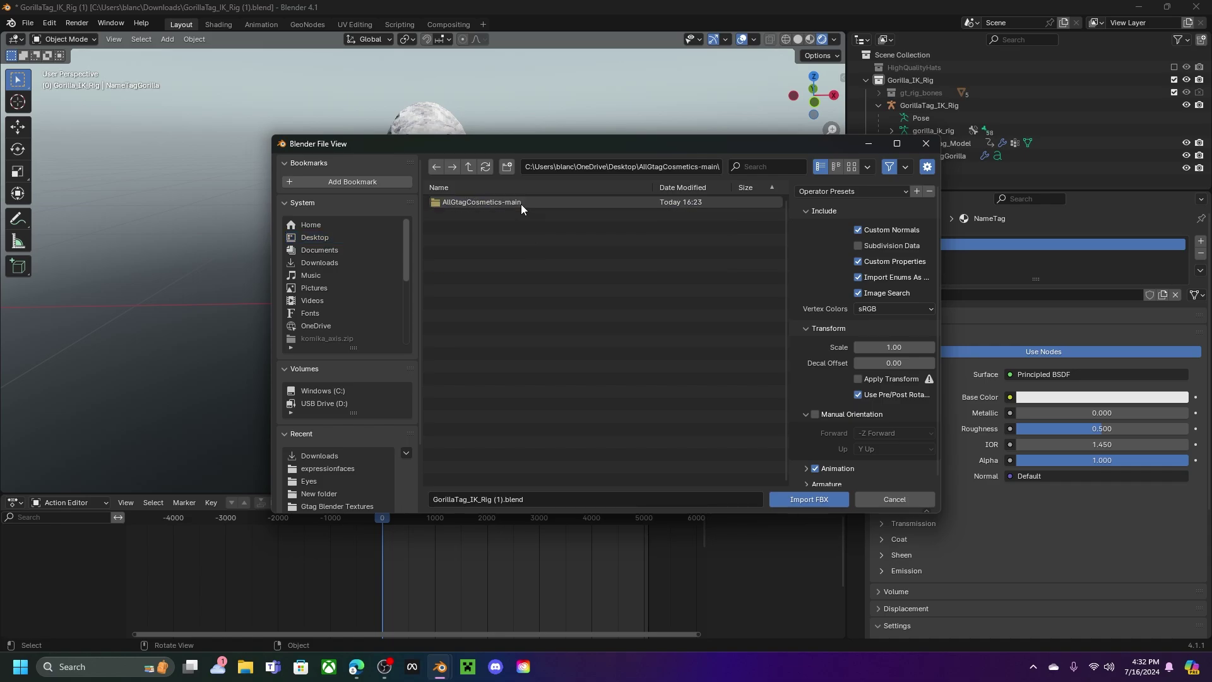
pyautogui.click(521, 203)
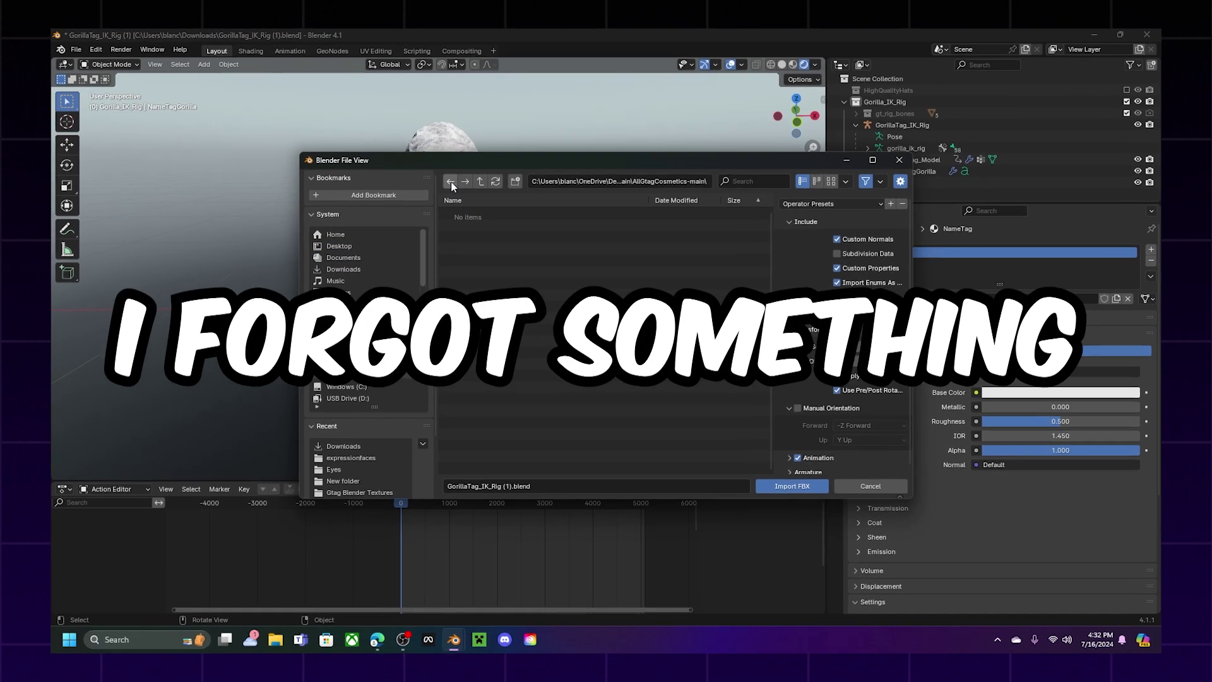
pyautogui.click(846, 479)
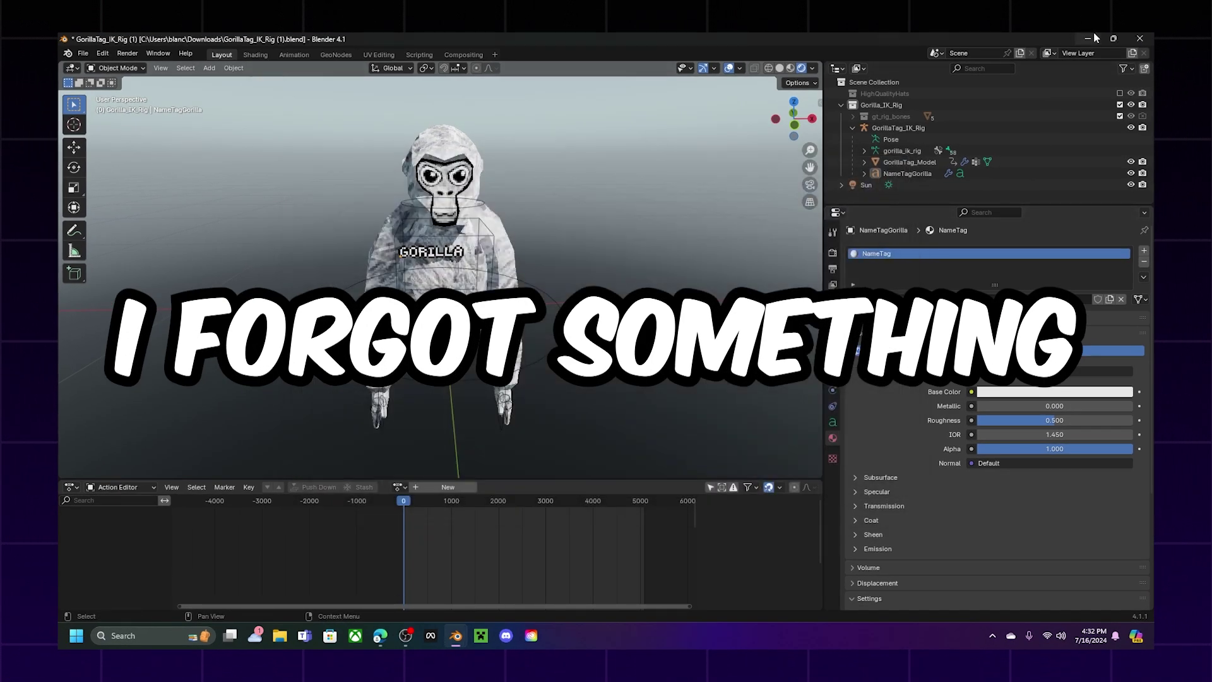
# Switch to the desktop and copy the Cosmetics folder out of the zip in AllGtagCosmetics-main onto the desktop, closing the folder window.
pyautogui.click(1088, 38)
pyautogui.doubleClick(166, 277)
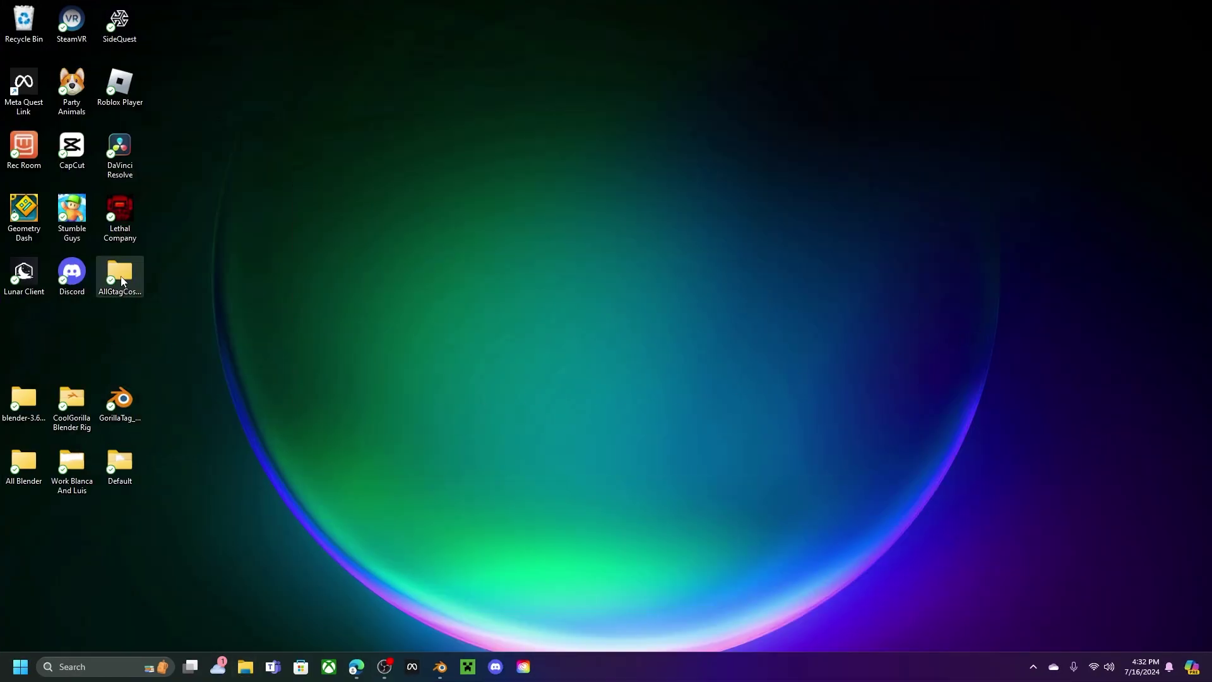
pyautogui.doubleClick(123, 282)
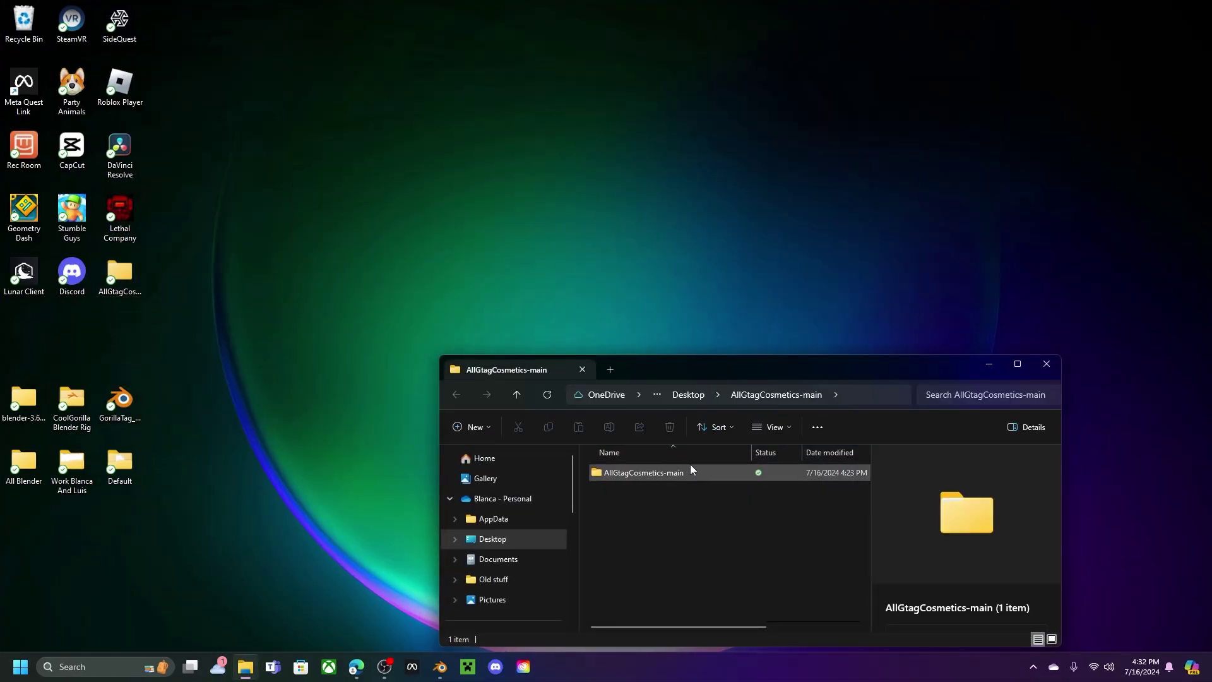
pyautogui.doubleClick(669, 474)
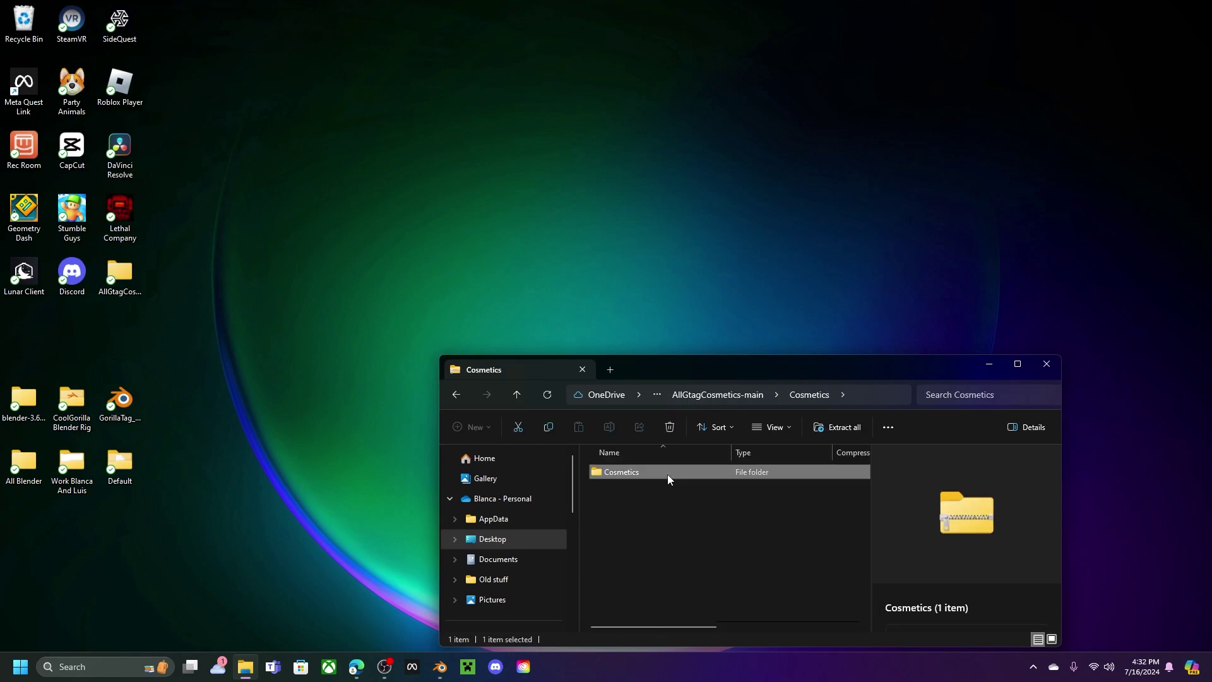
pyautogui.click(694, 395)
pyautogui.moveTo(662, 473); pyautogui.dragTo(344, 49)
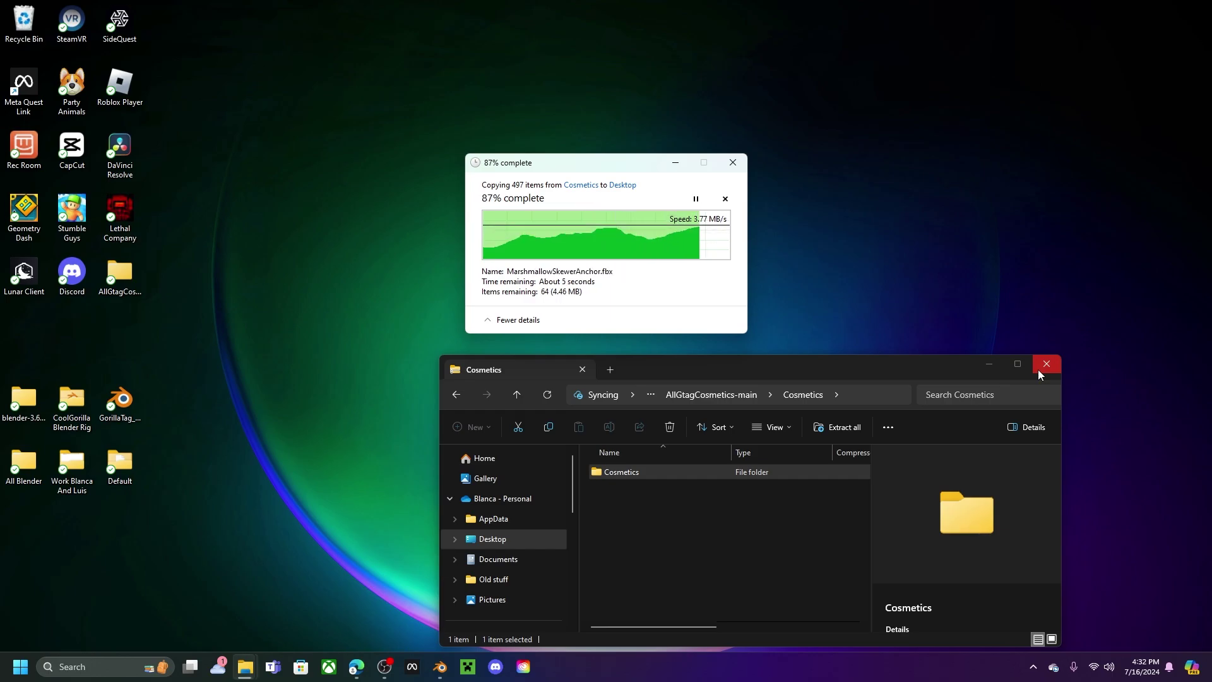
pyautogui.click(1039, 369)
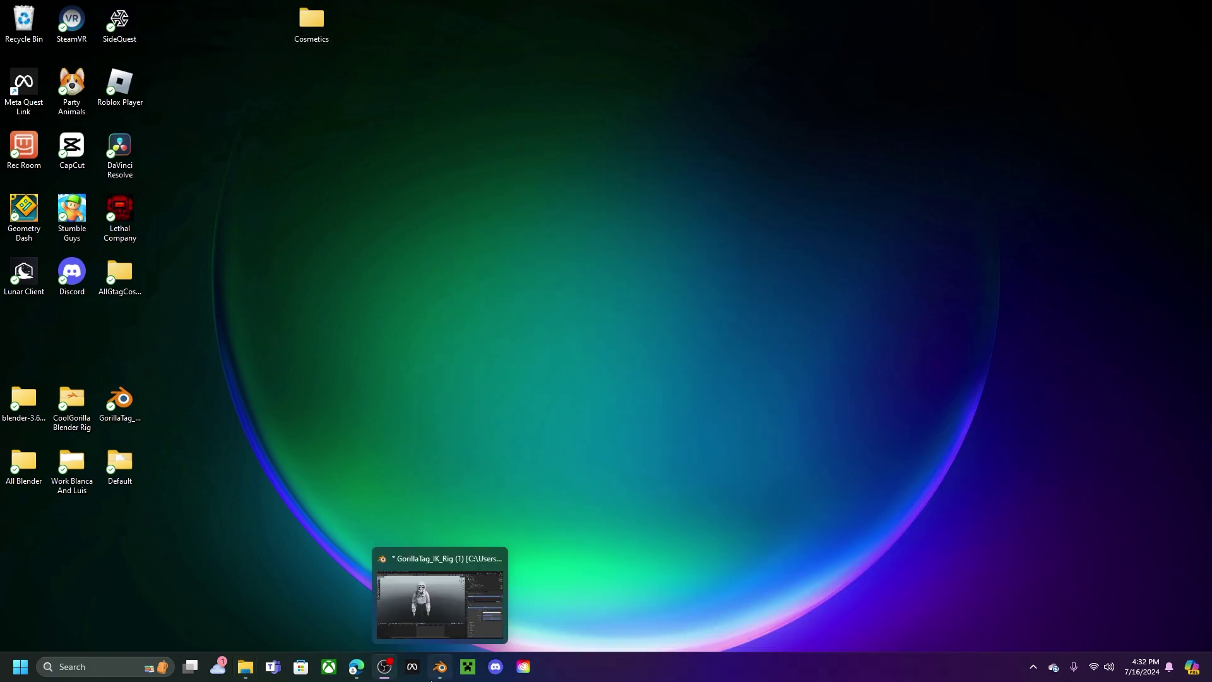
# Switch back to Blender and start an FBX import from the Hat&Face folder inside the desktop's Cosmetics folder.
pyautogui.click(440, 667)
pyautogui.click(28, 23)
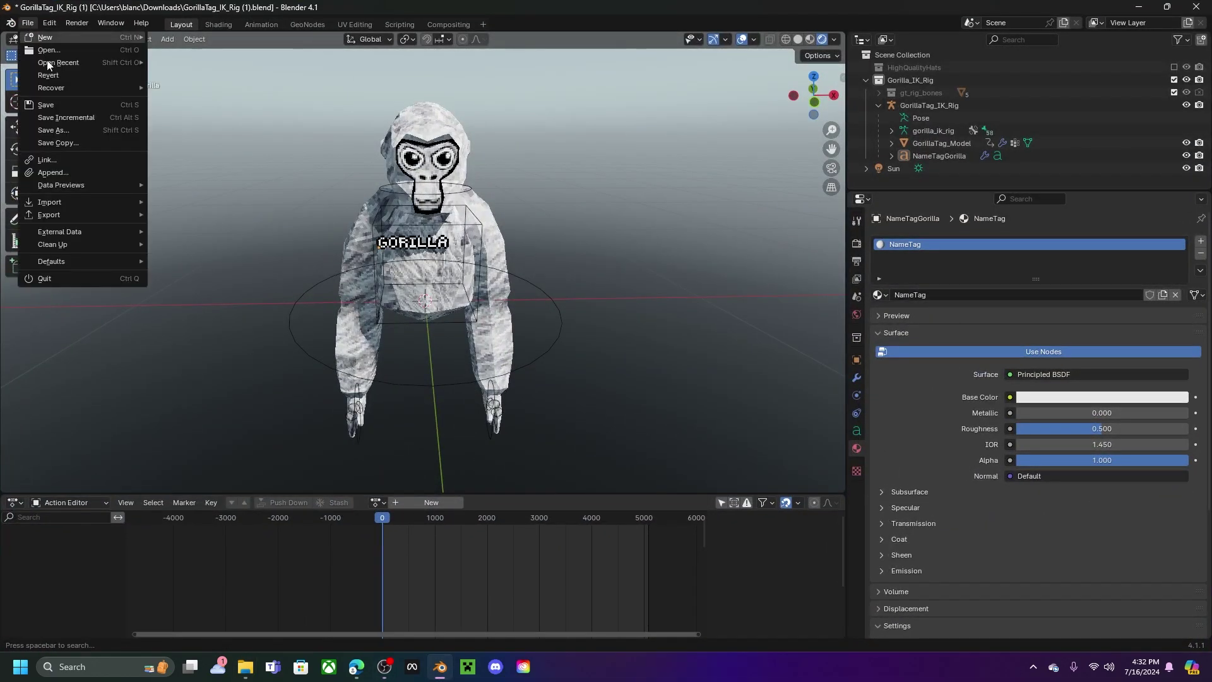
pyautogui.moveTo(89, 204)
pyautogui.click(216, 327)
pyautogui.click(335, 235)
pyautogui.doubleClick(467, 202)
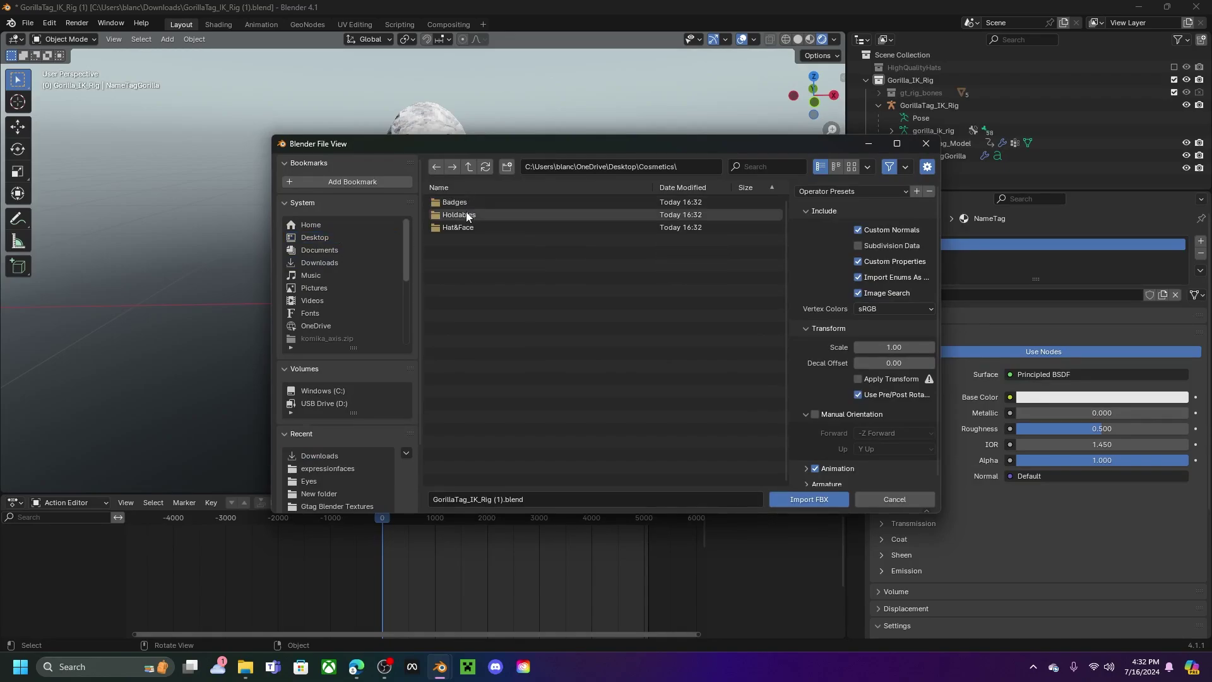
pyautogui.doubleClick(479, 226)
# Filter the hat files by "top" and import tophat.fbx.
pyautogui.click(778, 162)
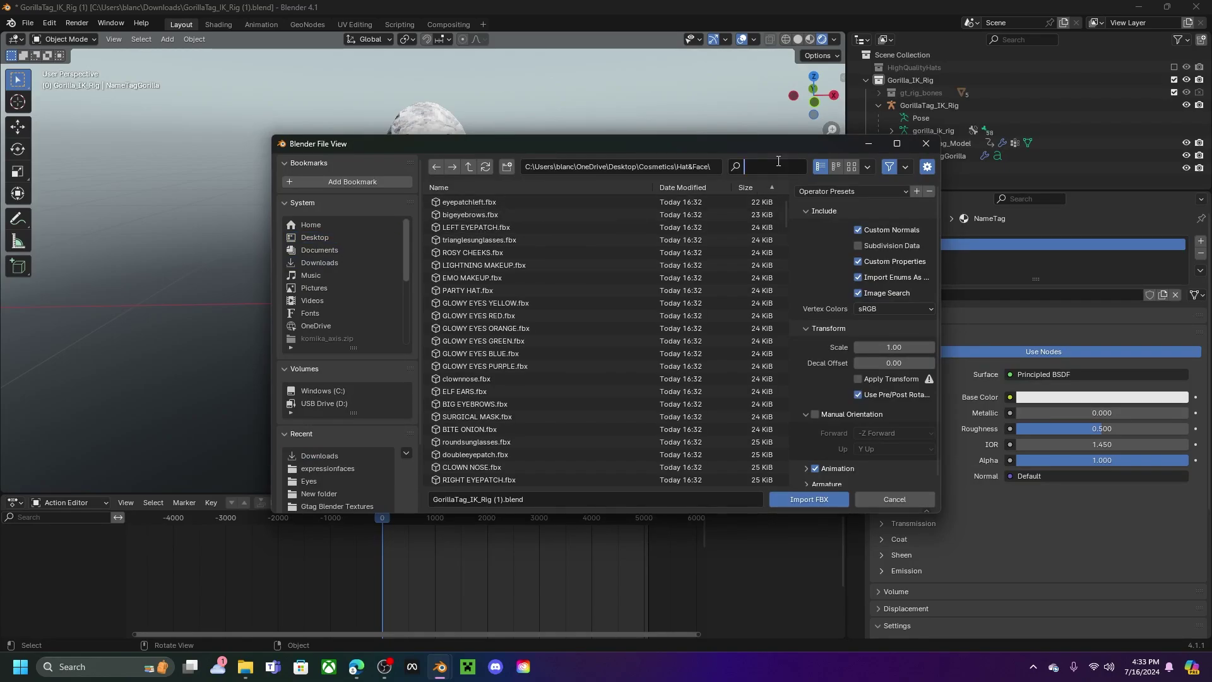
pyautogui.write('top')
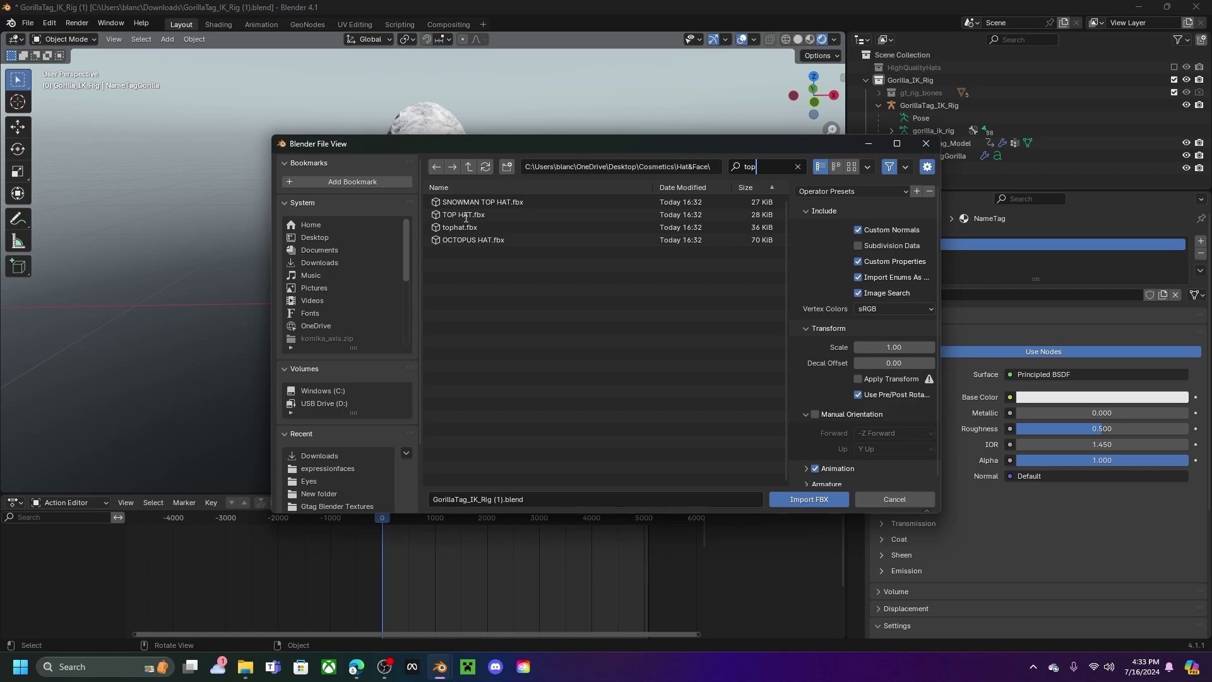
pyautogui.press('Return')
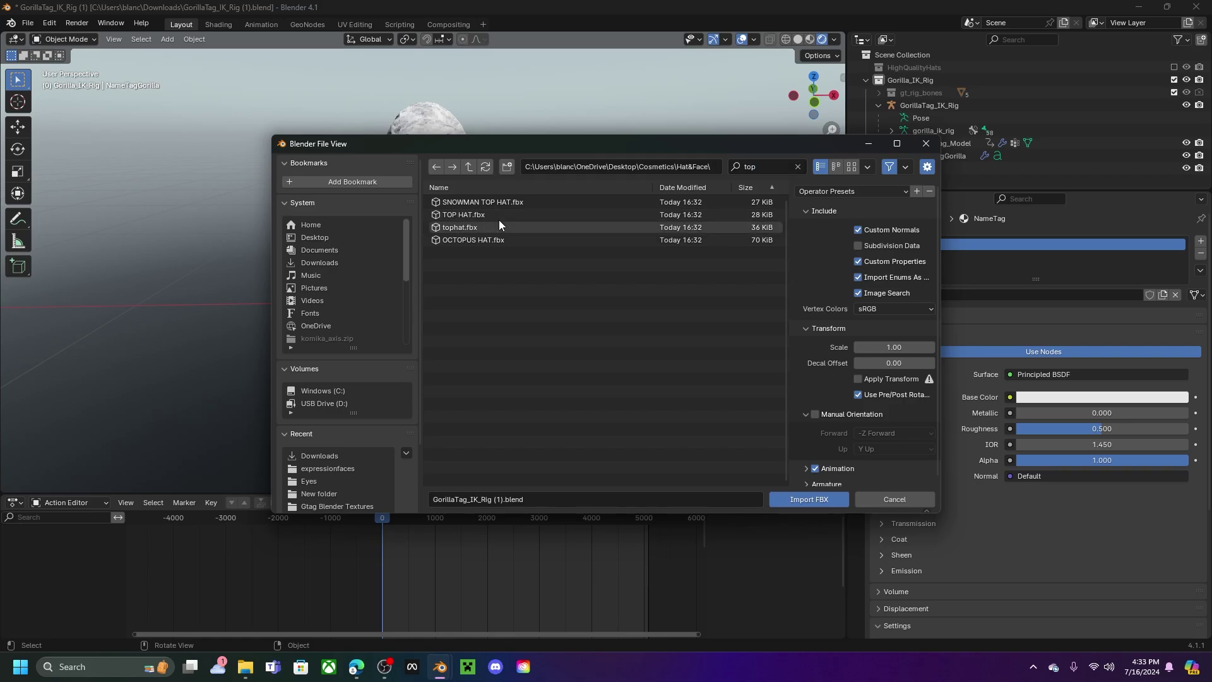
pyautogui.doubleClick(459, 226)
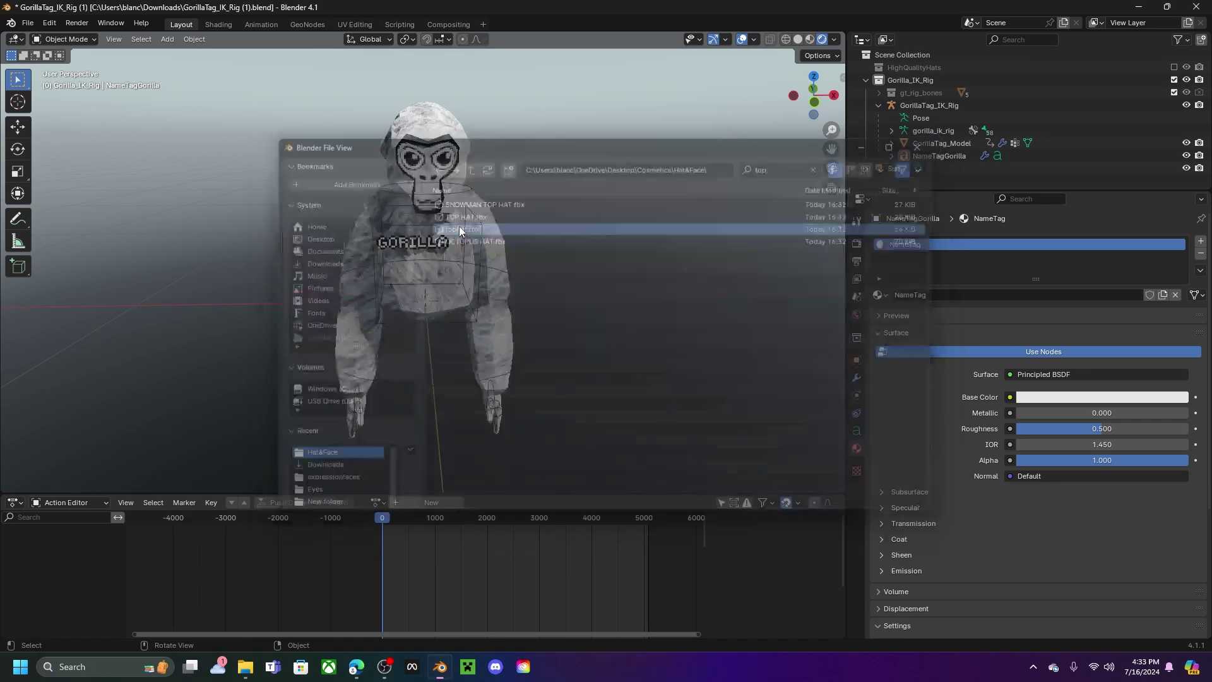
# Move the imported top hat up along the Z axis until it sits on the gorilla's head, and deselect it.
pyautogui.moveTo(459, 226); pyautogui.dragTo(360, 118, button='middle')
pyautogui.click(360, 118)
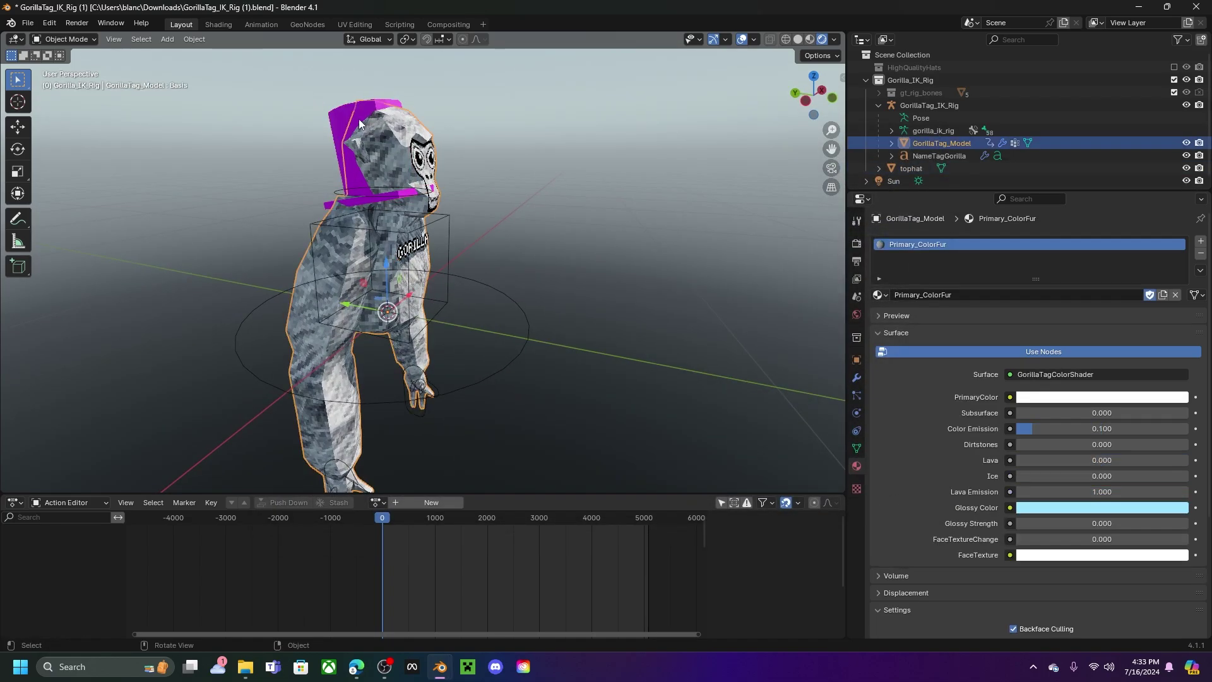
pyautogui.click(367, 129)
pyautogui.press('g')
pyautogui.press('z')
pyautogui.click(402, 201)
pyautogui.moveTo(354, 253); pyautogui.dragTo(391, 164, button='middle')
pyautogui.click(544, 157)
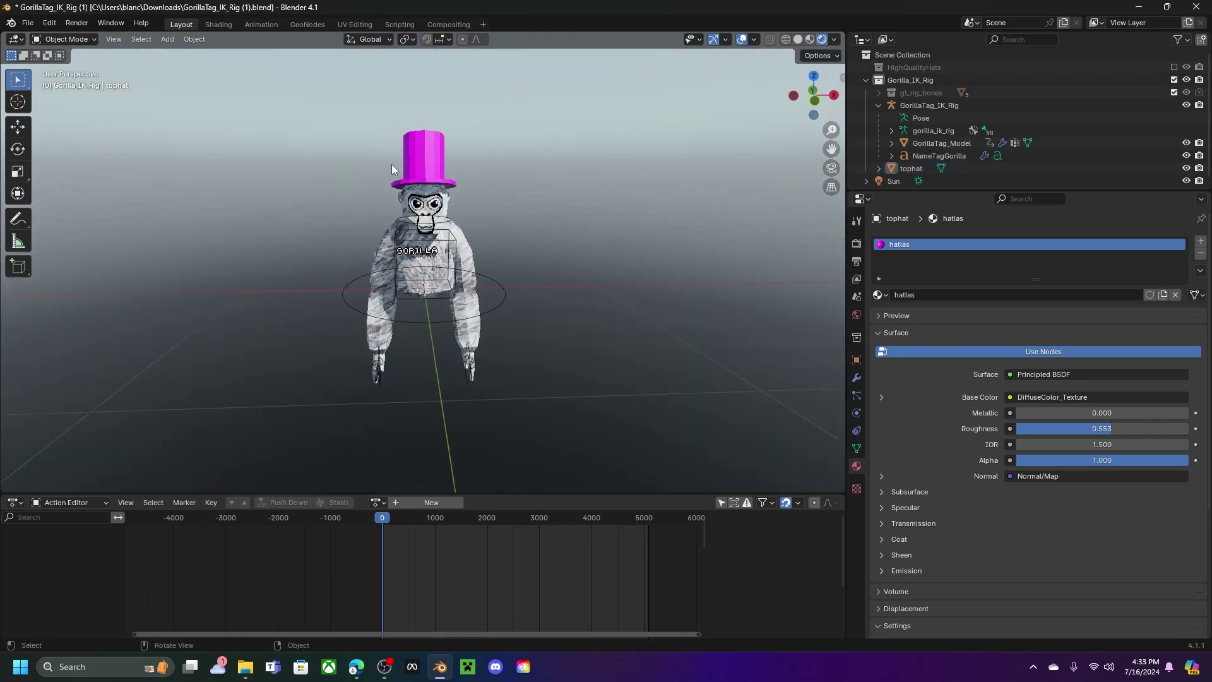
# Enable Ambient Occlusion in the render settings and set its distance to 1 m.
pyautogui.click(856, 243)
pyautogui.click(887, 330)
pyautogui.click(937, 331)
pyautogui.click(1104, 349)
pyautogui.write('5')
pyautogui.press('Return')
pyautogui.click(1043, 348)
pyautogui.press('BackSpace')
pyautogui.write('1')
pyautogui.press('Return')
# Set both the shadow Cube Size and Cascade Size to 4096 px in the render settings.
pyautogui.click(899, 584)
pyautogui.scroll(-3, 934, 518)
pyautogui.click(1063, 528)
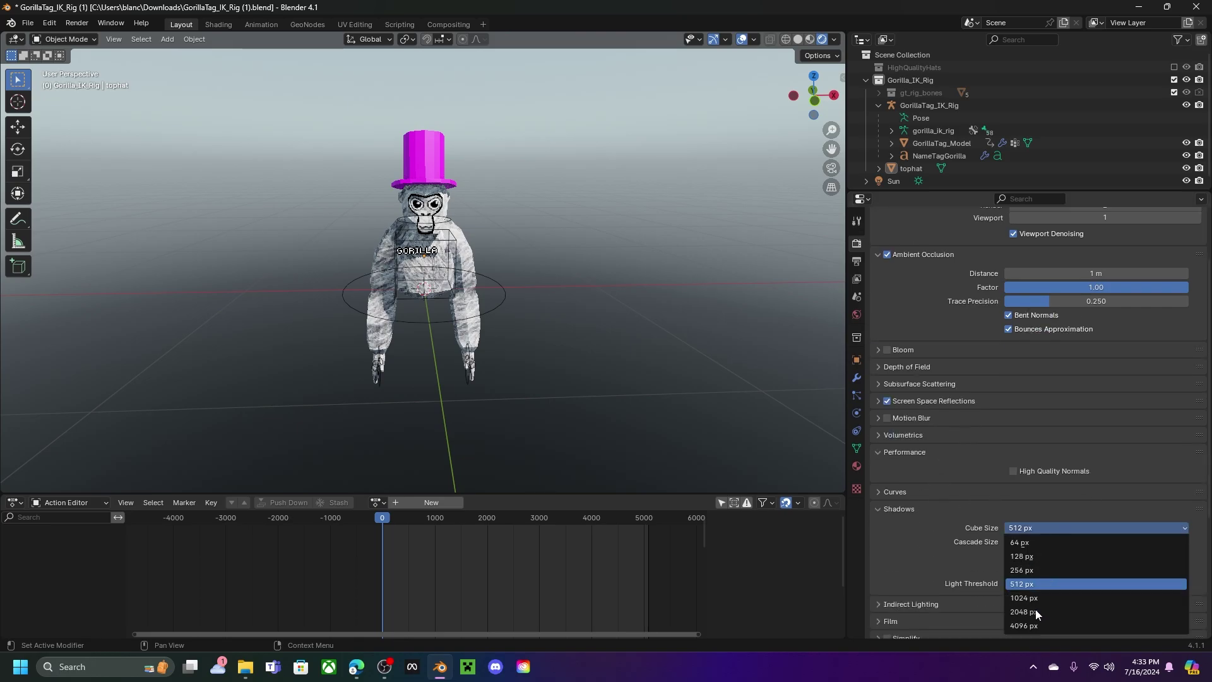
pyautogui.click(1024, 626)
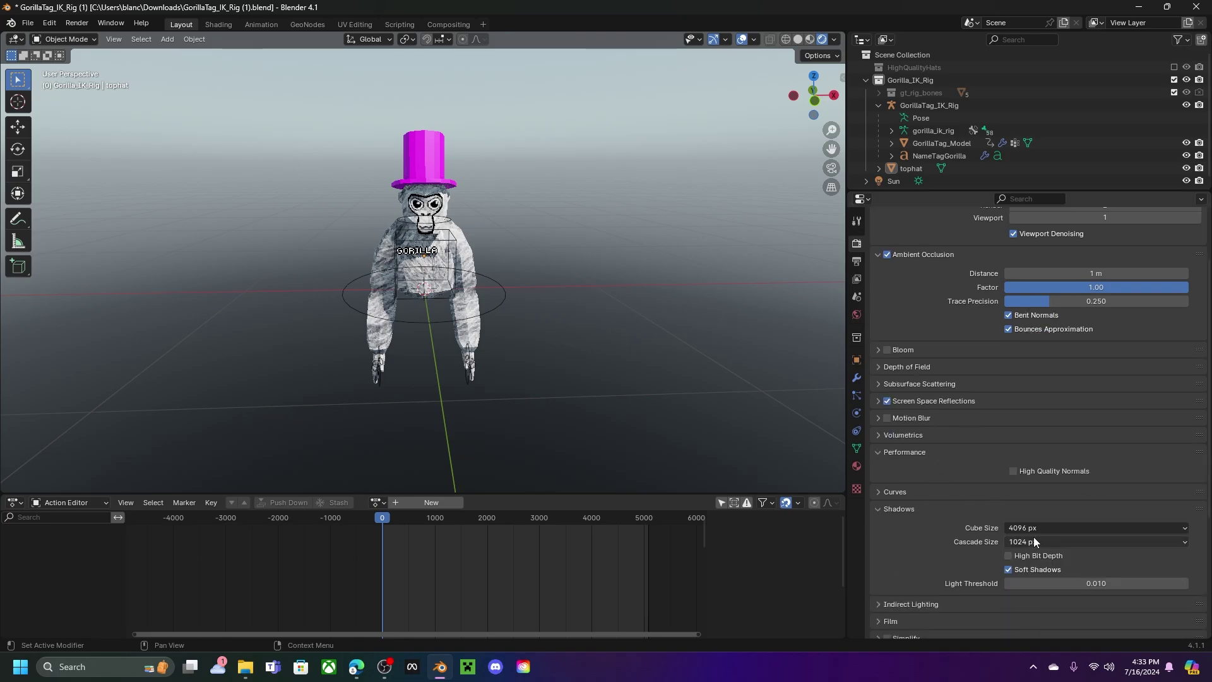
pyautogui.click(1032, 541)
pyautogui.click(1033, 623)
pyautogui.scroll(-4, 1041, 537)
pyautogui.click(1060, 441)
pyautogui.click(1043, 536)
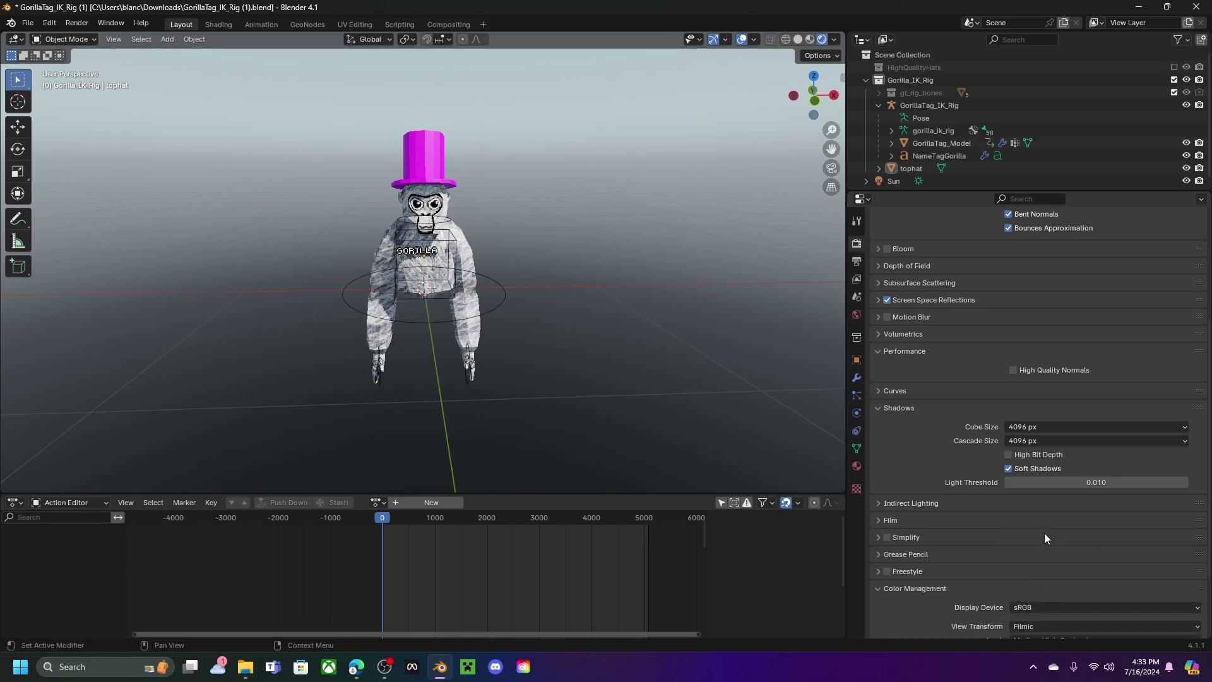
# In the top hat's shader nodes, unlink the DiffuseColor_Texture image and set the texture's interpolation to Closest.
pyautogui.click(406, 164)
pyautogui.click(225, 27)
pyautogui.moveTo(476, 184)
pyautogui.mouseDown(button='middle')
pyautogui.moveTo(584, 314)
pyautogui.moveTo(920, 465)
pyautogui.mouseUp(button='middle')
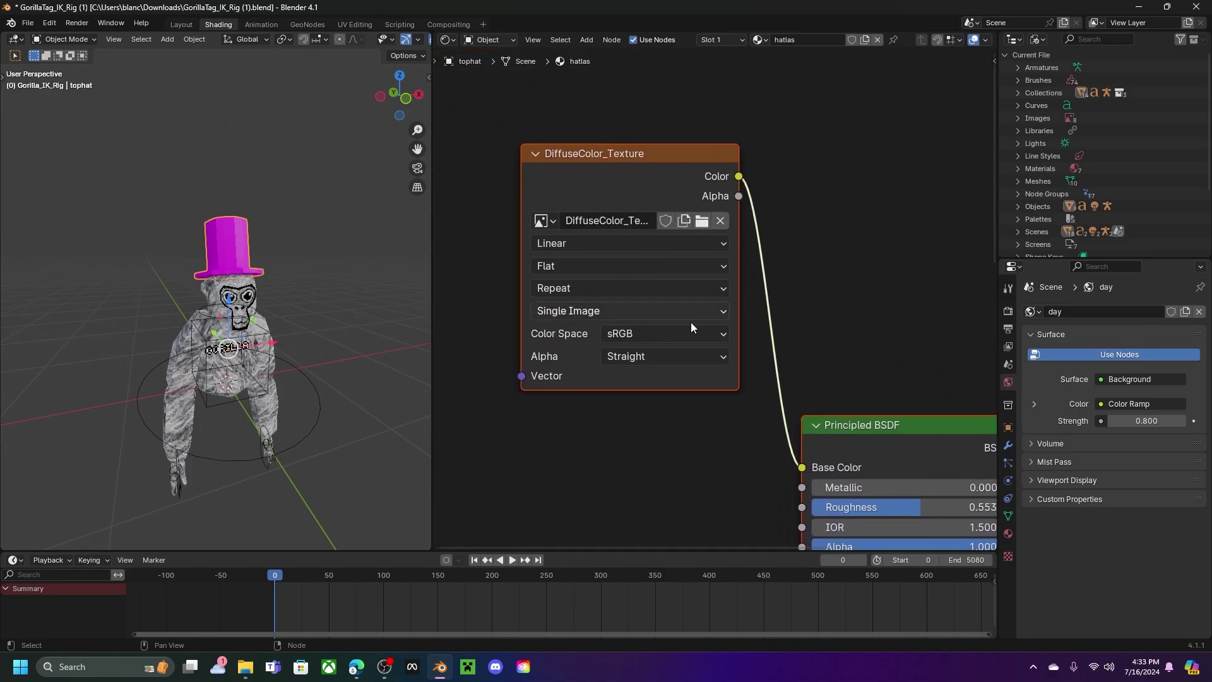
pyautogui.scroll(-3, 691, 322)
pyautogui.click(718, 260)
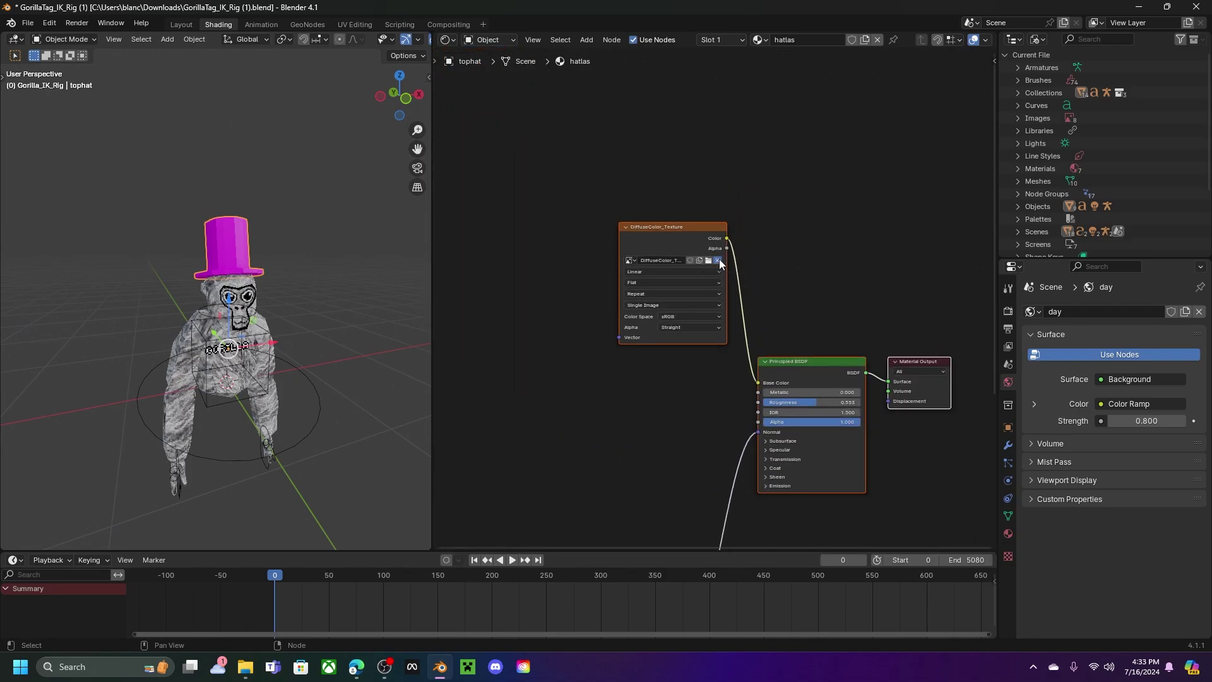
pyautogui.click(686, 271)
pyautogui.click(656, 295)
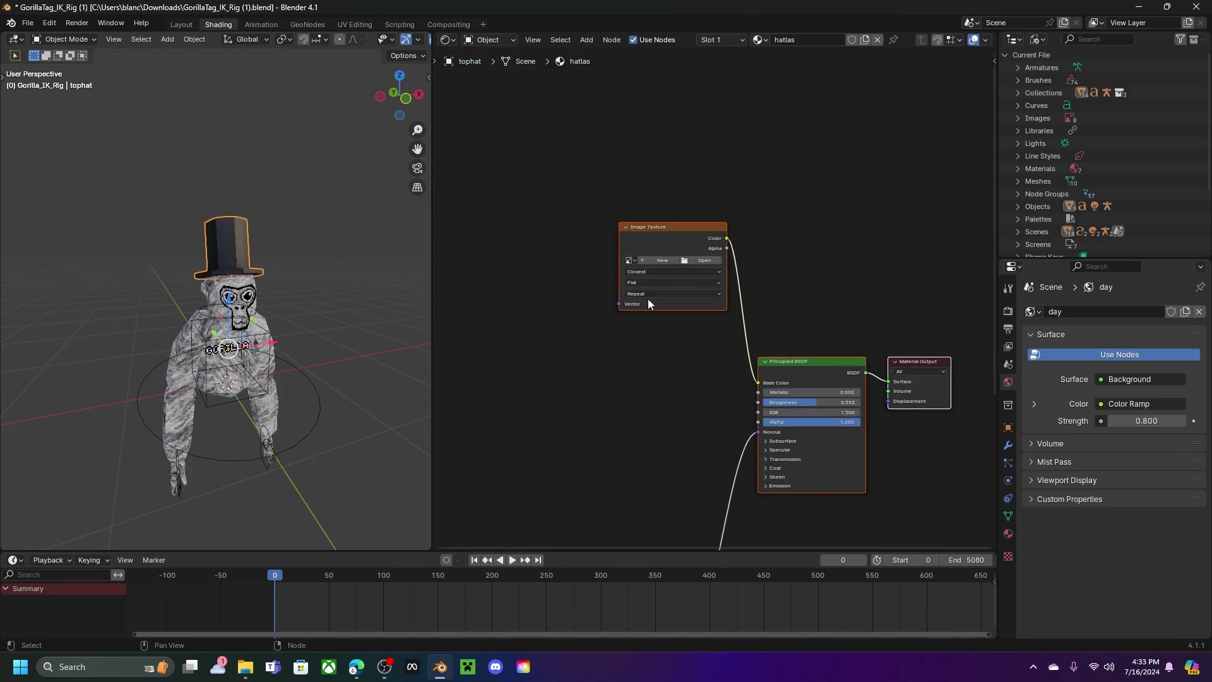
# Load hatlas.webp from the Gtag Blender Textures folder into the hat's image texture node.
pyautogui.click(700, 262)
pyautogui.click(316, 238)
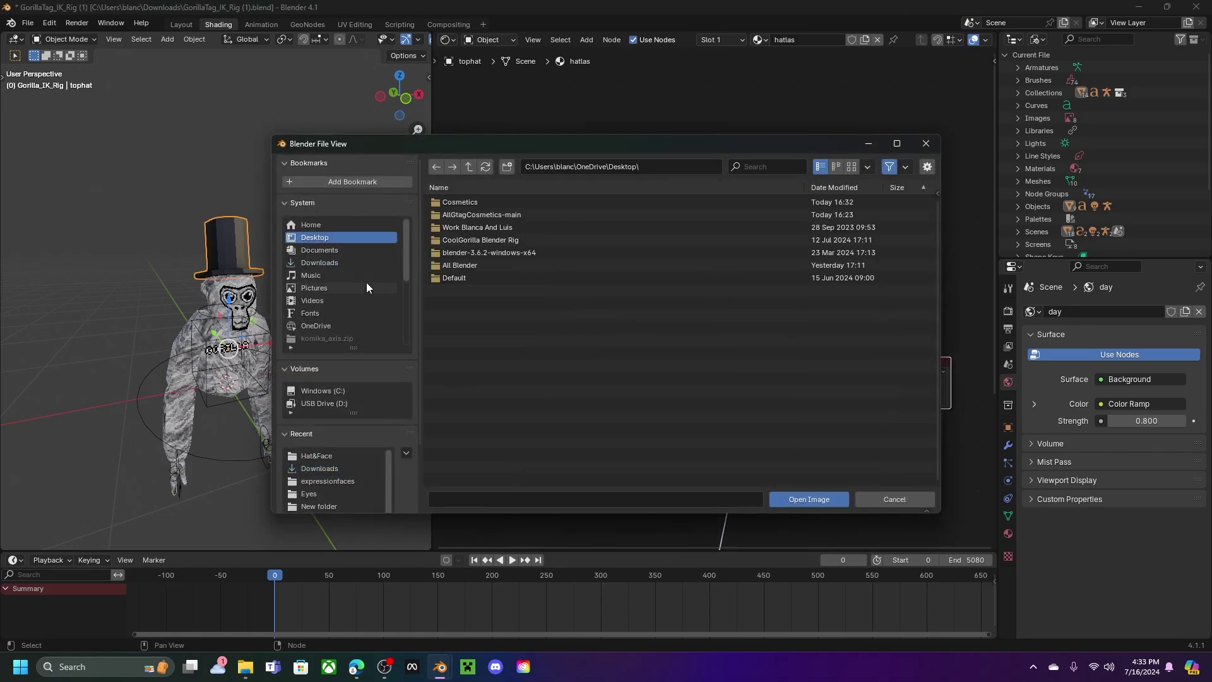
pyautogui.click(327, 262)
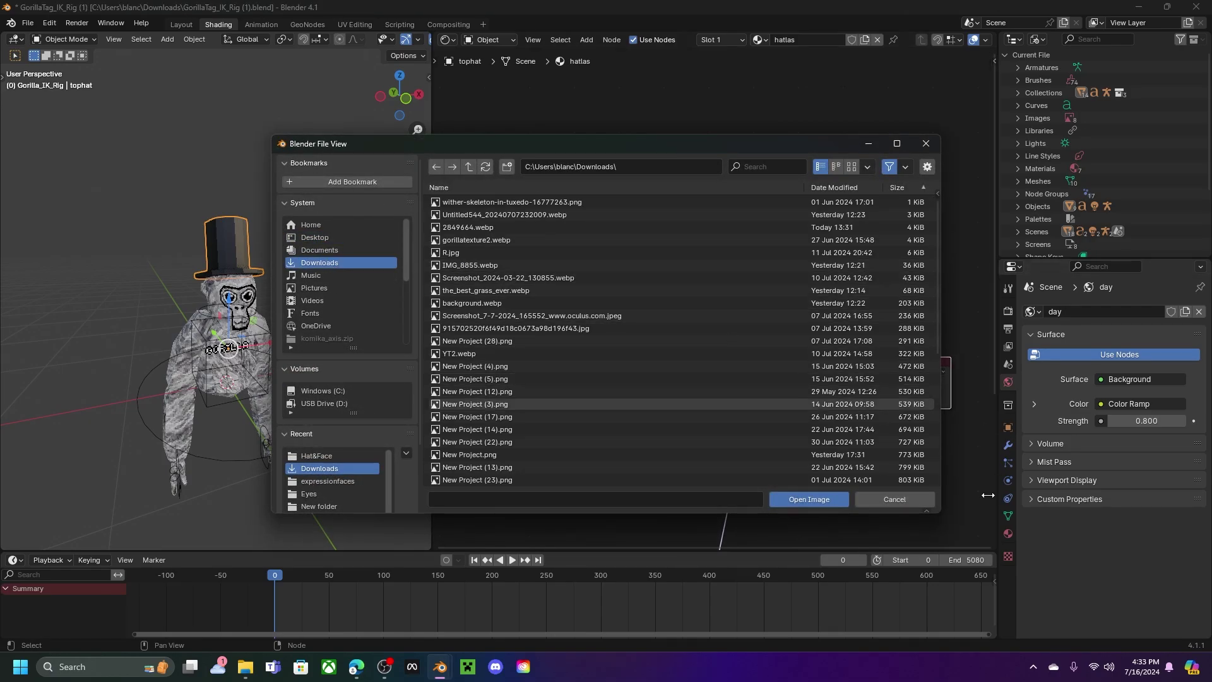
pyautogui.click(314, 237)
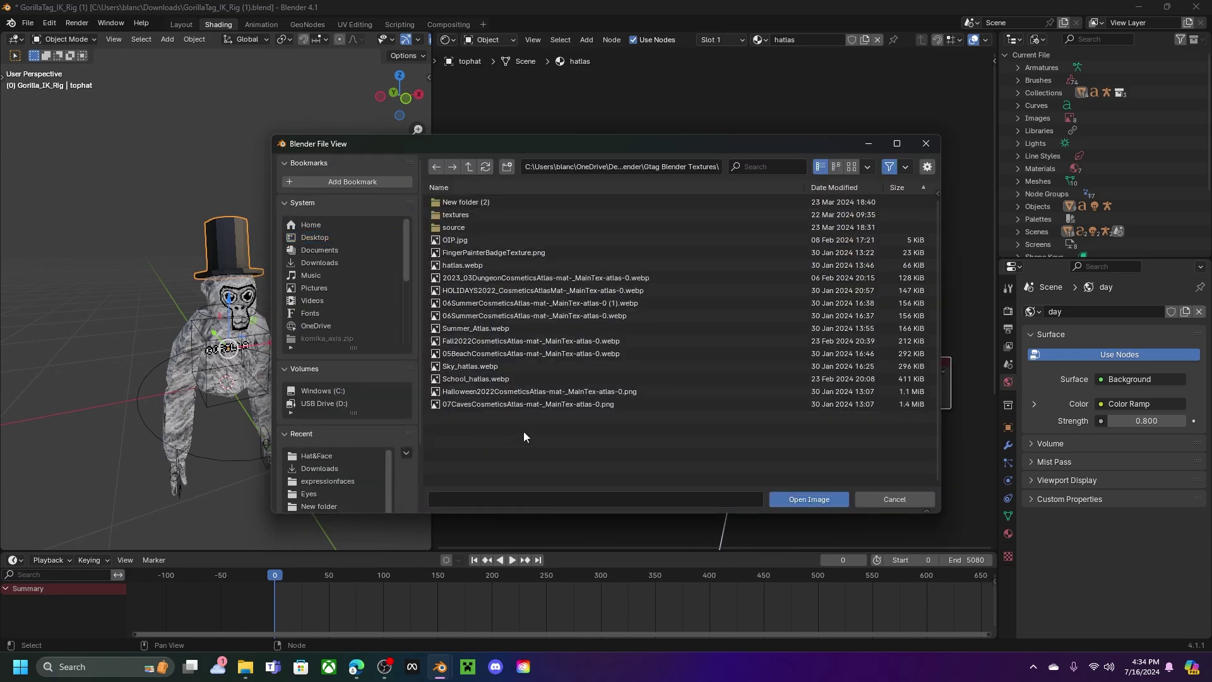
pyautogui.doubleClick(475, 265)
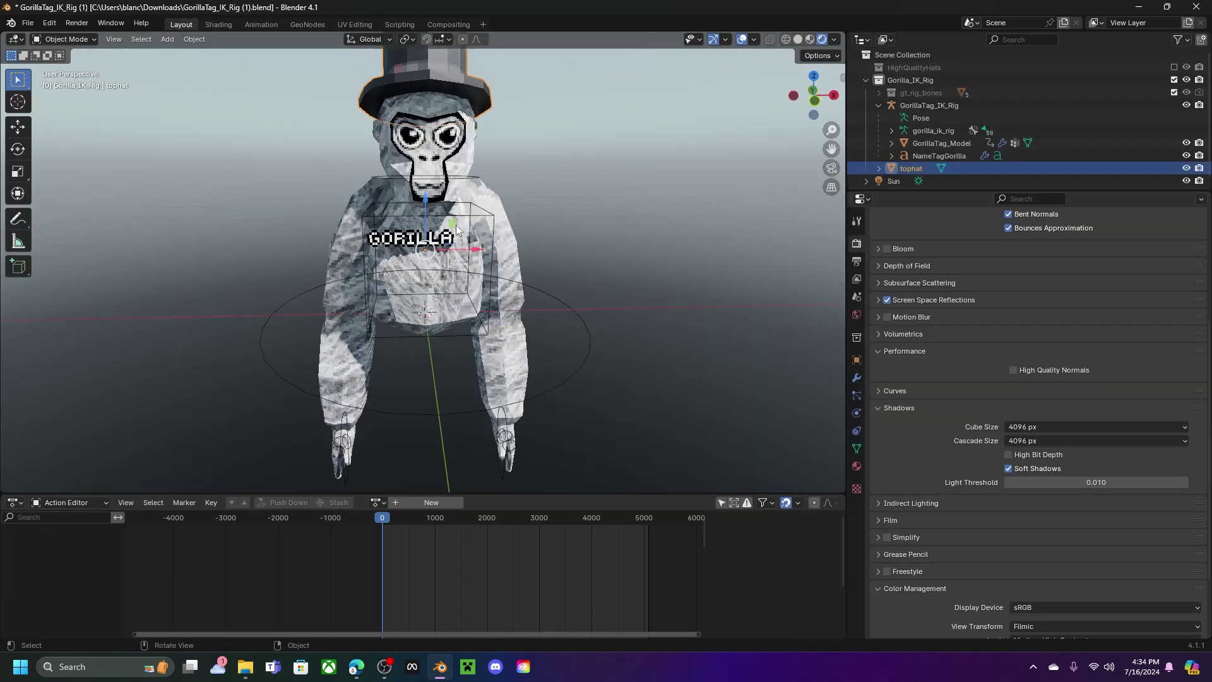
# Enter Edit Mode on the top hat in the Layout workspace and select the faces of the band above the brim.
pyautogui.scroll(2, 442, 265)
pyautogui.scroll(-2, 442, 265)
pyautogui.scroll(3, 442, 265)
pyautogui.moveTo(477, 461); pyautogui.dragTo(415, 253, button='middle')
pyautogui.press('Tab')
pyautogui.scroll(2, 385, 190)
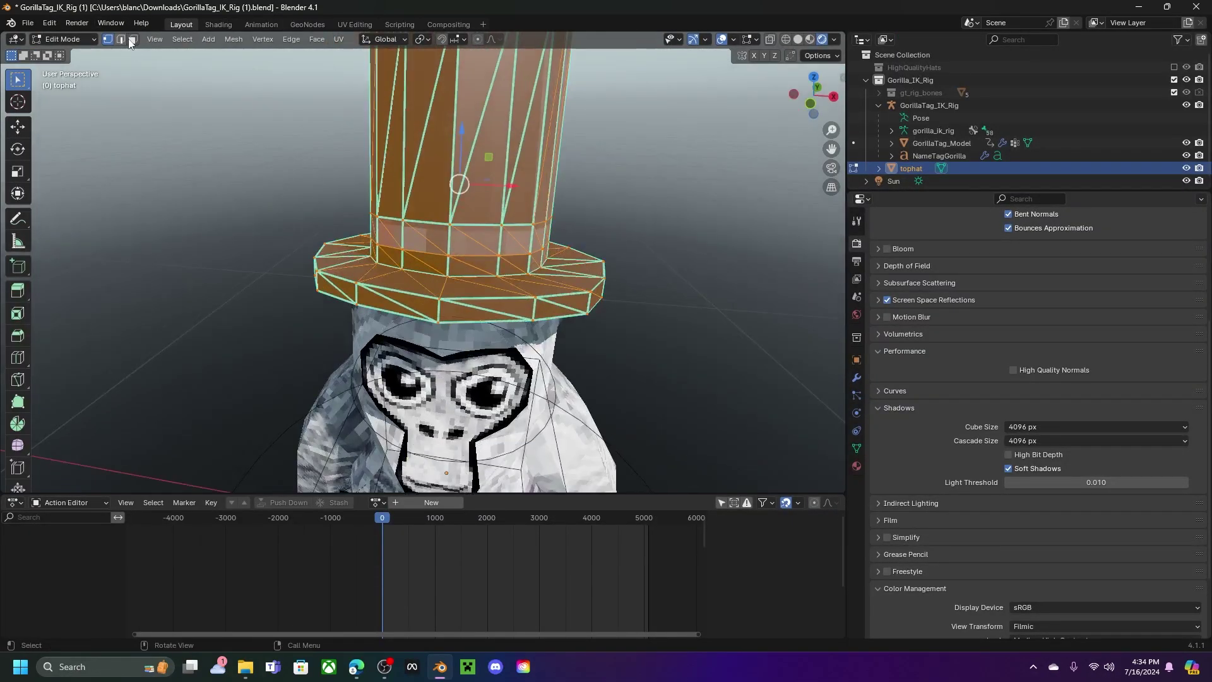
pyautogui.click(131, 42)
pyautogui.scroll(6, 447, 212)
pyautogui.click(424, 210)
pyautogui.keyDown('shift'); pyautogui.click(465, 167); pyautogui.keyUp('shift')
pyautogui.moveTo(544, 197); pyautogui.dragTo(561, 252, button='middle')
pyautogui.scroll(-6, 560, 252)
pyautogui.moveTo(650, 271); pyautogui.dragTo(581, 259, button='middle')
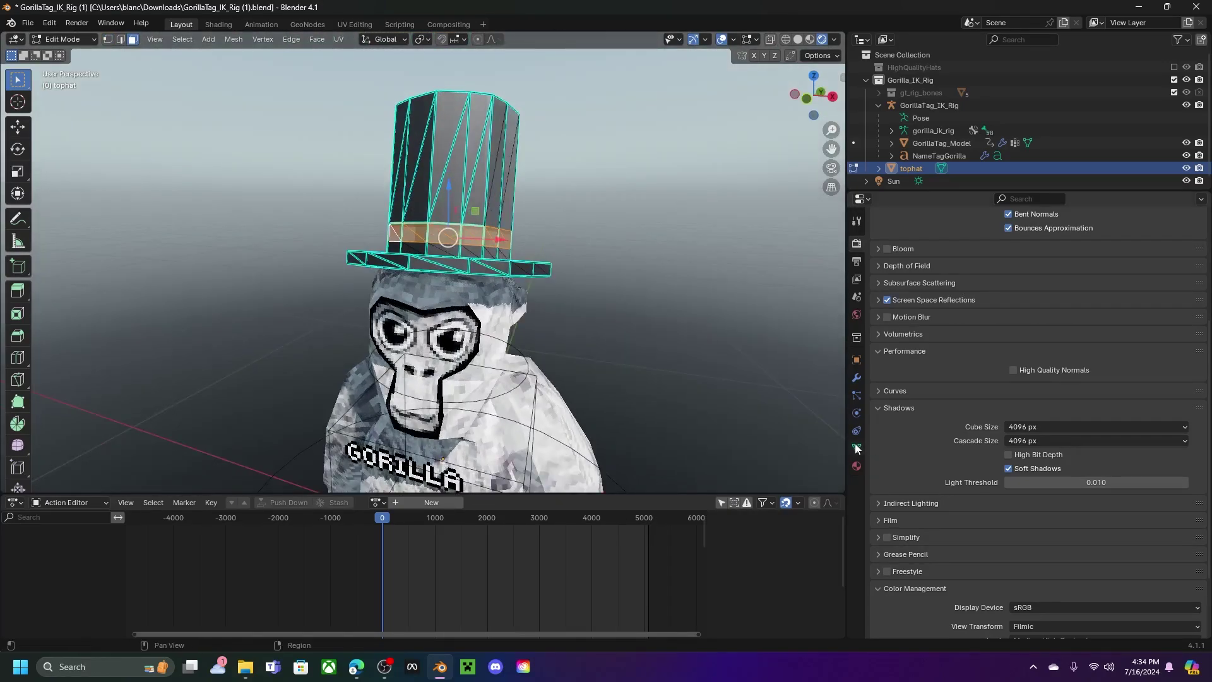
# Add a second material slot with a new material and assign it to the selected band faces.
pyautogui.click(858, 468)
pyautogui.scroll(5, 1064, 300)
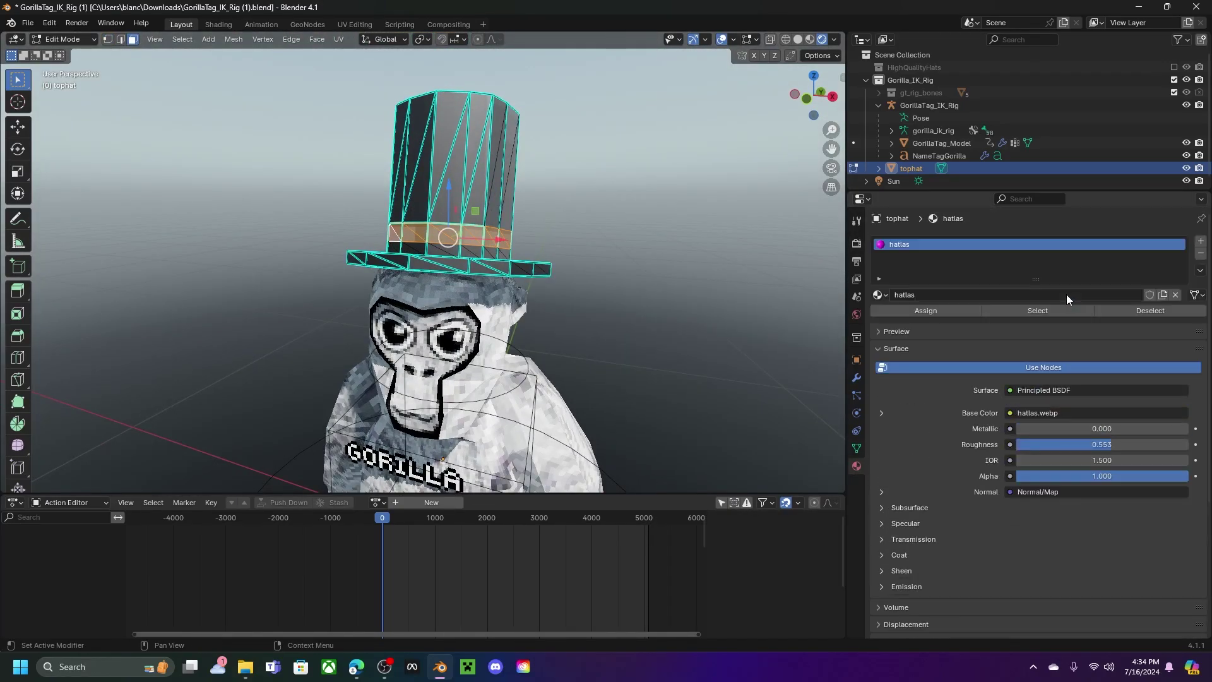
pyautogui.click(1201, 241)
pyautogui.click(1016, 320)
pyautogui.click(960, 333)
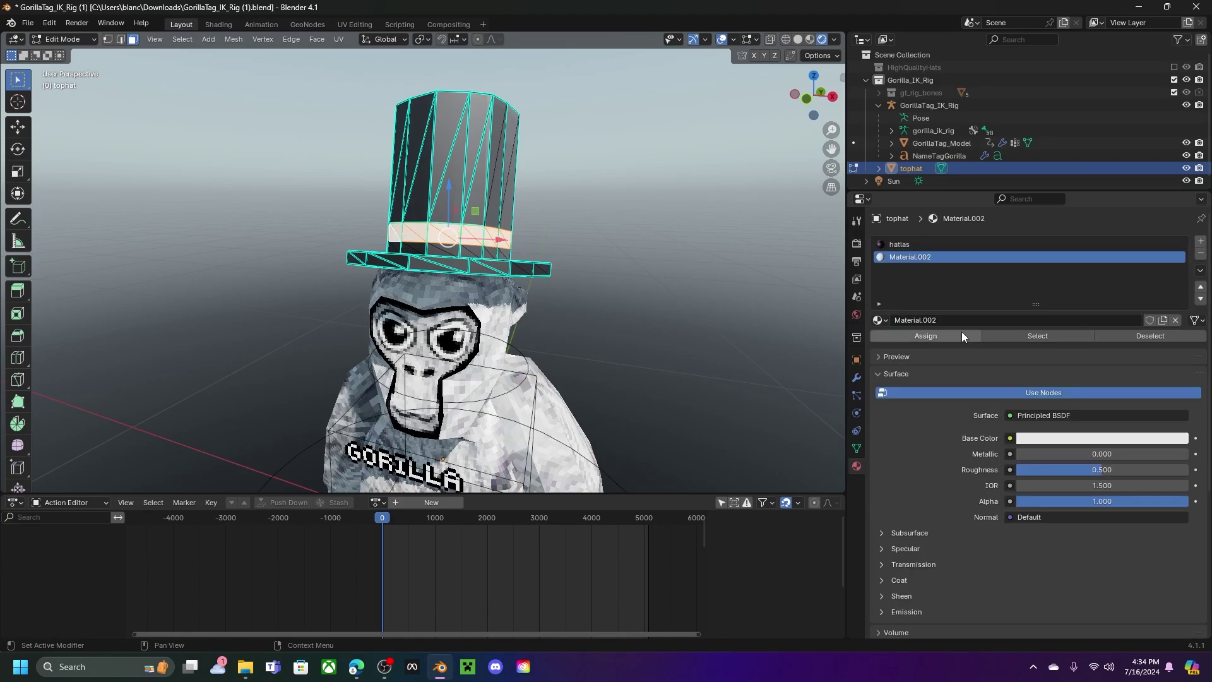
# Change the band material's surface to Emission with strength 10 and return to Object Mode with the hat deselected.
pyautogui.click(1039, 415)
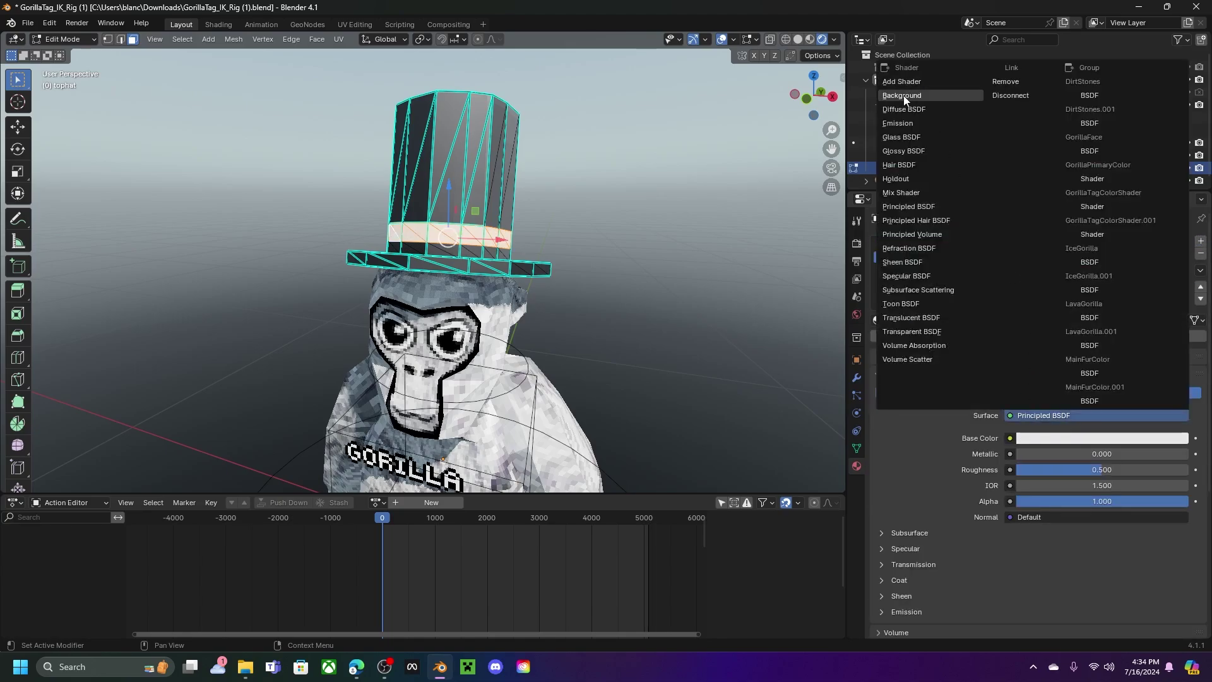
pyautogui.click(899, 123)
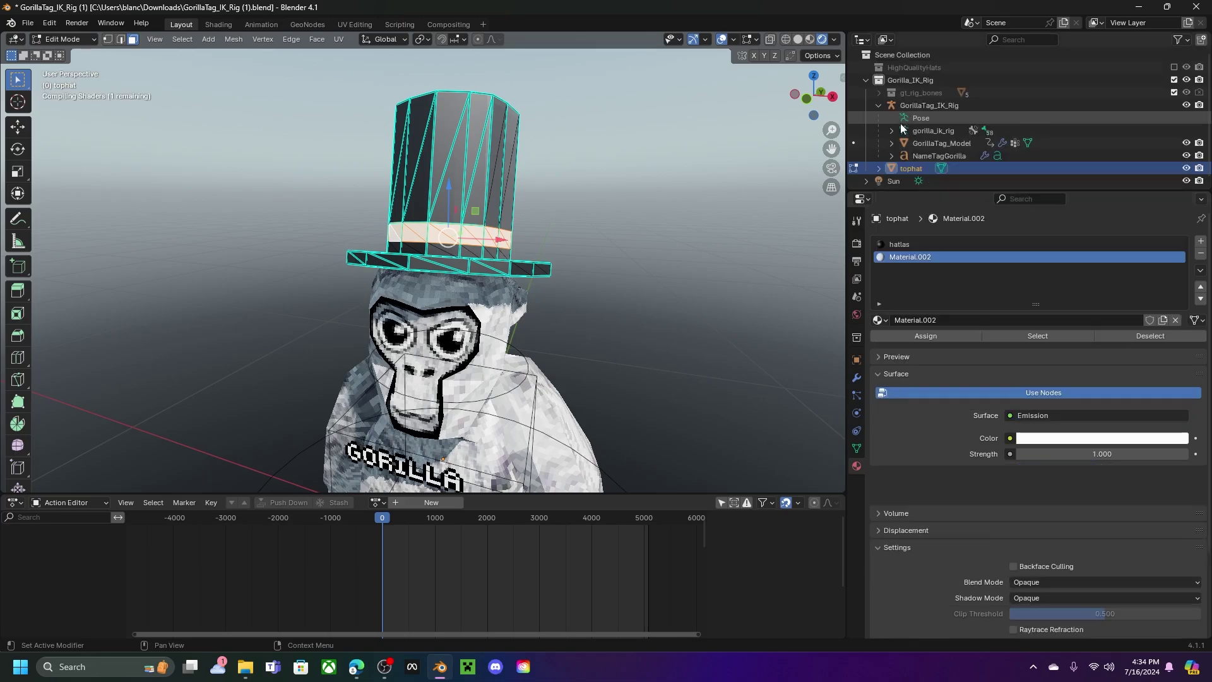
pyautogui.click(1096, 453)
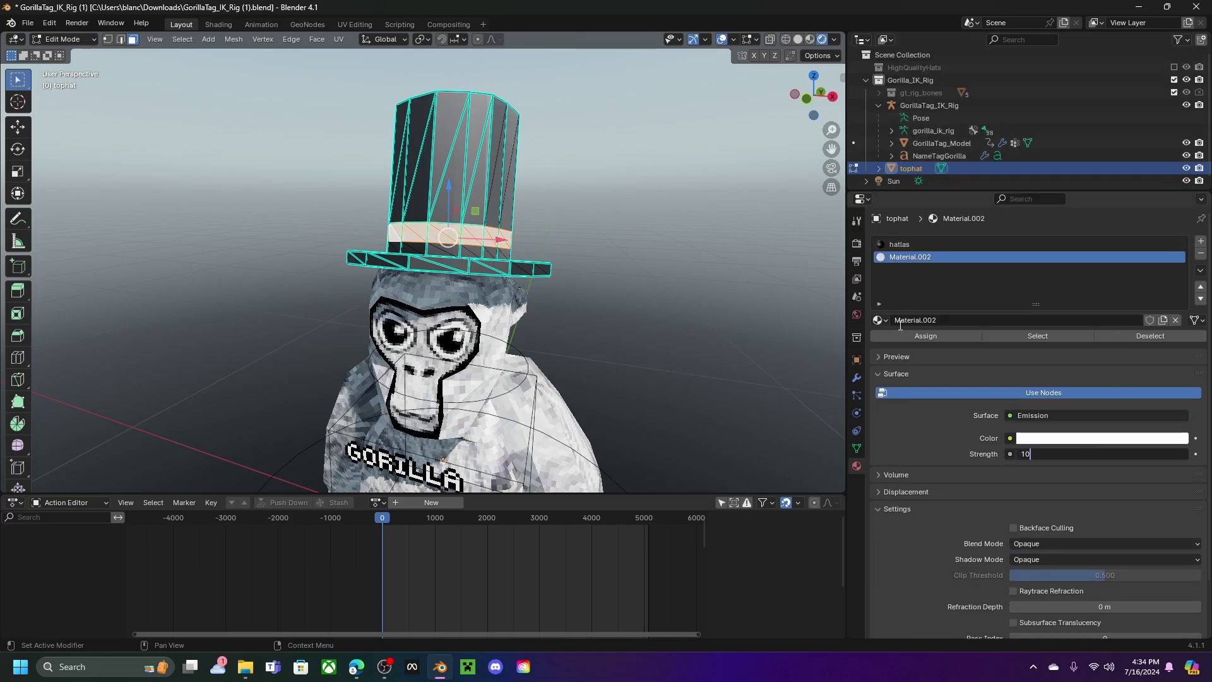
pyautogui.write('10')
pyautogui.press('Return')
pyautogui.click(71, 41)
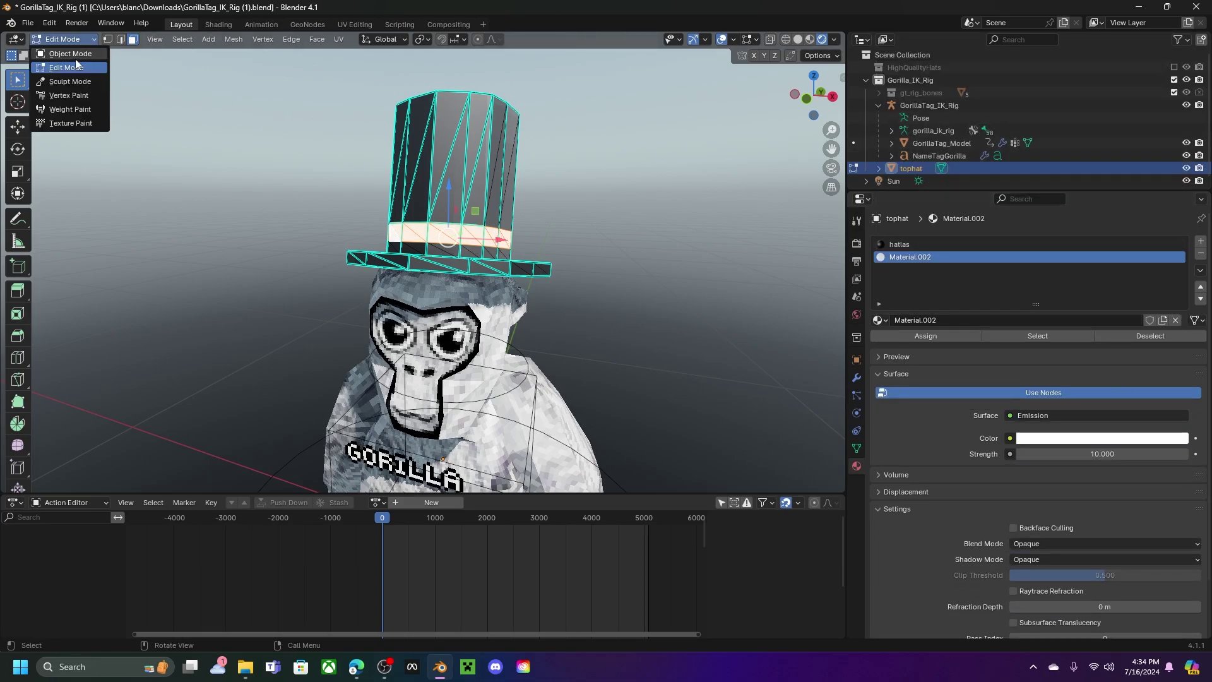
pyautogui.click(74, 55)
pyautogui.click(265, 108)
pyautogui.moveTo(373, 123); pyautogui.dragTo(505, 138, button='middle')
pyautogui.scroll(-7, 486, 199)
pyautogui.moveTo(537, 208); pyautogui.dragTo(474, 211, button='middle')
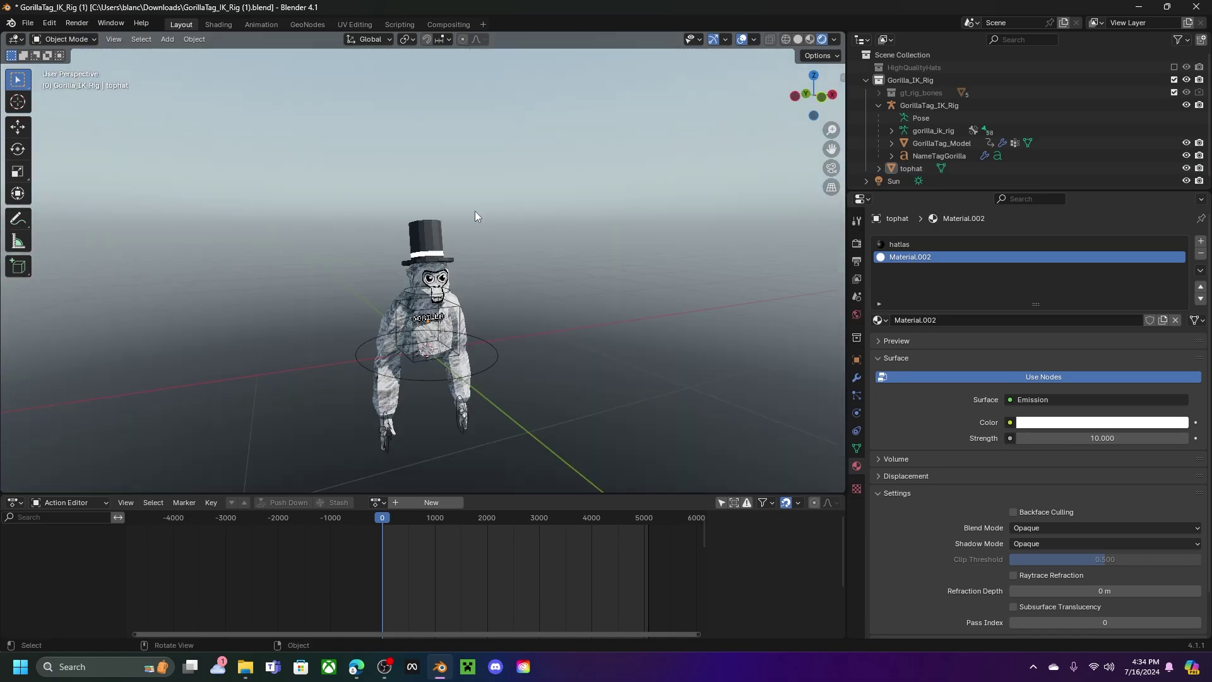
# Select the top hat and the rig, enter Pose Mode and parent the hat to the head bone with the Bone option.
pyautogui.click(427, 237)
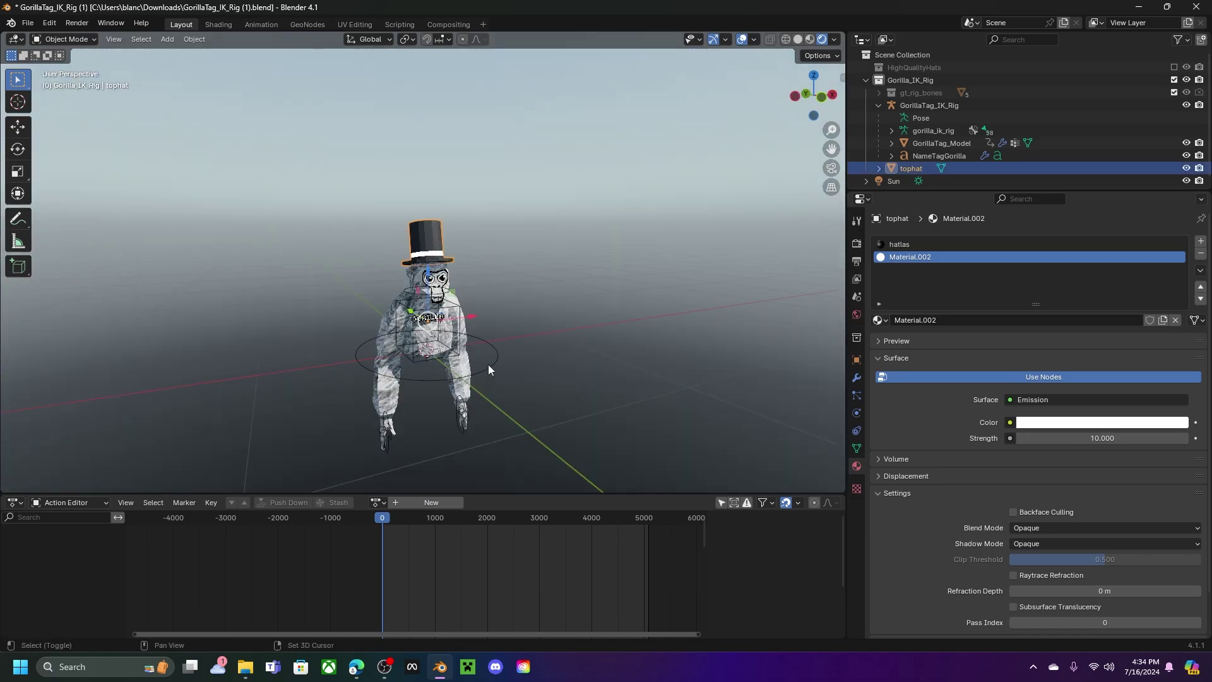
pyautogui.click(487, 365)
pyautogui.click(83, 44)
pyautogui.click(63, 81)
pyautogui.click(400, 271)
pyautogui.hotkey('ctrl', 'p')
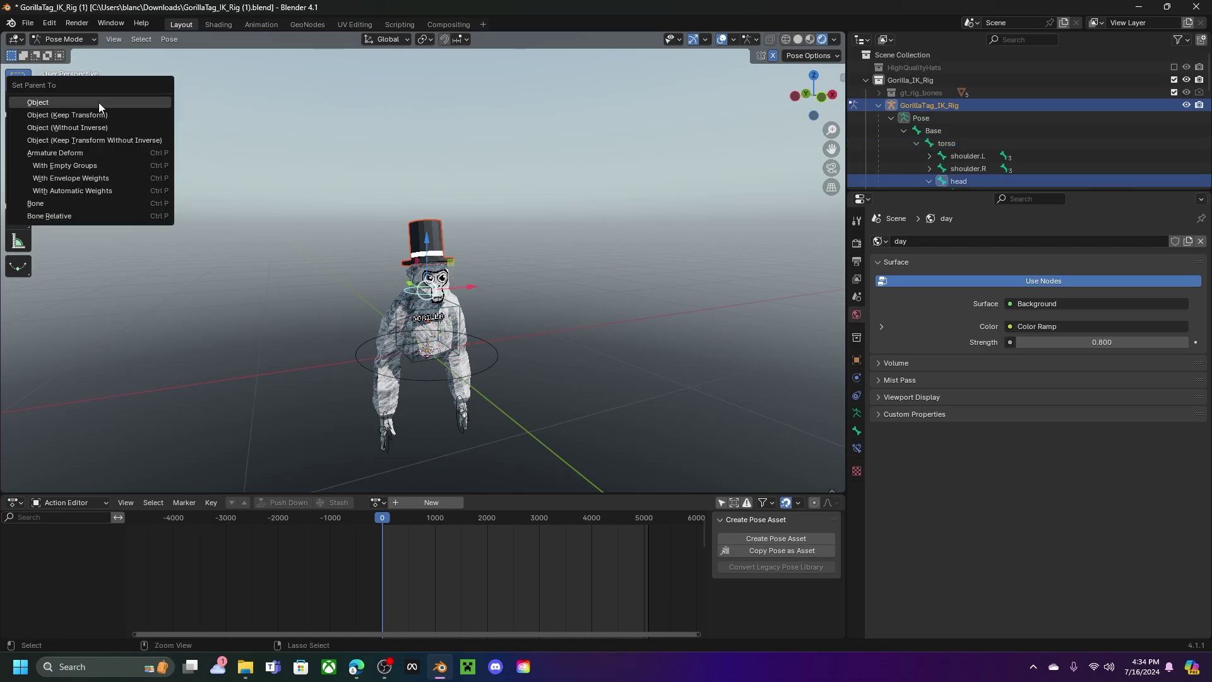
pyautogui.click(63, 197)
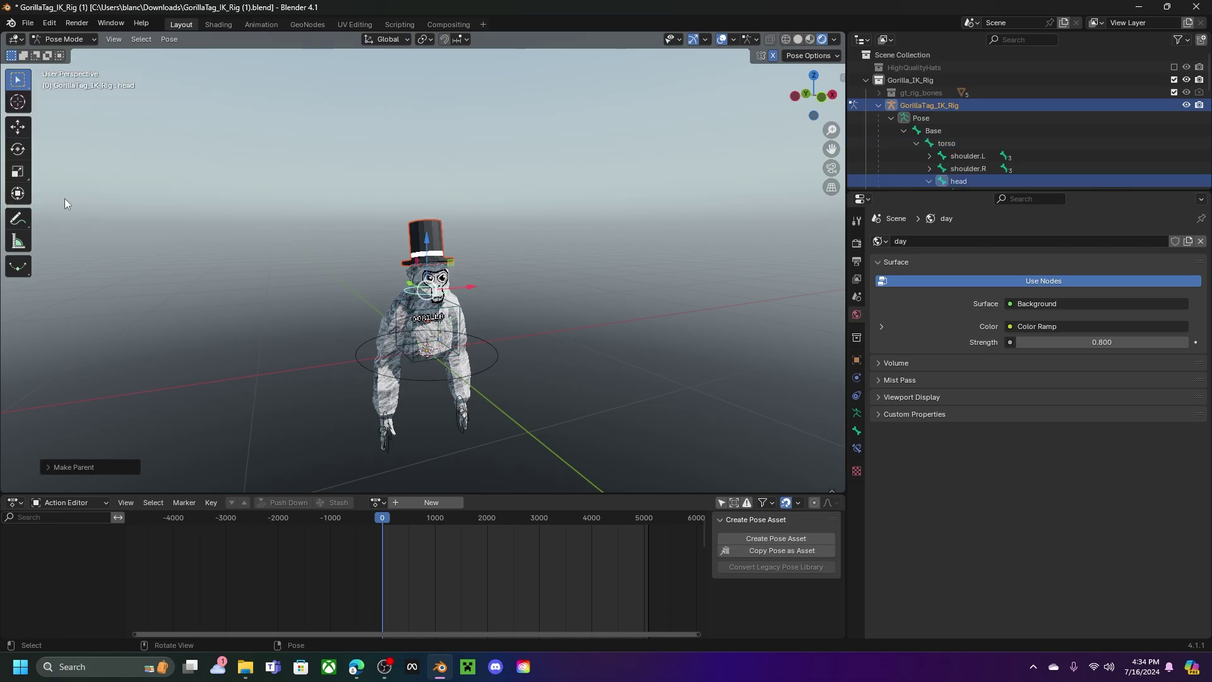
# Return the rig to Object Mode with everything deselected and inspect the parented top hat from the side.
pyautogui.click(56, 40)
pyautogui.click(59, 55)
pyautogui.click(390, 138)
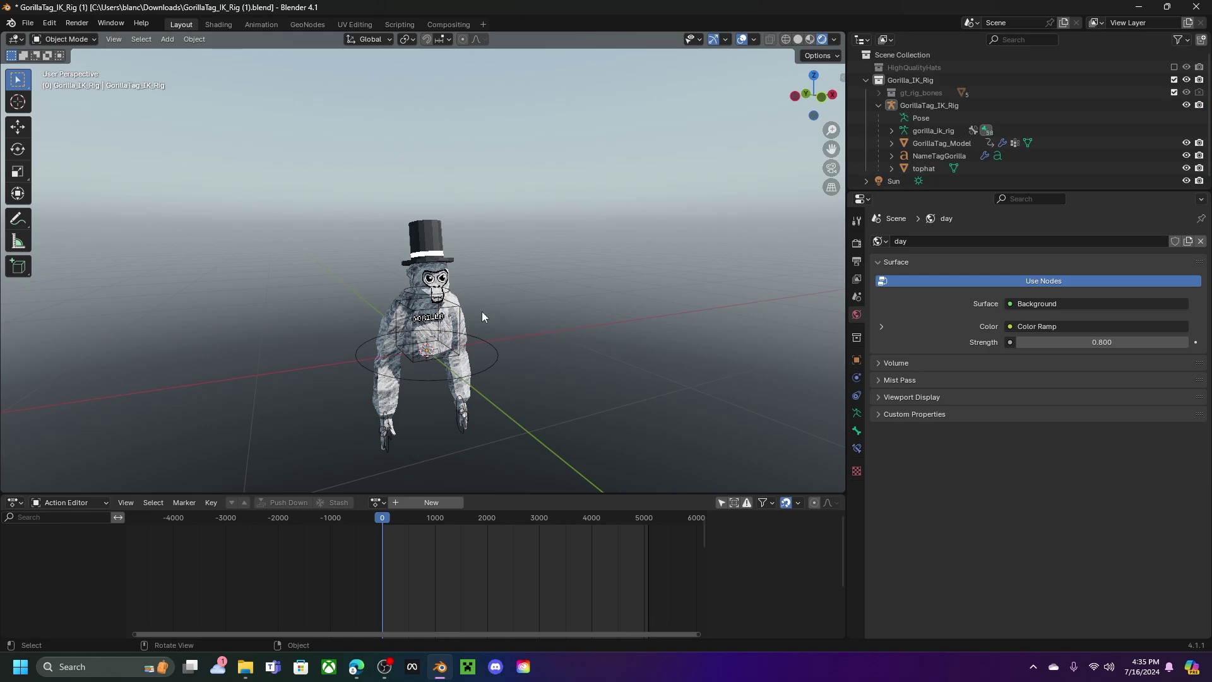
pyautogui.moveTo(551, 347); pyautogui.dragTo(506, 360, button='middle')
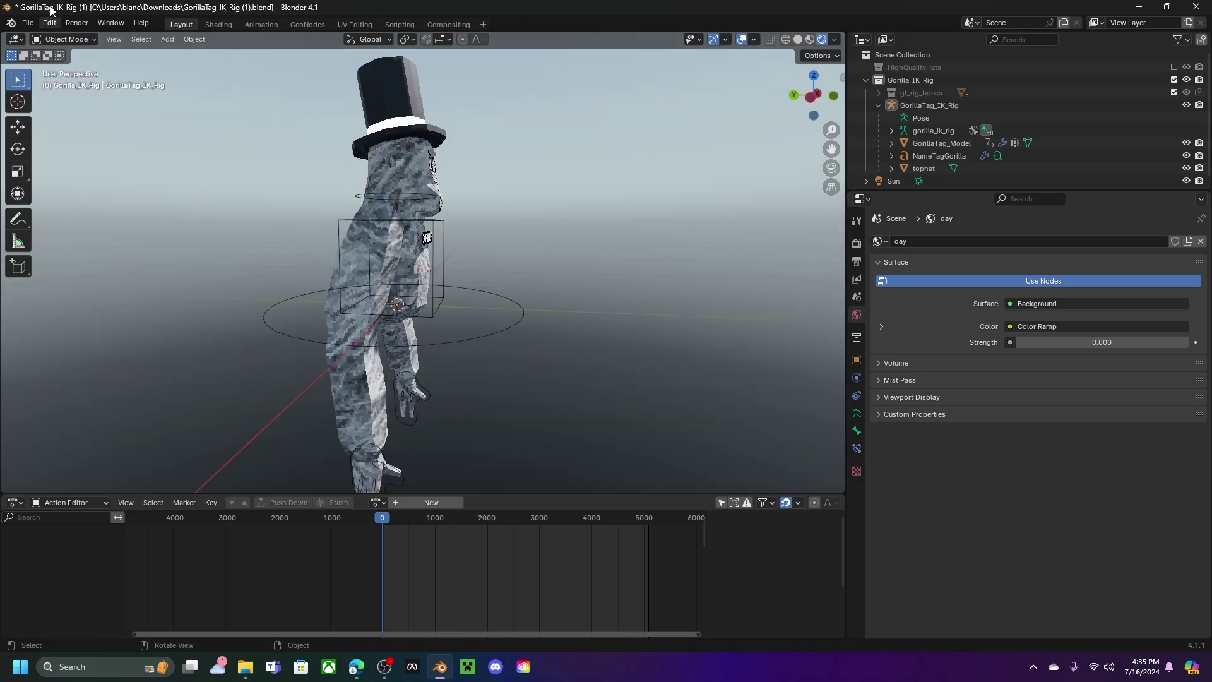
# Import CAMPING BACKPACK.fbx from the Desktop's Cosmetics\Badges folder, filtering the files by "camp".
pyautogui.click(28, 23)
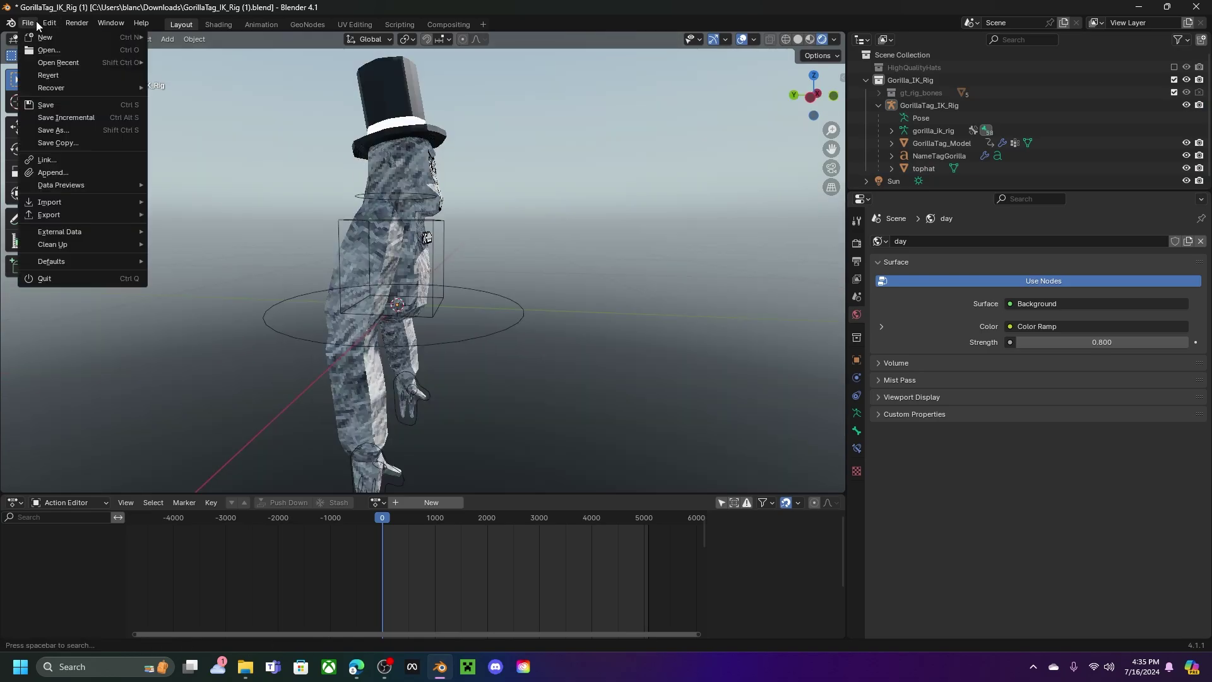
pyautogui.click(49, 23)
pyautogui.click(27, 23)
pyautogui.moveTo(84, 201)
pyautogui.click(167, 327)
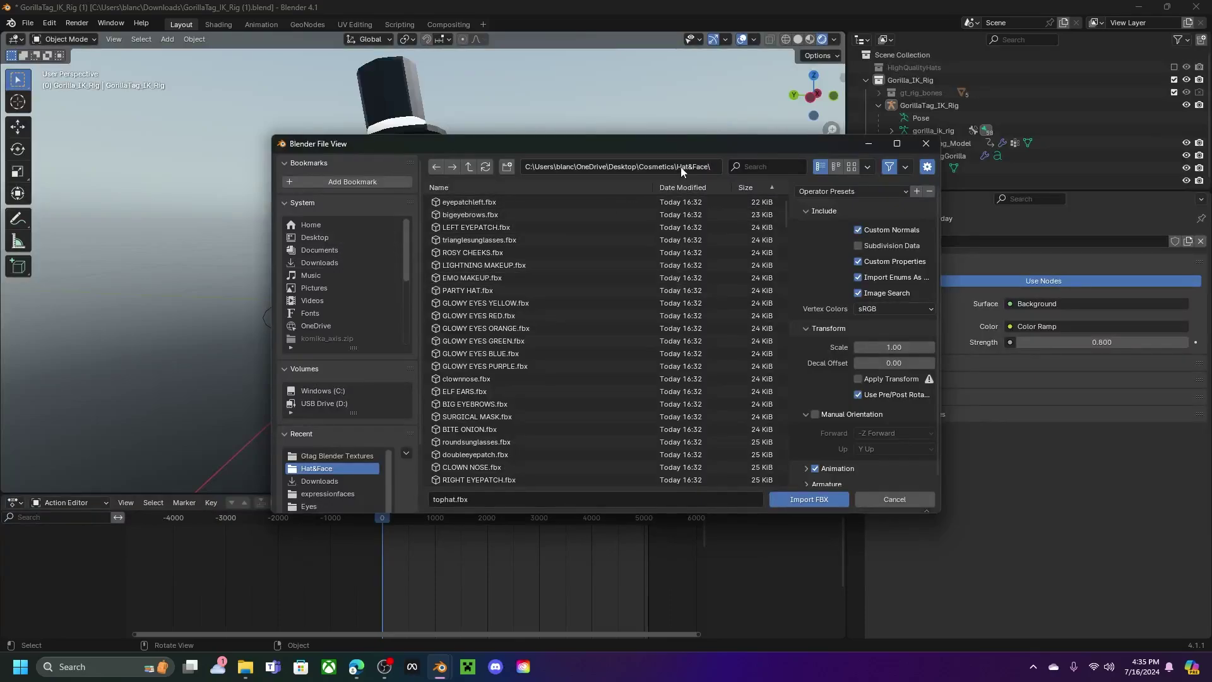
pyautogui.click(362, 236)
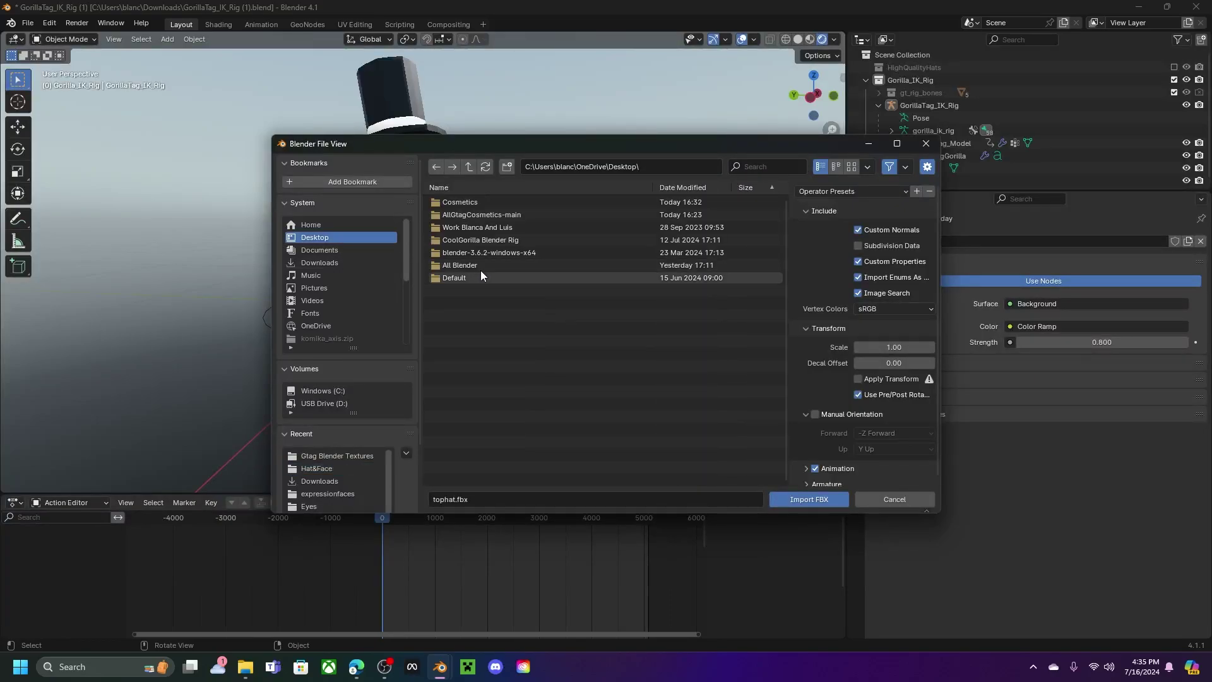
pyautogui.doubleClick(485, 198)
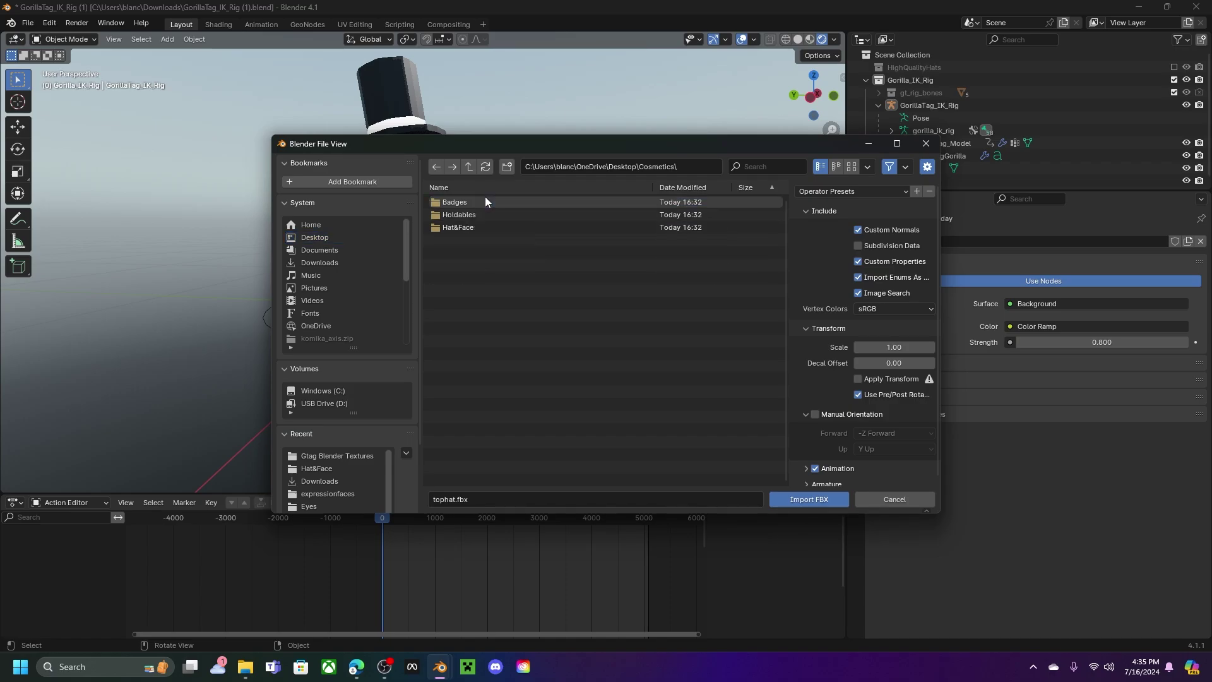
pyautogui.doubleClick(492, 202)
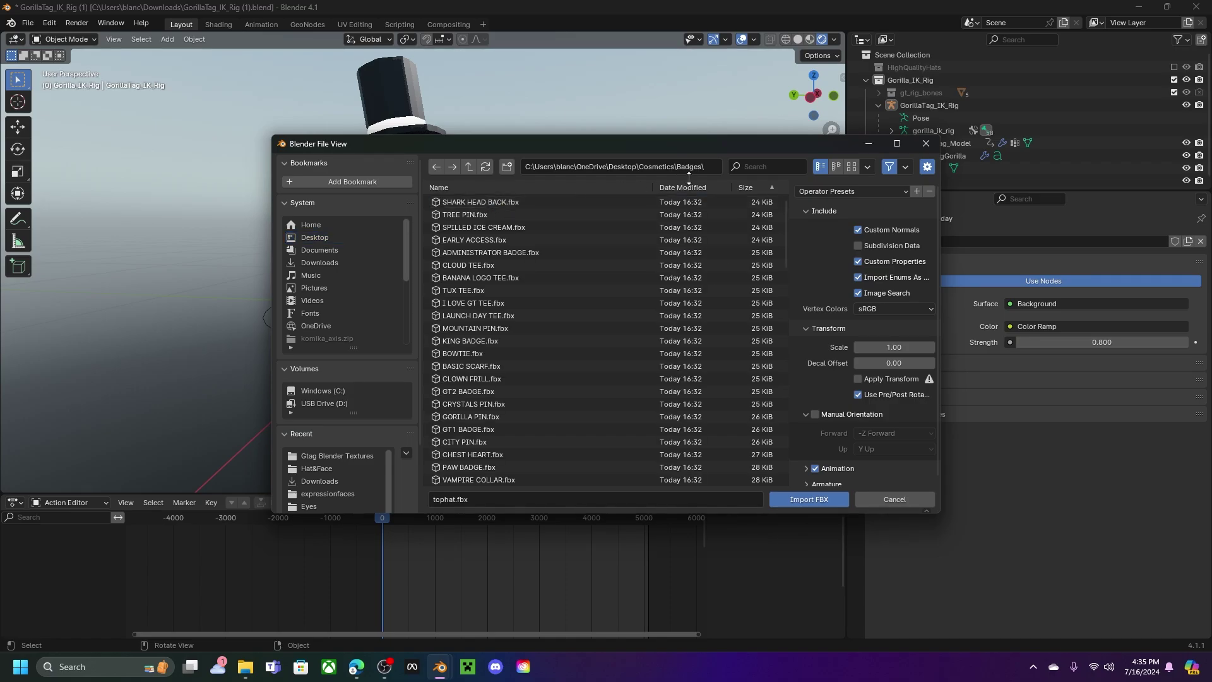
pyautogui.write('camp')
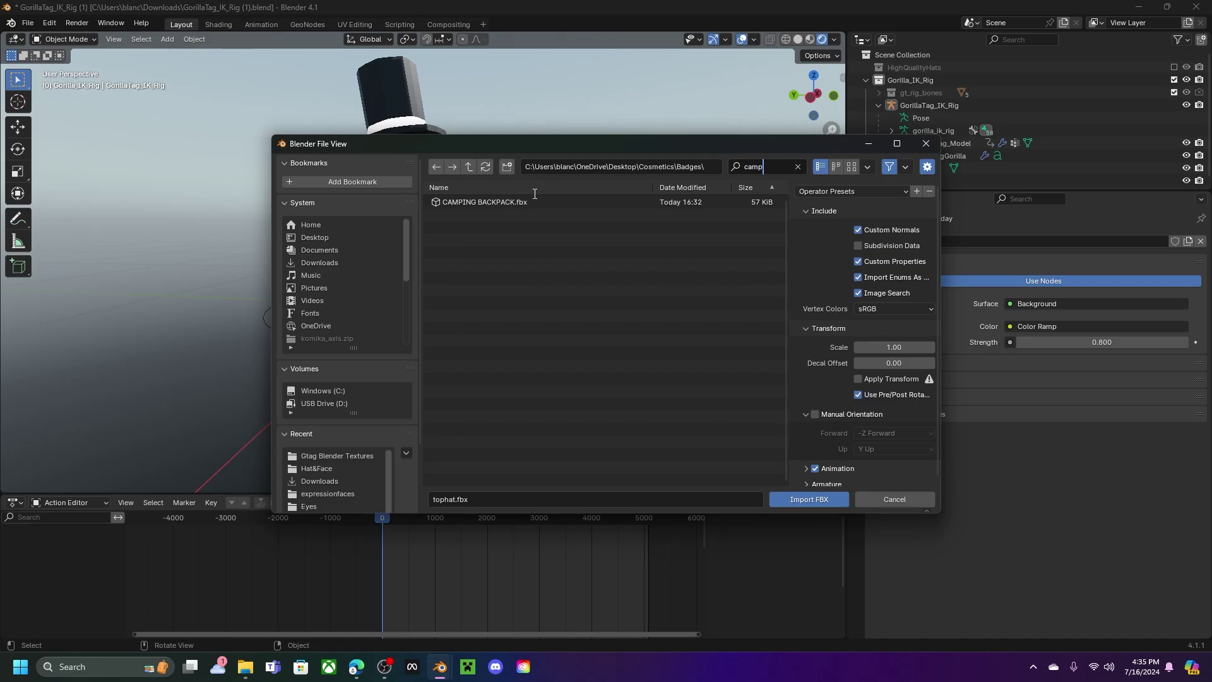
pyautogui.doubleClick(535, 201)
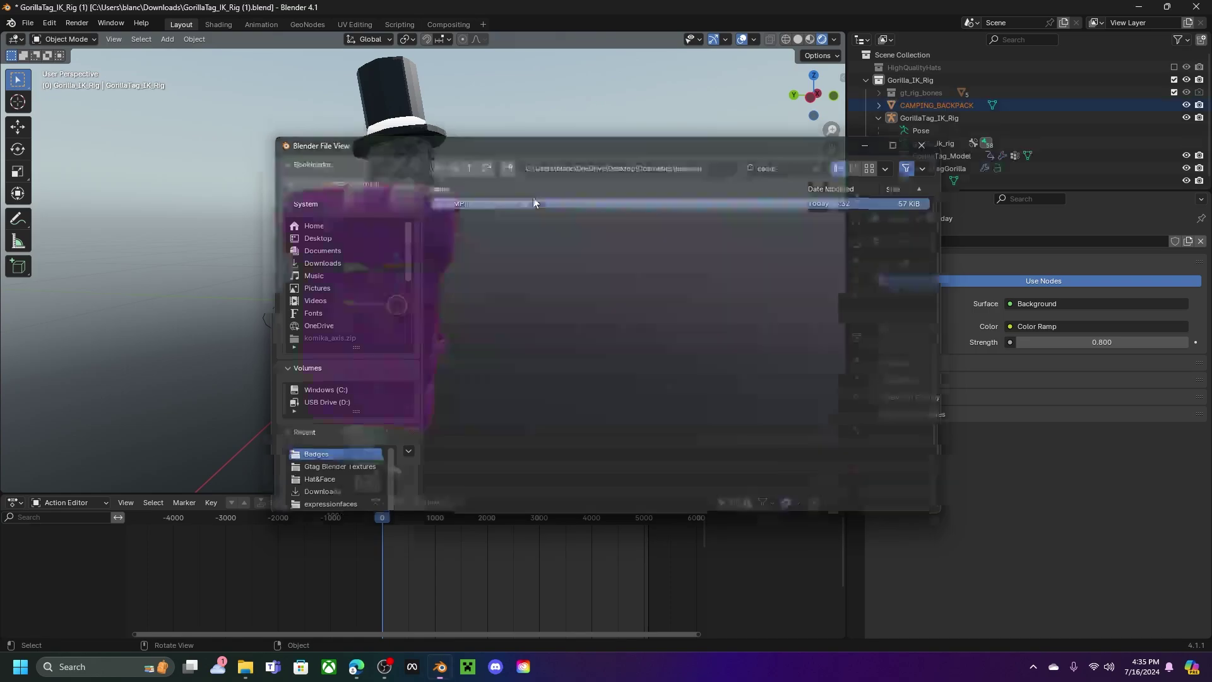
# Rotate the camping backpack -90° about the global Z axis.
pyautogui.click(18, 152)
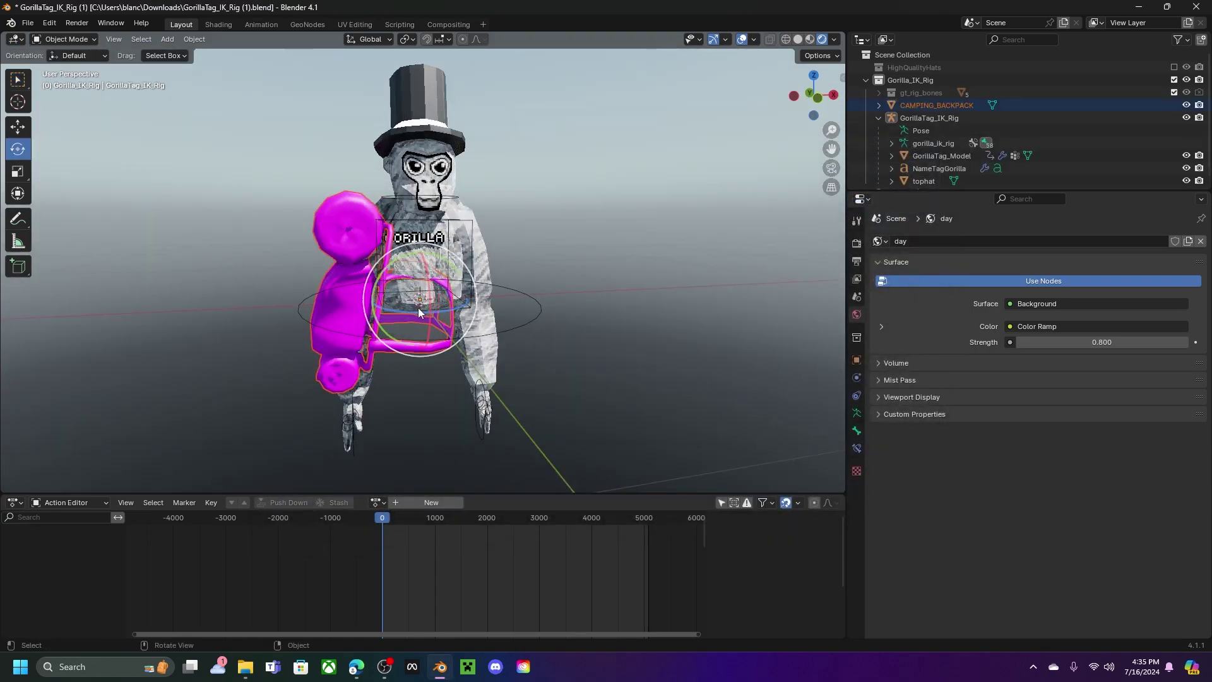
pyautogui.moveTo(381, 308); pyautogui.dragTo(353, 344)
pyautogui.click(82, 482)
pyautogui.click(151, 423)
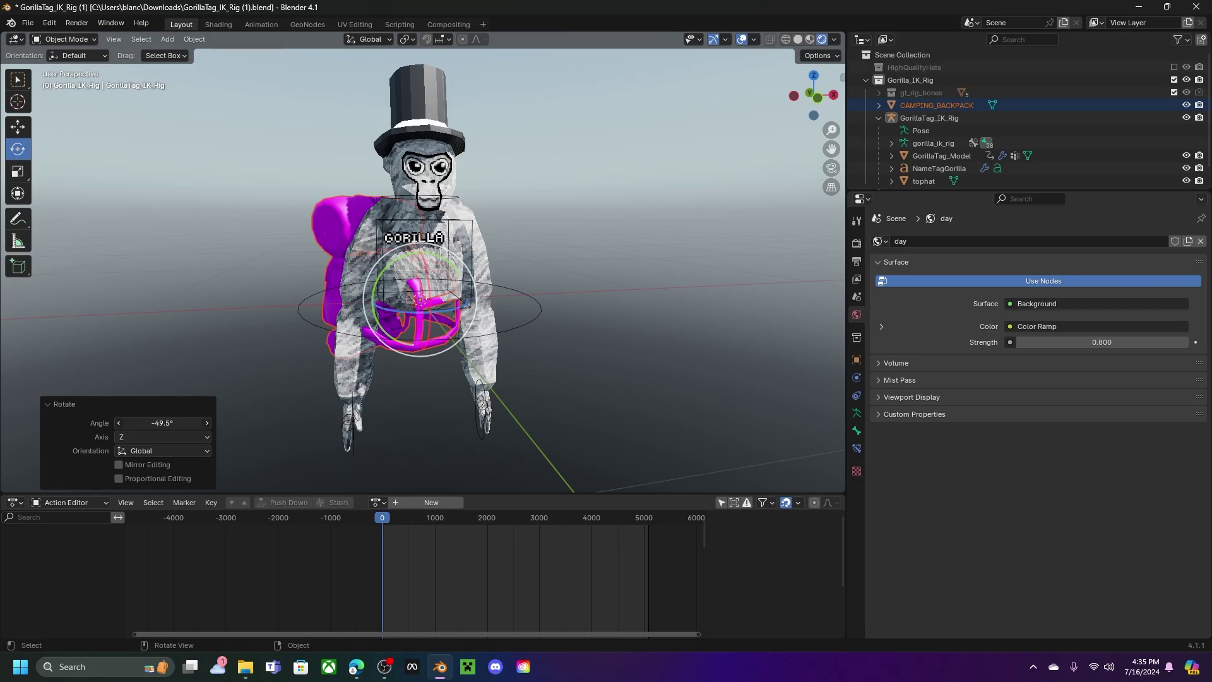
pyautogui.press('BackSpace')
pyautogui.write('-90')
pyautogui.press('Return')
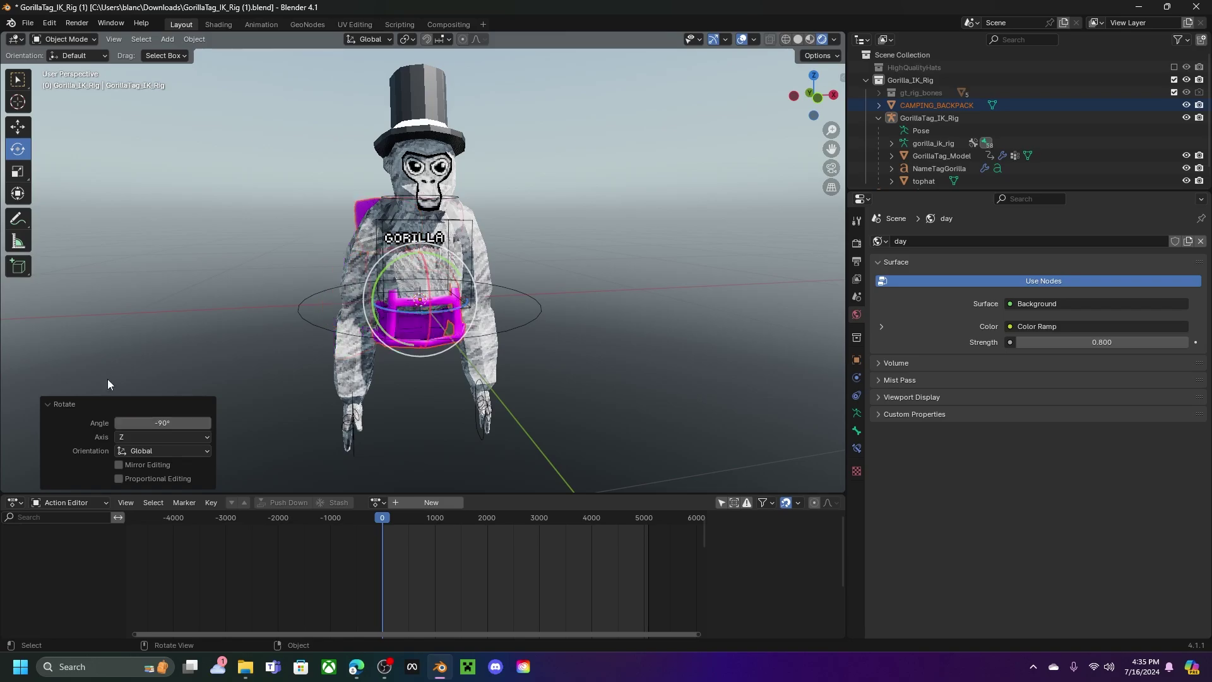
# Apply Shade Flat to the camping backpack and raise it about 0.2 m along Z on the gorilla's back.
pyautogui.moveTo(484, 189); pyautogui.dragTo(540, 187, button='middle')
pyautogui.rightClick(477, 290)
pyautogui.press('Escape')
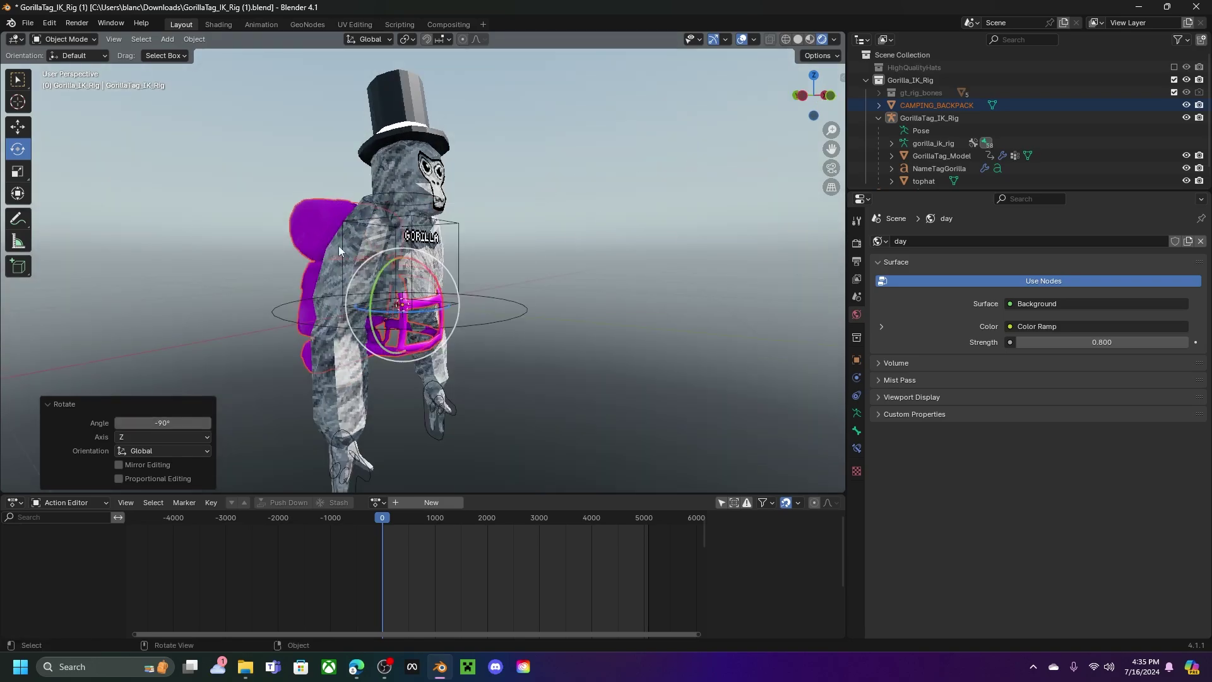
pyautogui.click(305, 233)
pyautogui.rightClick(530, 313)
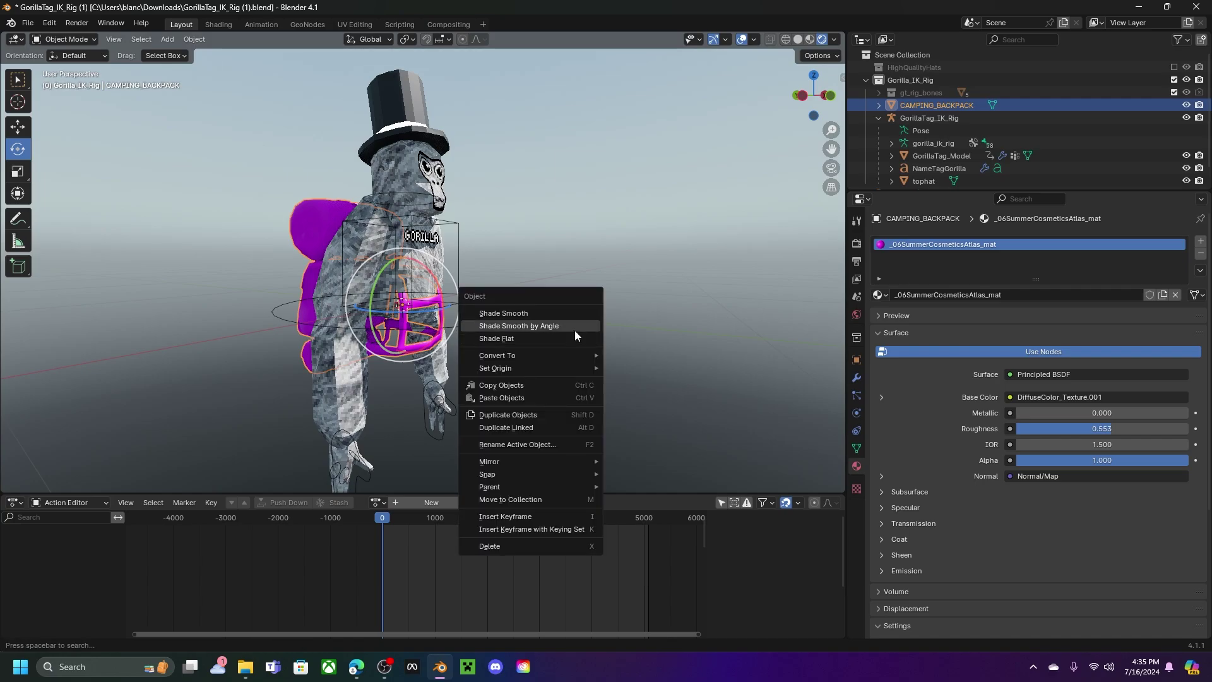
pyautogui.click(569, 338)
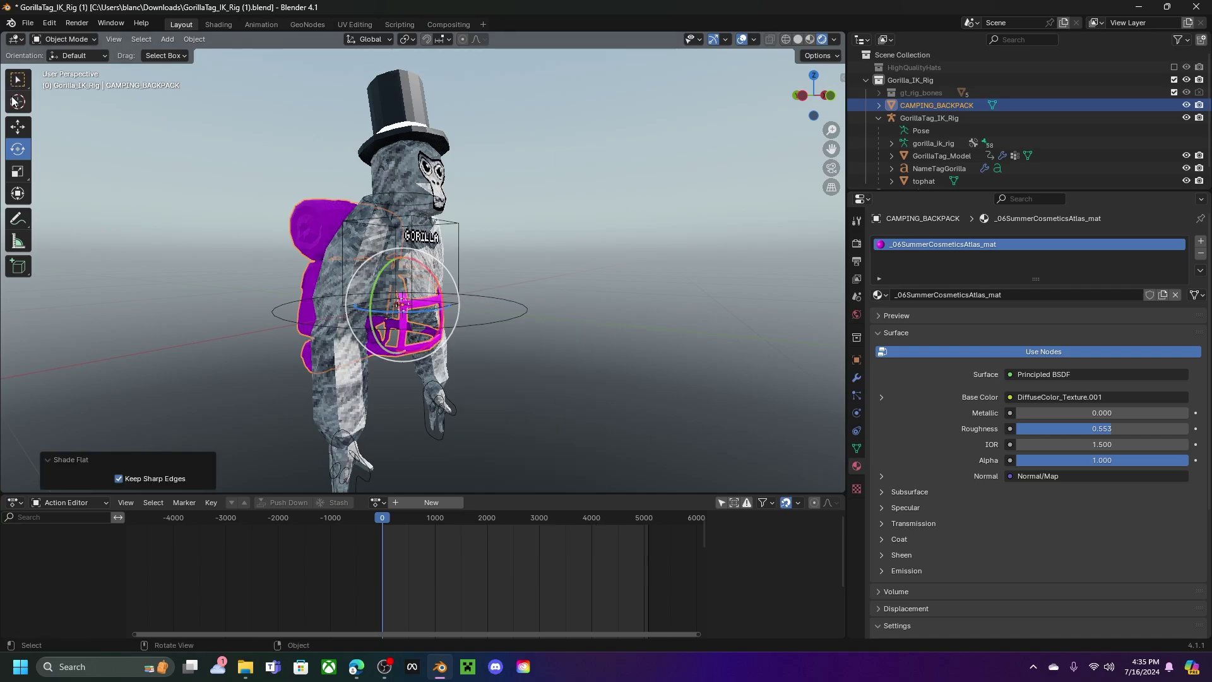
pyautogui.click(18, 126)
pyautogui.moveTo(404, 259); pyautogui.dragTo(404, 222)
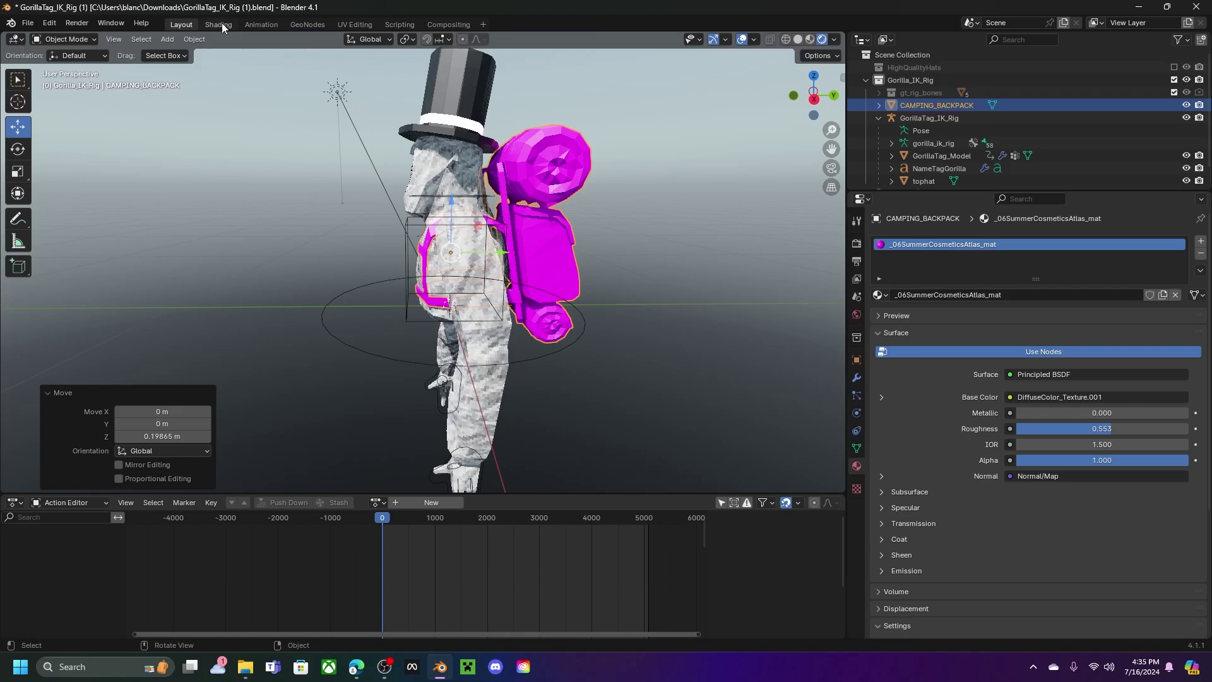
# In the Shading workspace, unlink the backpack's base colour image and browse the Desktop for the summer cosmetics atlas texture.
pyautogui.click(222, 26)
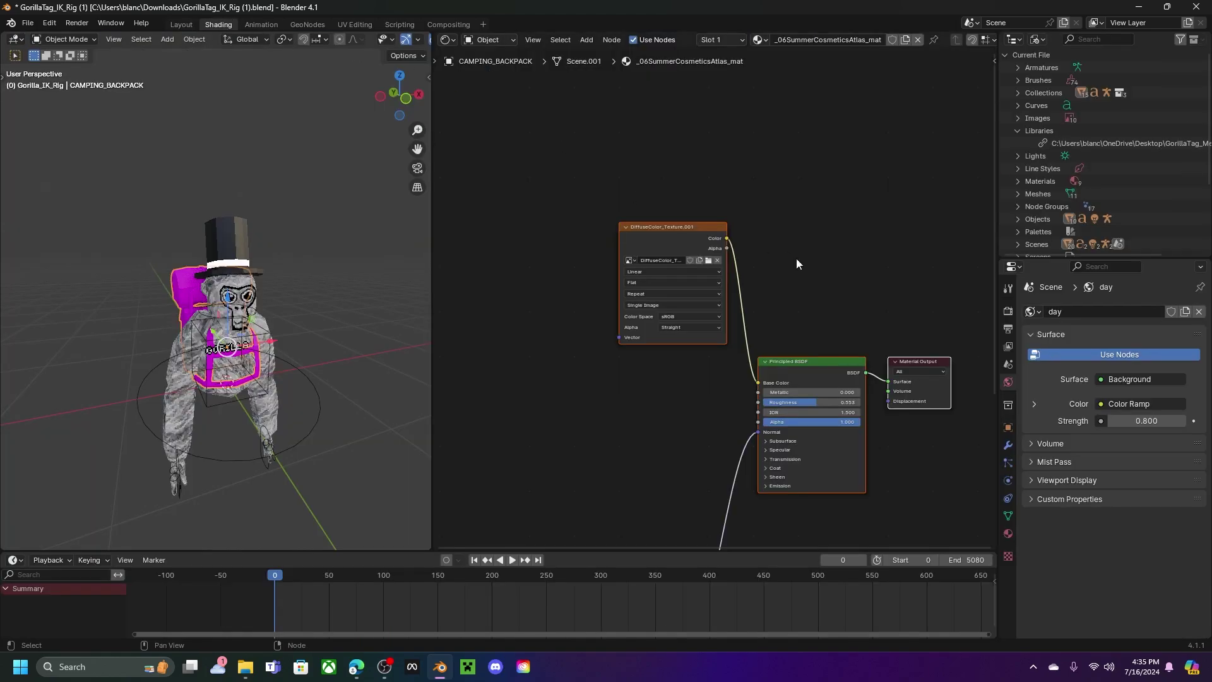
pyautogui.click(717, 261)
pyautogui.click(715, 259)
pyautogui.click(303, 240)
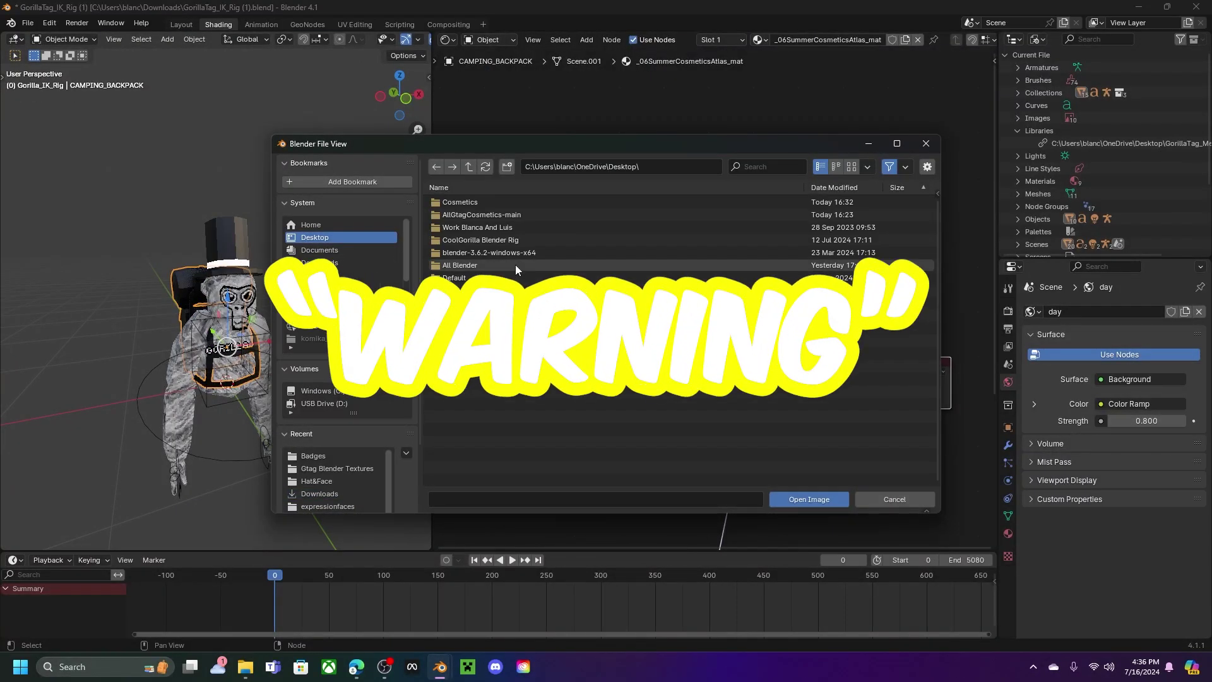
# Switch to Discord in the browser and look over the seasonal texture atlases in the hat-textures channel.
pyautogui.click(356, 666)
pyautogui.click(23, 196)
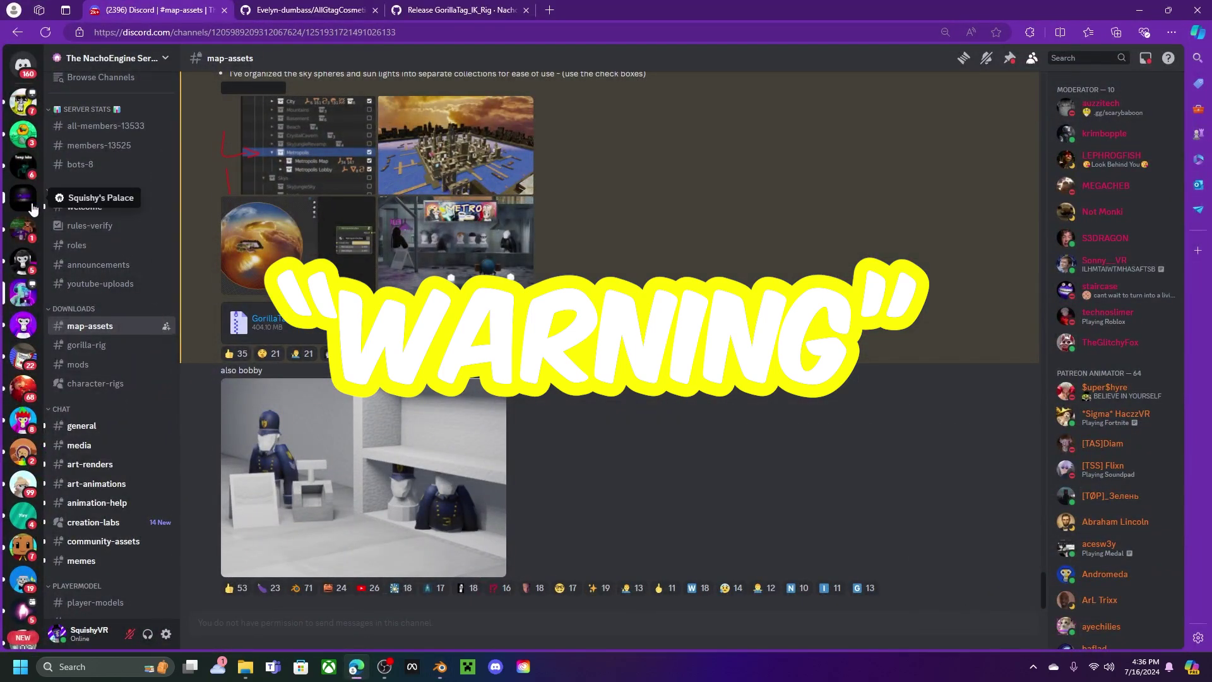
pyautogui.scroll(2, 466, 271)
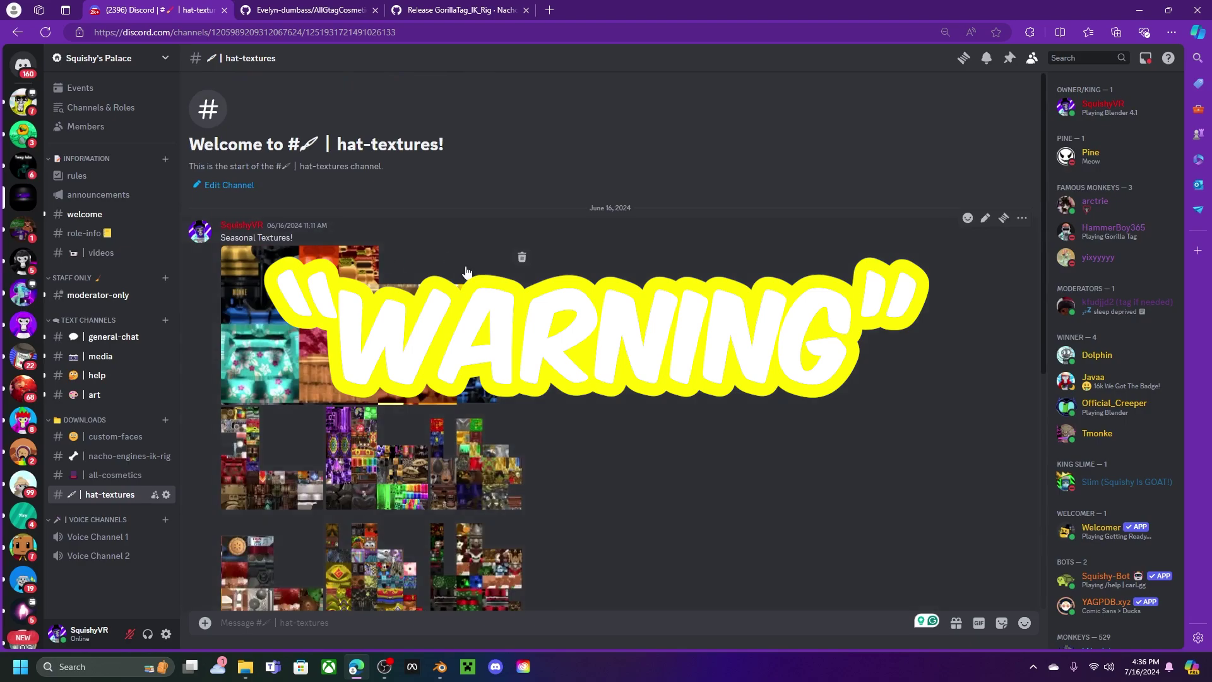
pyautogui.scroll(-5, 375, 404)
# Switch back to Blender, select the backpack and the rig, and parent the backpack to the torso bone in Pose Mode with the Bone option.
pyautogui.hotkey('alt', 'Tab')
pyautogui.moveTo(526, 352); pyautogui.dragTo(564, 291, button='middle')
pyautogui.click(509, 172)
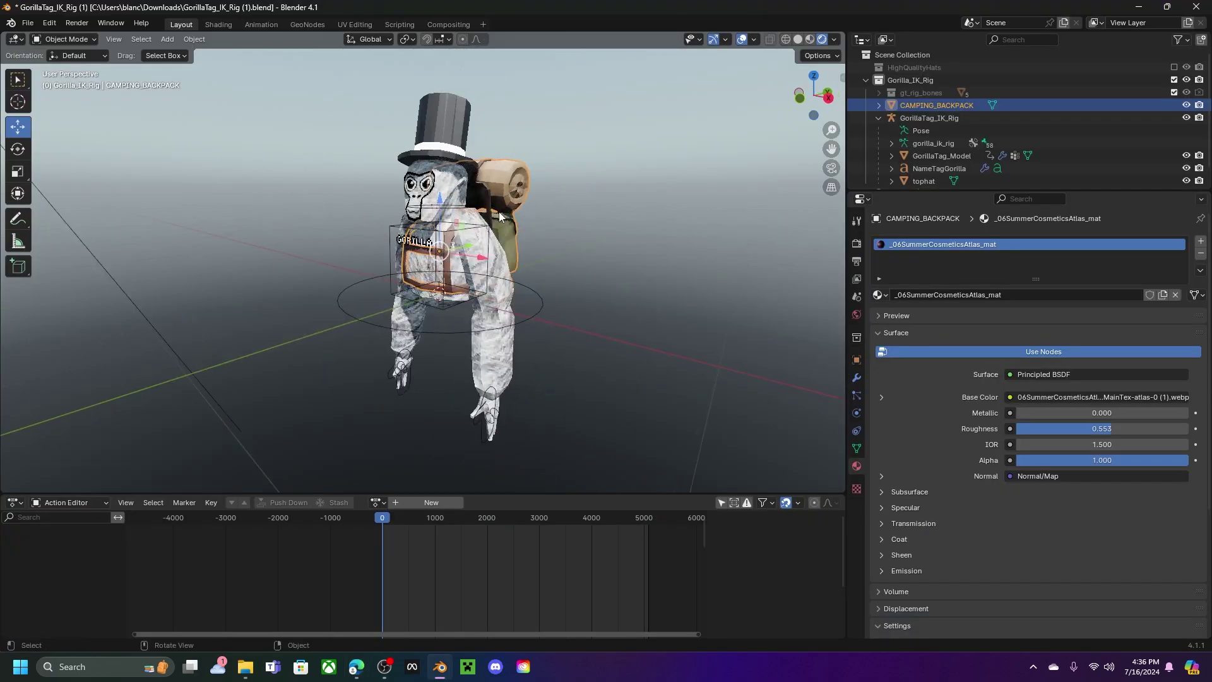
pyautogui.keyDown('shift'); pyautogui.click(437, 333); pyautogui.keyUp('shift')
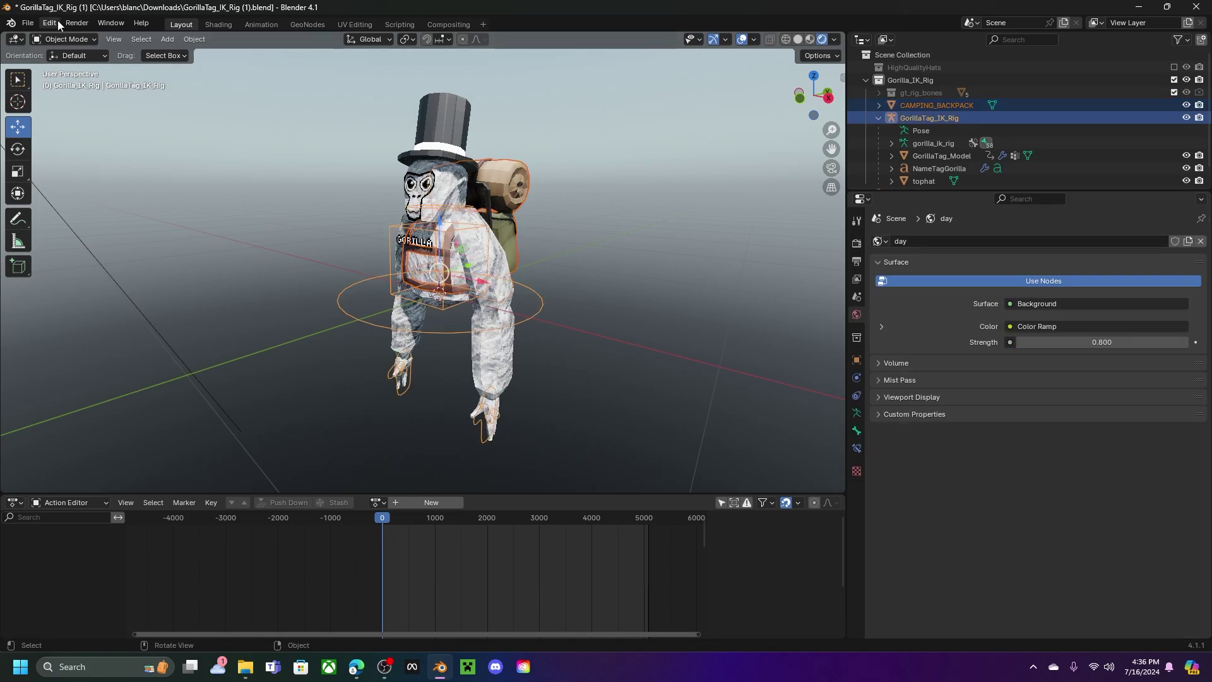
pyautogui.click(81, 43)
pyautogui.click(76, 77)
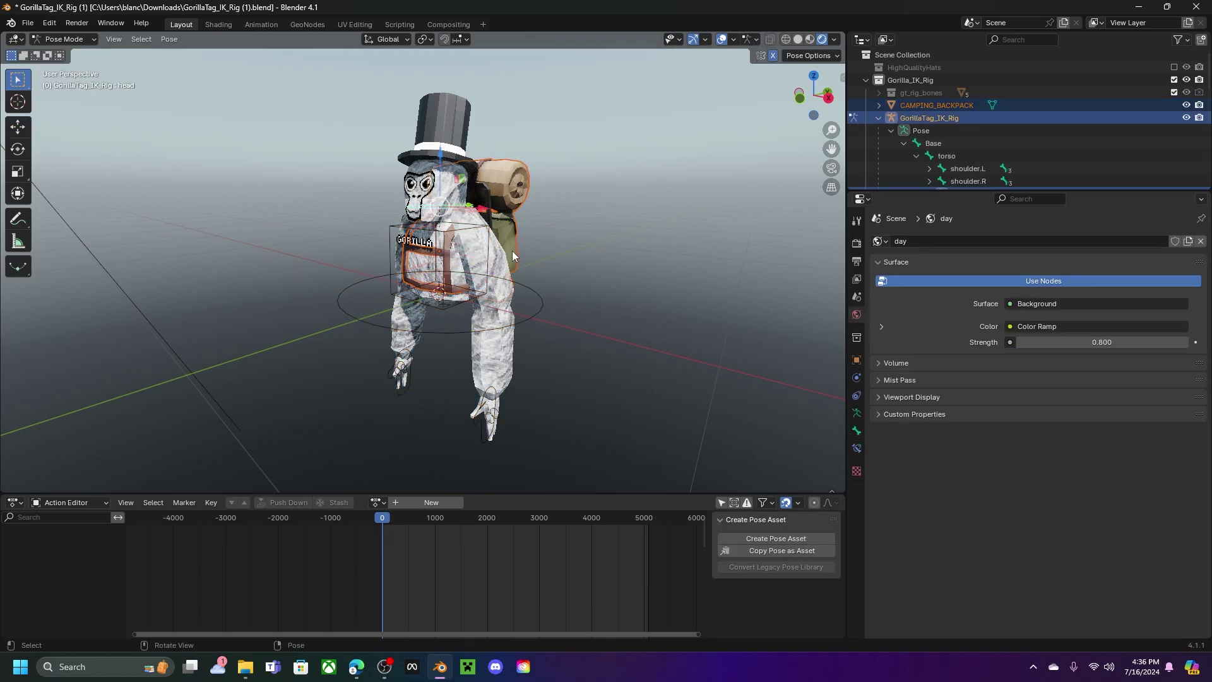
pyautogui.click(483, 259)
pyautogui.hotkey('ctrl', 'p')
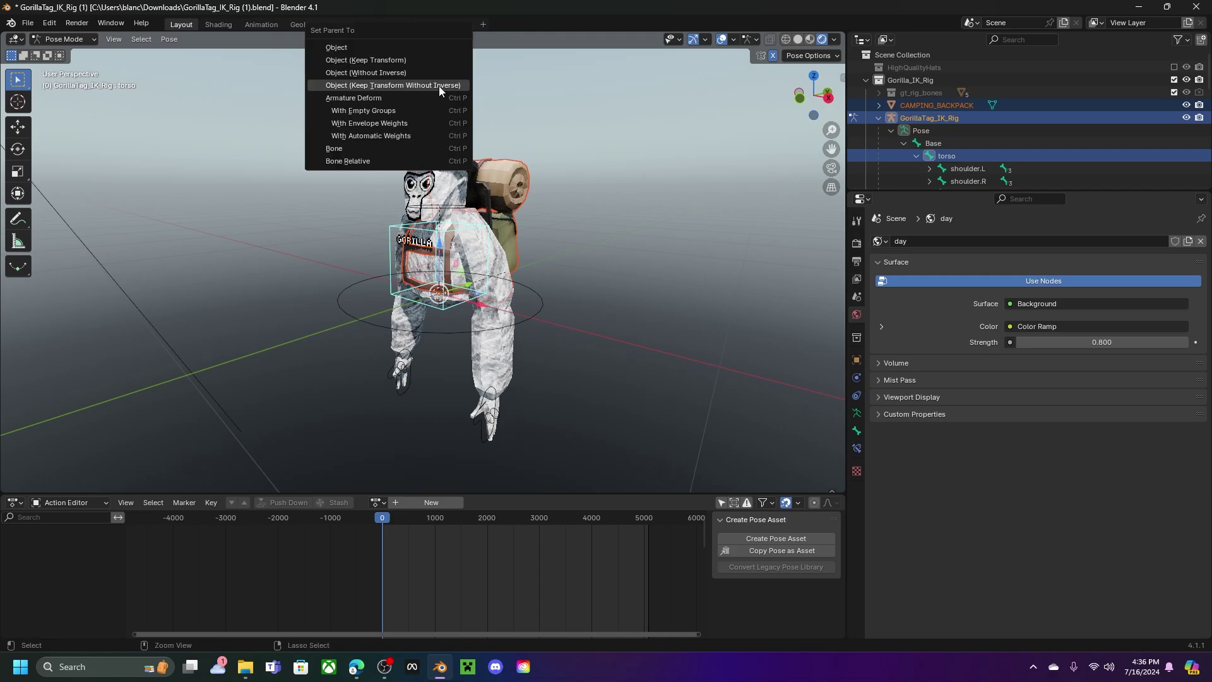
pyautogui.click(407, 149)
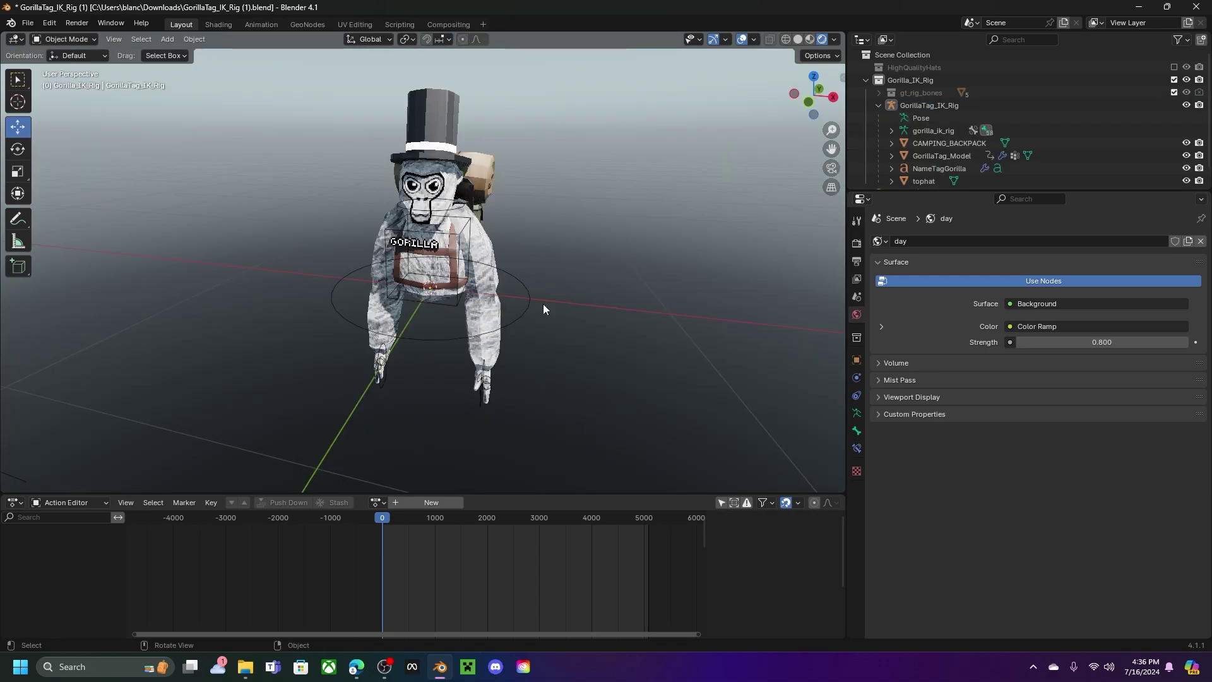
# Append the Forest collection from GorillaTag_Metropolis.blend on the Desktop, filtering the collections by "fores".
pyautogui.click(28, 22)
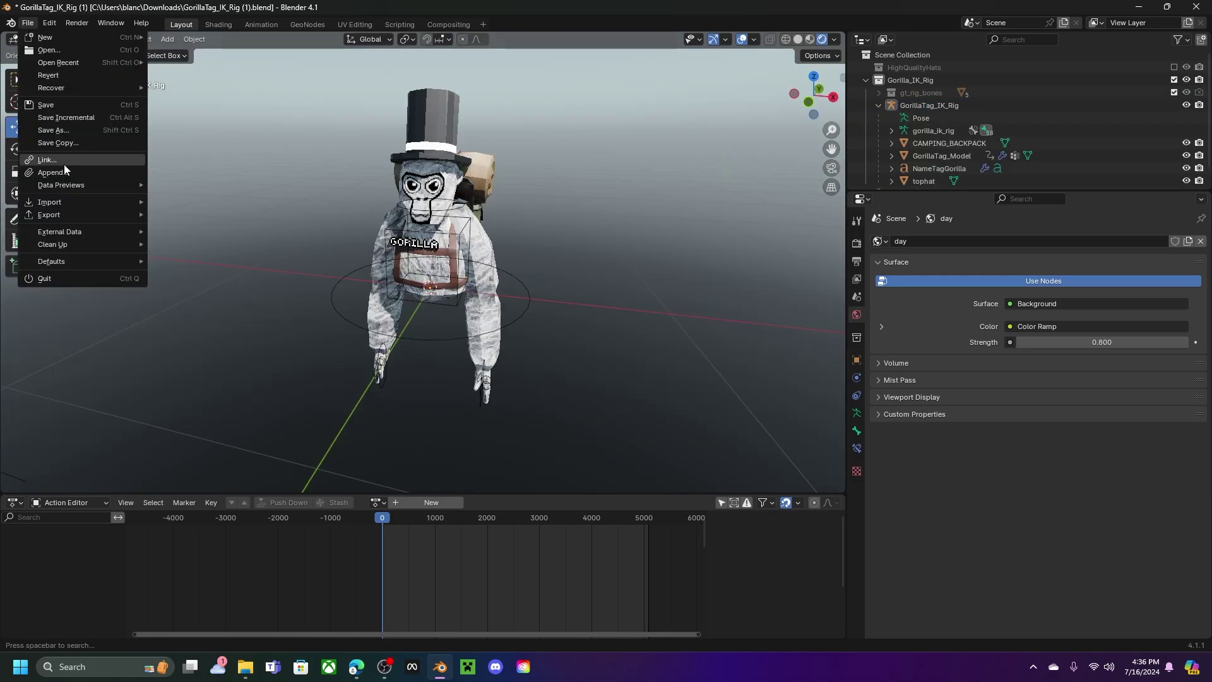
pyautogui.click(69, 170)
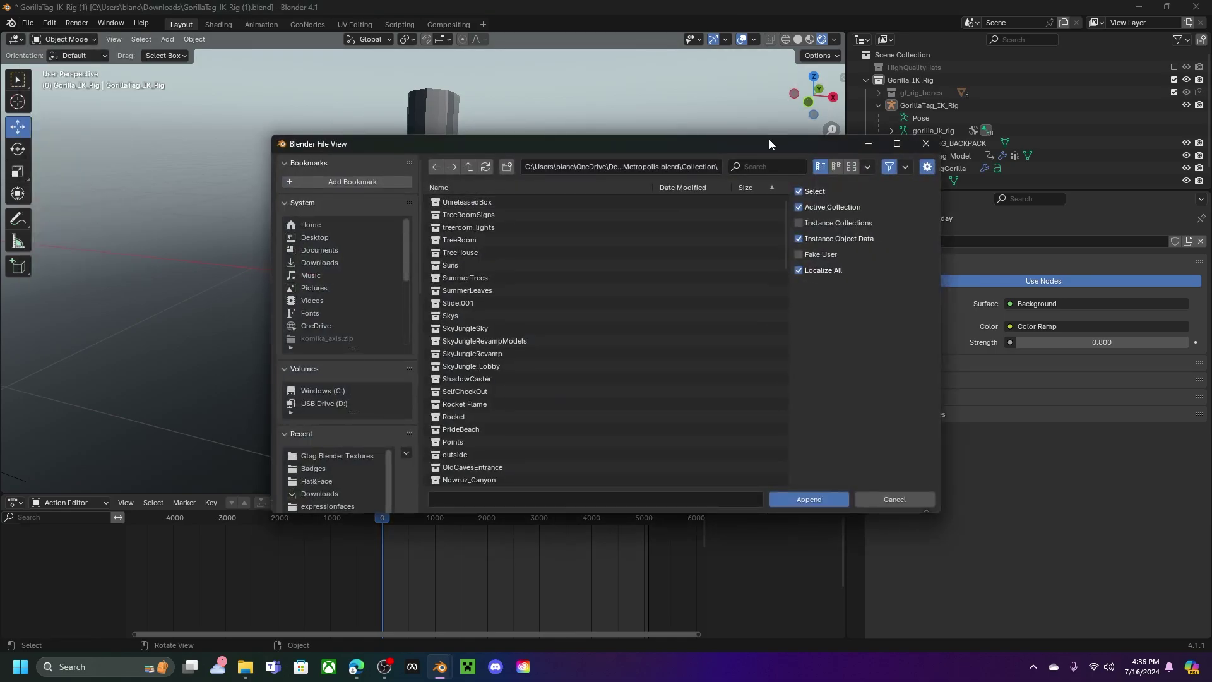
pyautogui.click(353, 237)
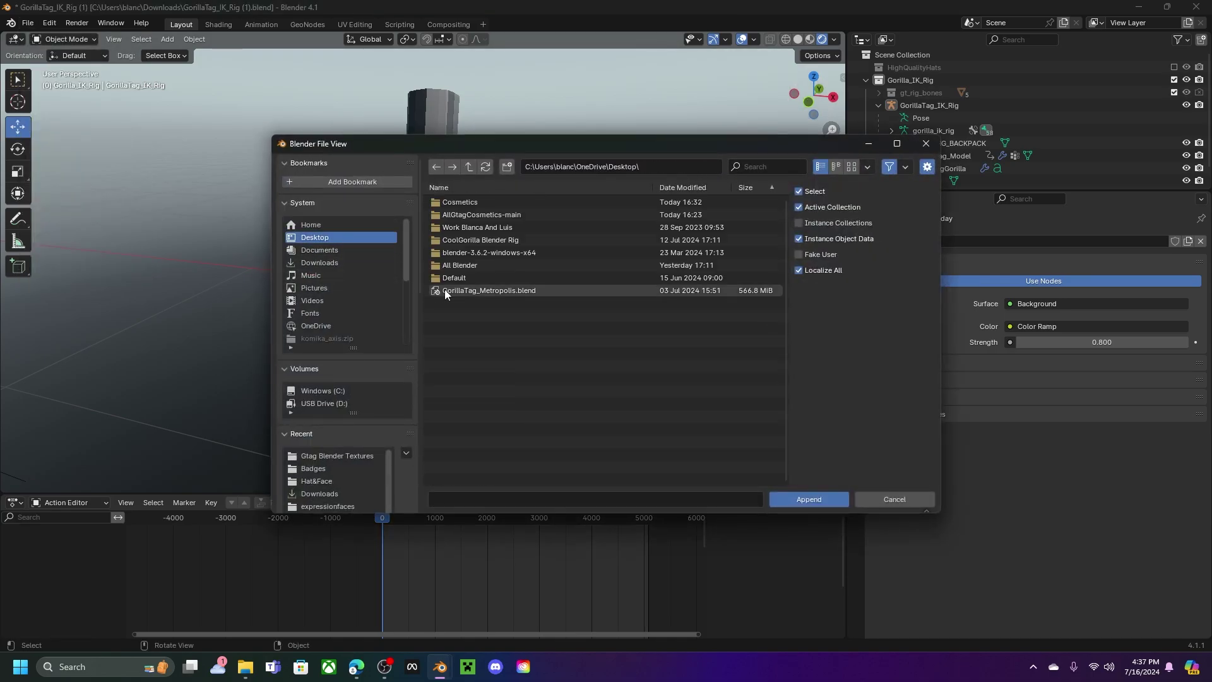
pyautogui.click(465, 288)
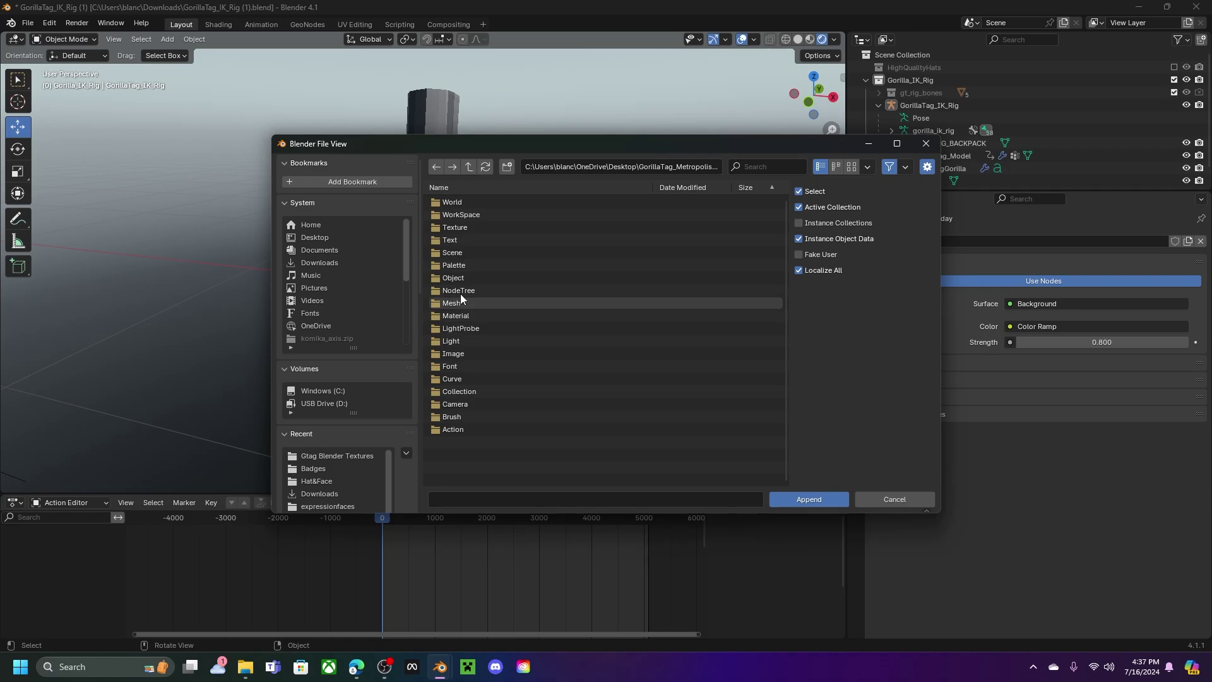
pyautogui.doubleClick(456, 390)
pyautogui.click(767, 168)
pyautogui.write('fores')
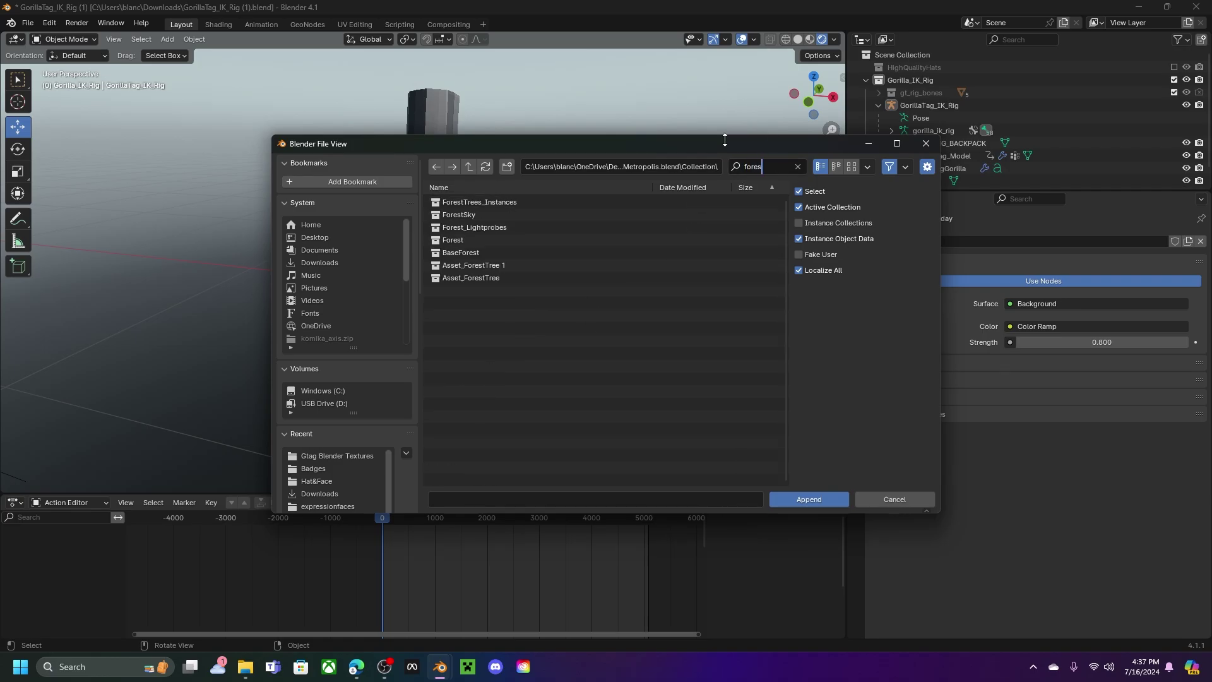
pyautogui.doubleClick(460, 240)
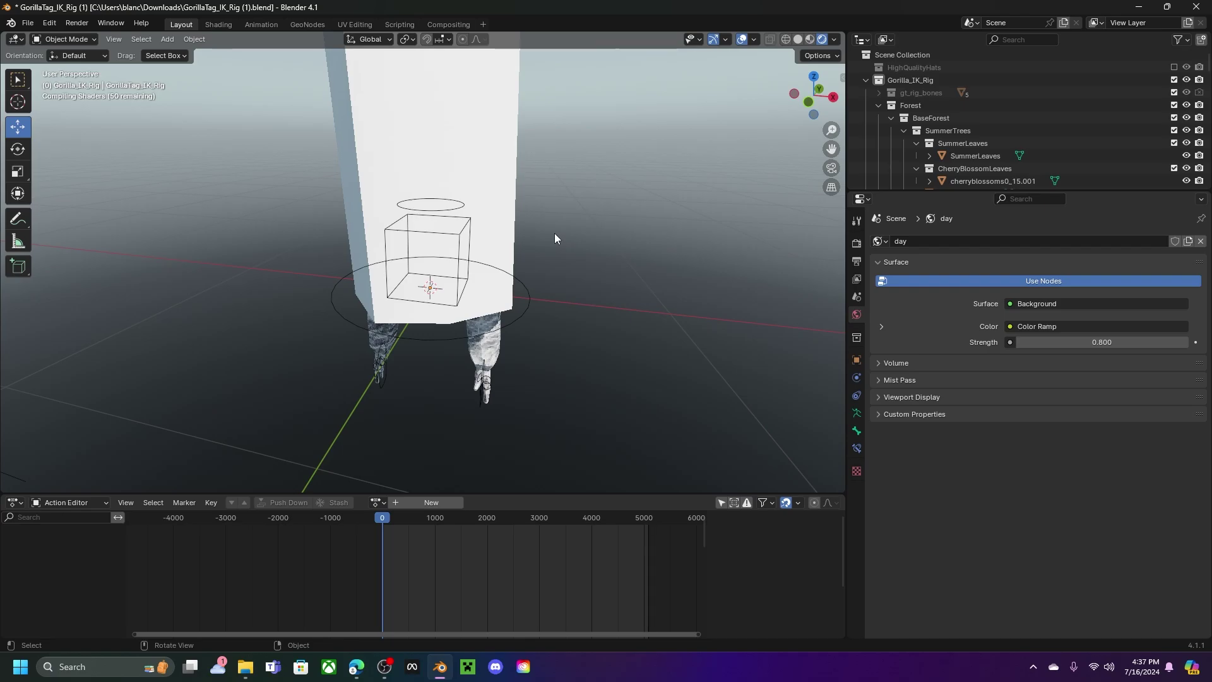
# Append the TreeRoom collection from the same Metropolis file, filtering the collections by "tree".
pyautogui.moveTo(554, 233); pyautogui.dragTo(4, 5, button='middle')
pyautogui.click(27, 22)
pyautogui.click(44, 161)
pyautogui.click(801, 171)
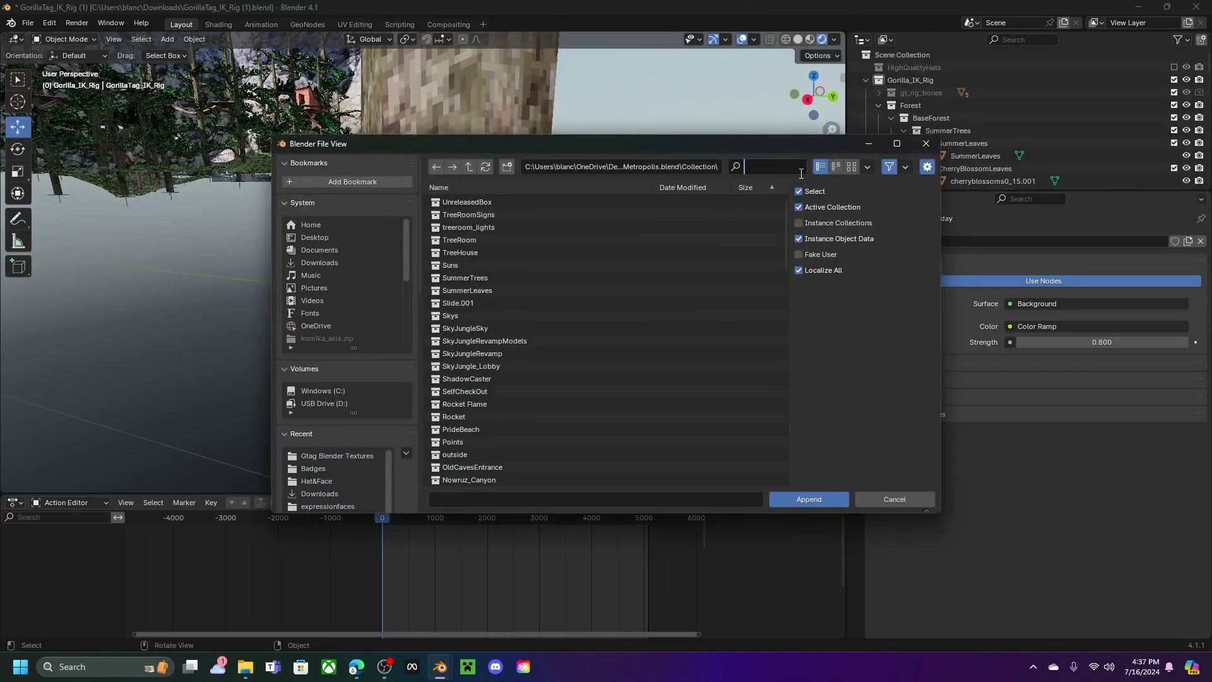
pyautogui.write('tree')
pyautogui.doubleClick(477, 231)
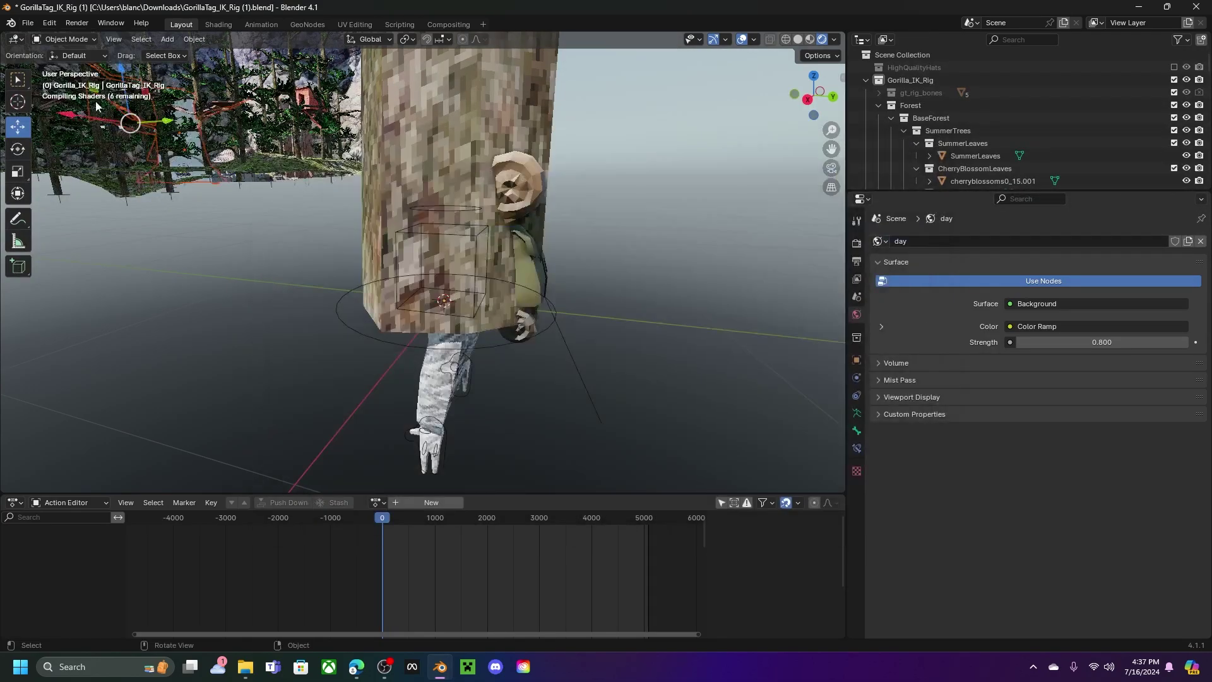
# Select the gorilla rig and move it about -0.85 m along Y, out of the tree trunk.
pyautogui.click(423, 401)
pyautogui.click(390, 358)
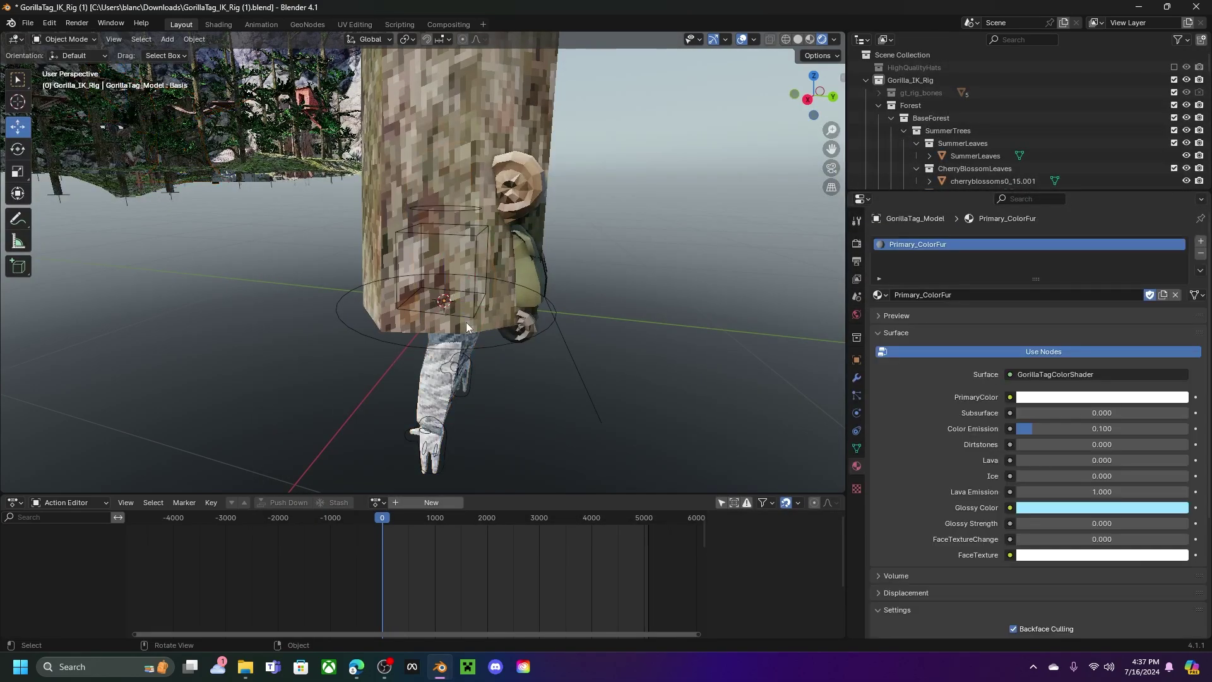
pyautogui.click(427, 325)
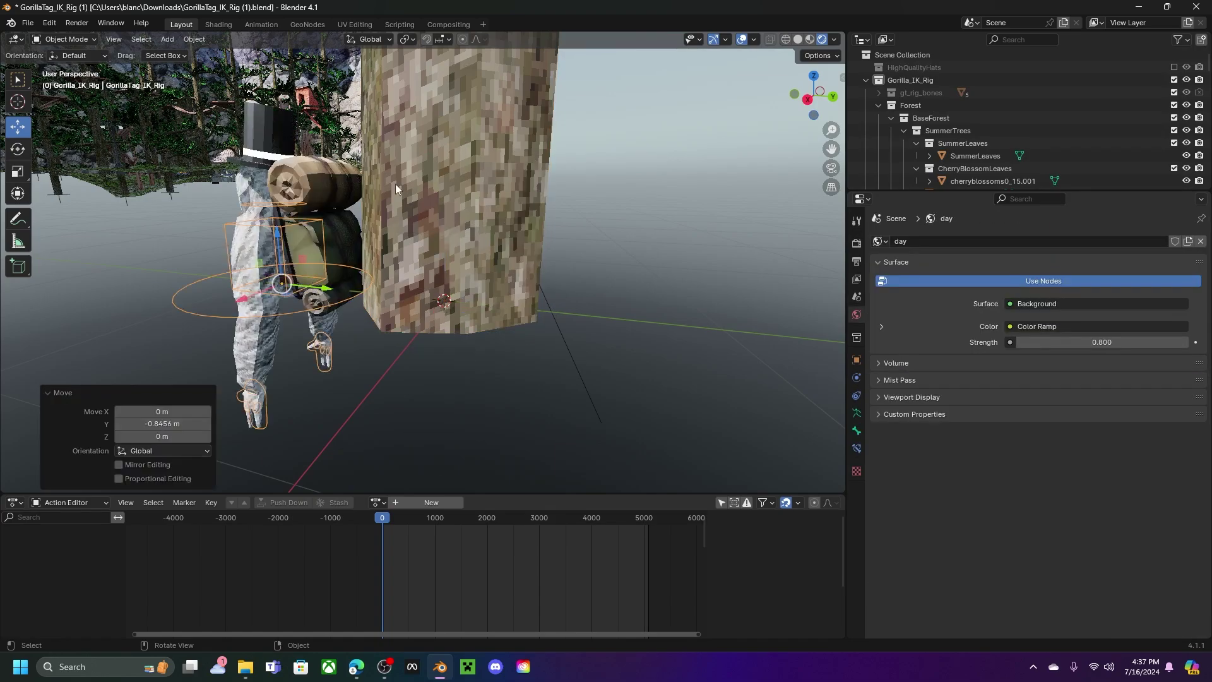
# Raise the gorilla rig about 36.3 m along Z, above the forest map.
pyautogui.scroll(-9, 322, 253)
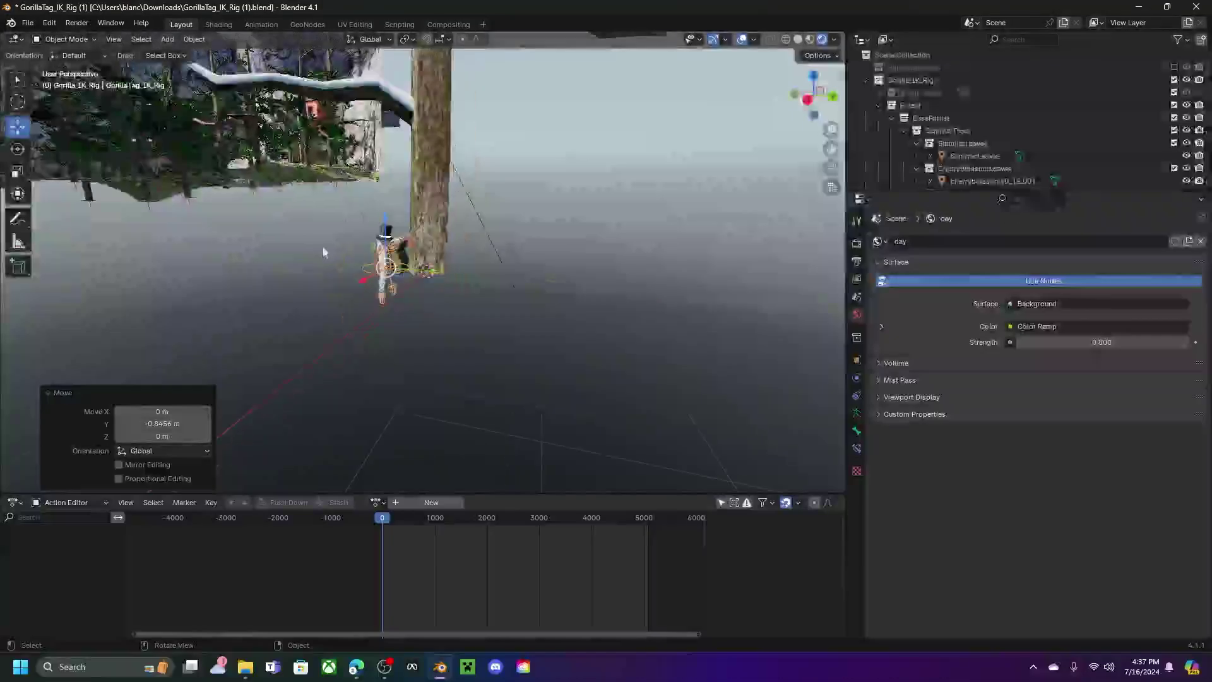
pyautogui.moveTo(350, 267); pyautogui.dragTo(322, 297, button='middle')
pyautogui.scroll(-6, 424, 296)
pyautogui.moveTo(457, 275); pyautogui.dragTo(271, 221)
pyautogui.moveTo(634, 183); pyautogui.dragTo(422, 235, button='middle')
pyautogui.keyDown('shift'); pyautogui.moveTo(676, 197); pyautogui.dragTo(184, 204, button='middle'); pyautogui.keyUp('shift')
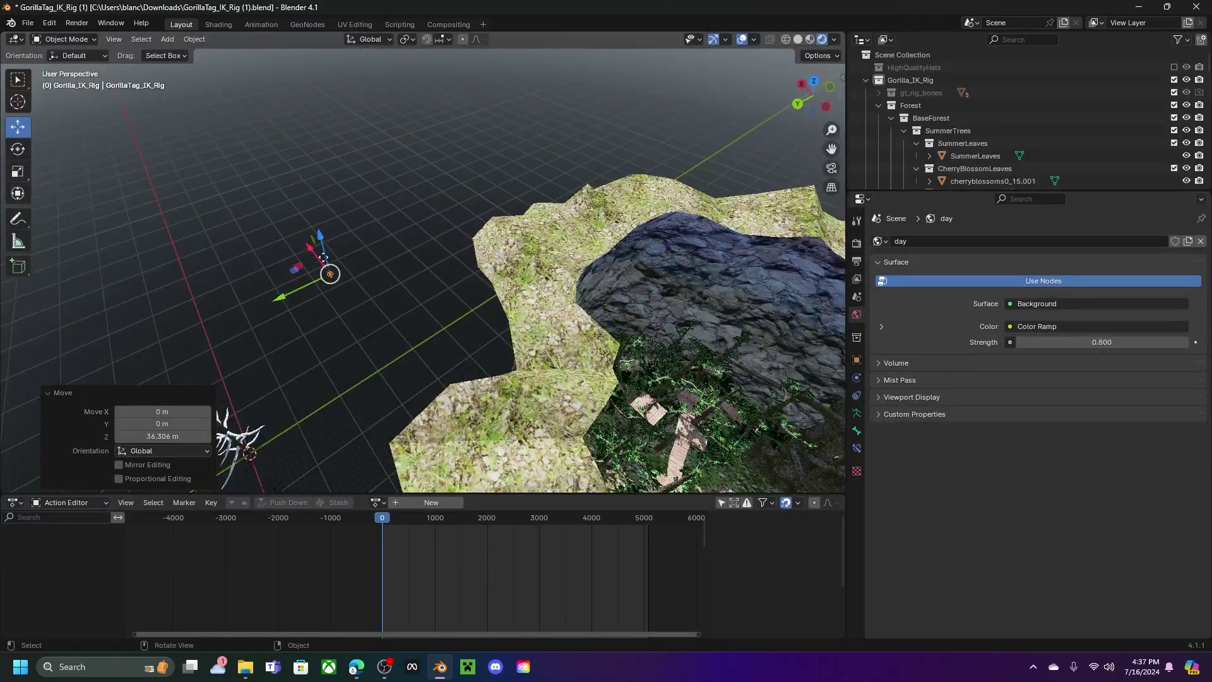
# Move the gorilla rig about -11.4 m along X over the grassy terrain and lower it about 1.75 m along Z onto the ground.
pyautogui.moveTo(324, 256); pyautogui.dragTo(389, 395)
pyautogui.moveTo(390, 396); pyautogui.dragTo(265, 318, button='middle')
pyautogui.keyDown('shift'); pyautogui.moveTo(266, 208); pyautogui.dragTo(602, 257, button='middle'); pyautogui.keyUp('shift')
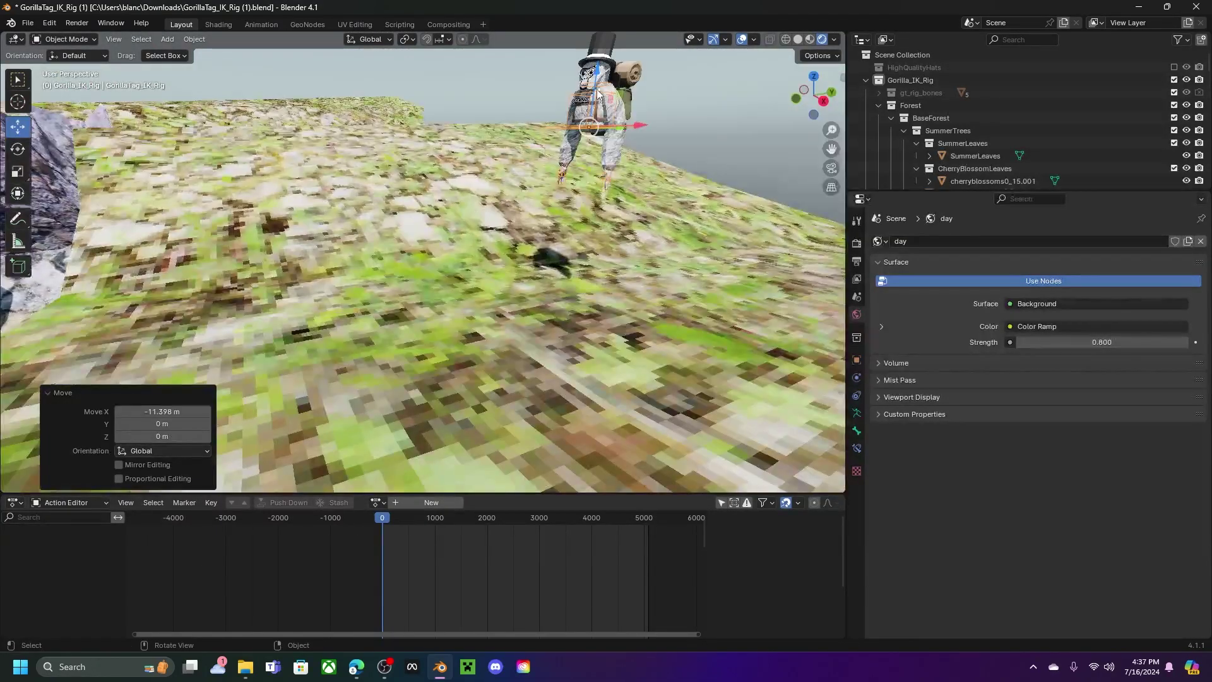
pyautogui.press('g')
pyautogui.press('z')
pyautogui.click(571, 253)
pyautogui.moveTo(572, 253); pyautogui.dragTo(282, 256, button='middle')
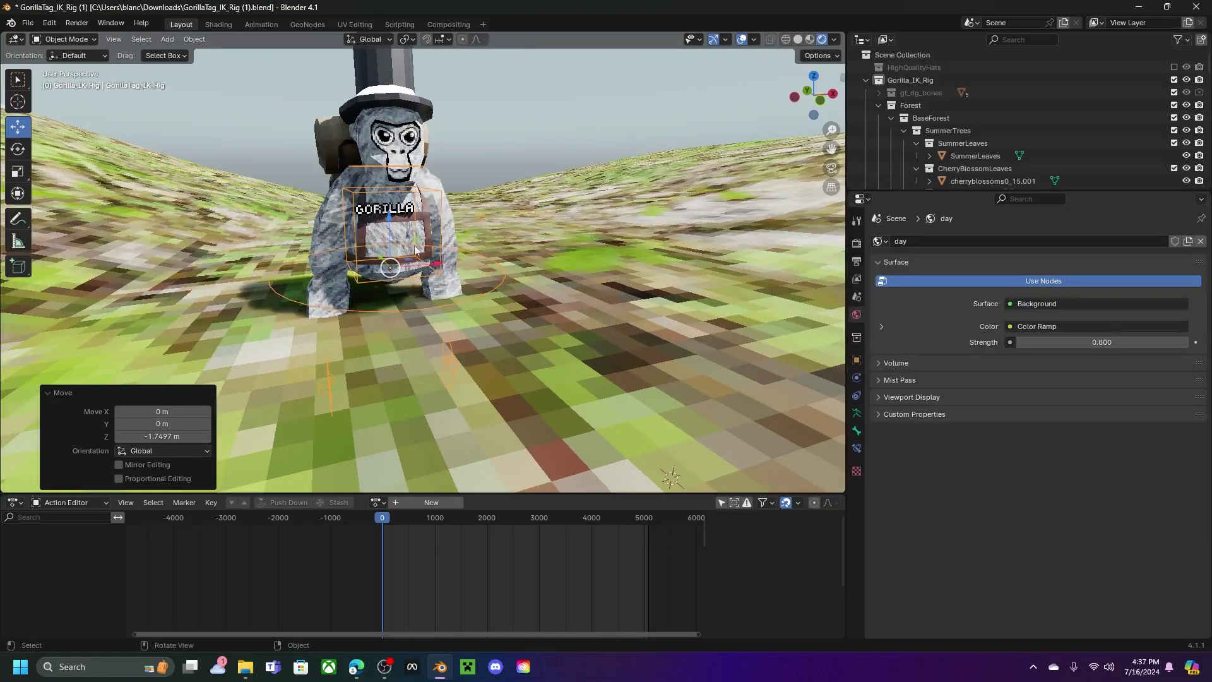
# Put the gorilla rig in Pose Mode and raise its body slightly along Z.
pyautogui.click(435, 196)
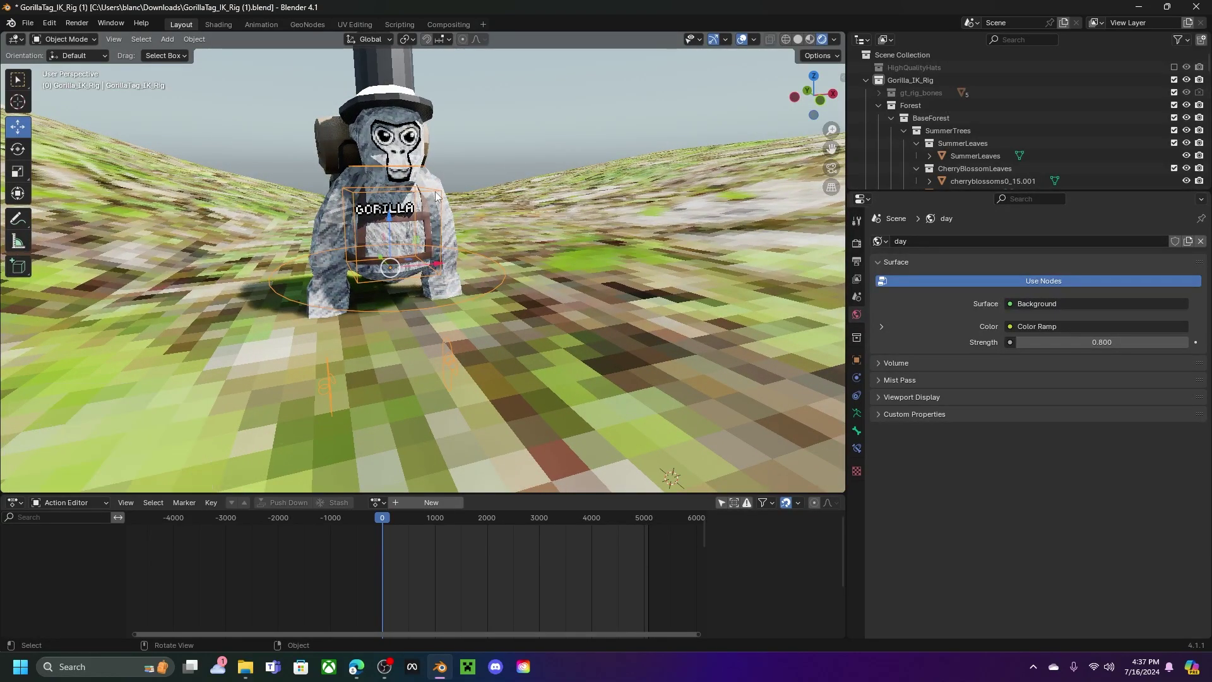
pyautogui.click(94, 39)
pyautogui.click(77, 38)
pyautogui.click(74, 40)
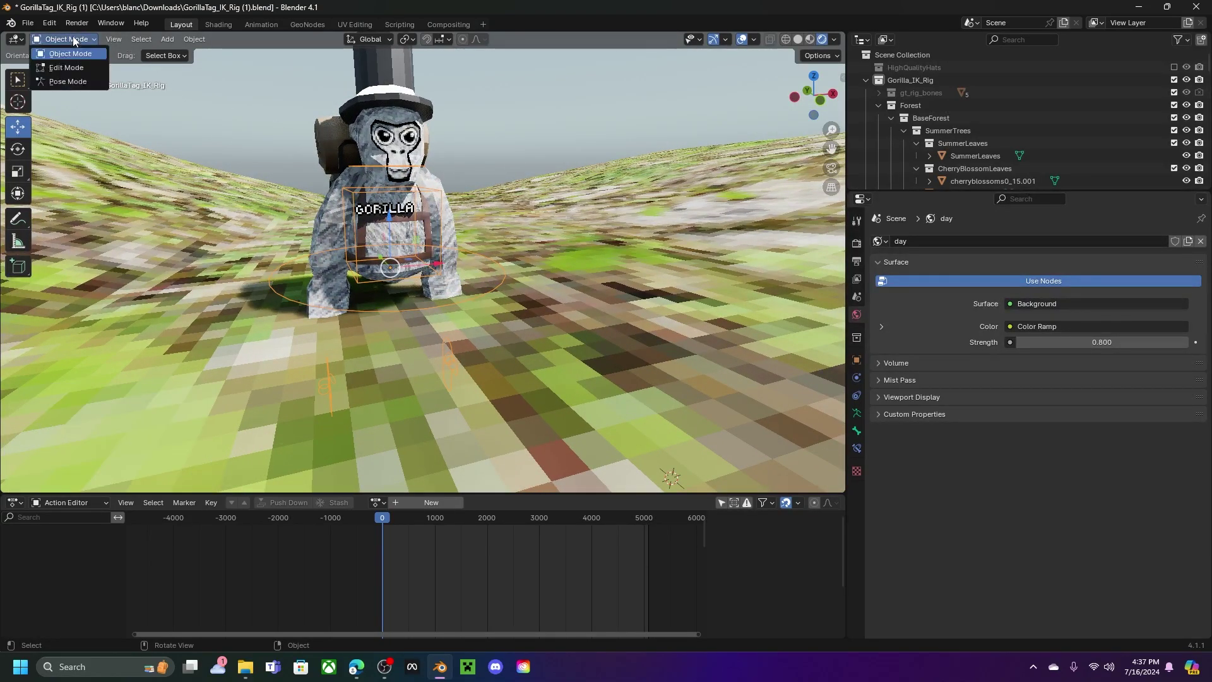
pyautogui.click(87, 82)
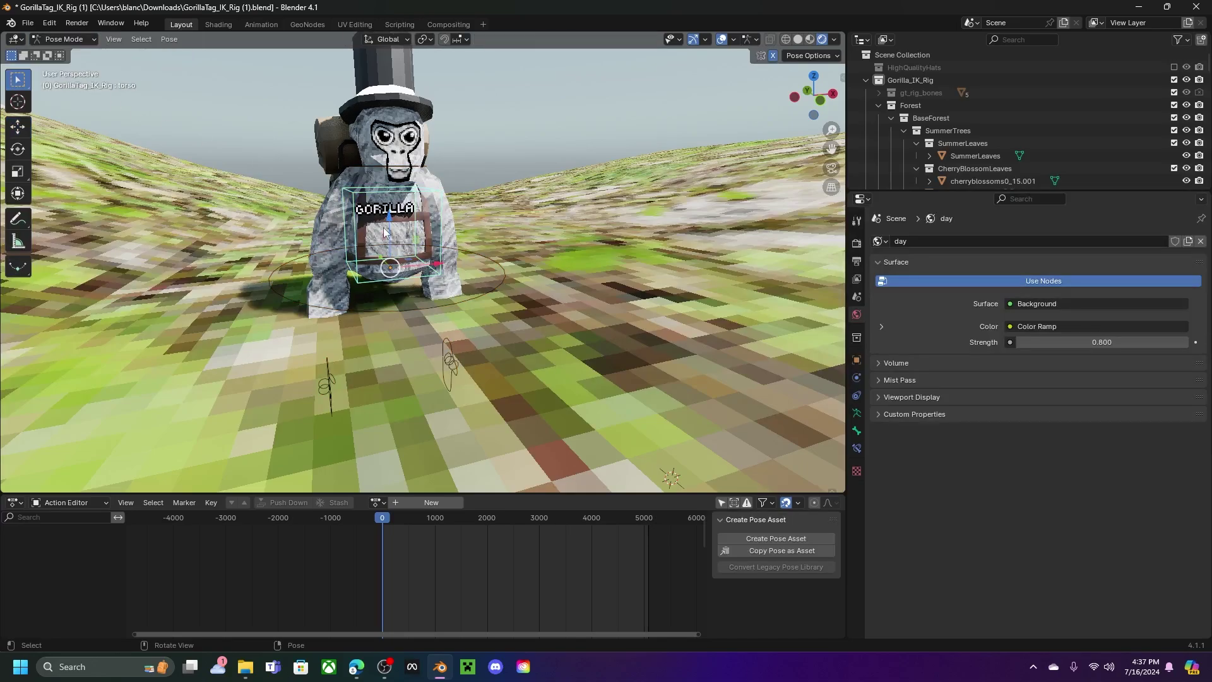
pyautogui.moveTo(391, 225); pyautogui.dragTo(392, 190)
# Select the right hand controller bone and rotate it 90° about the global Z axis.
pyautogui.click(327, 336)
pyautogui.click(17, 149)
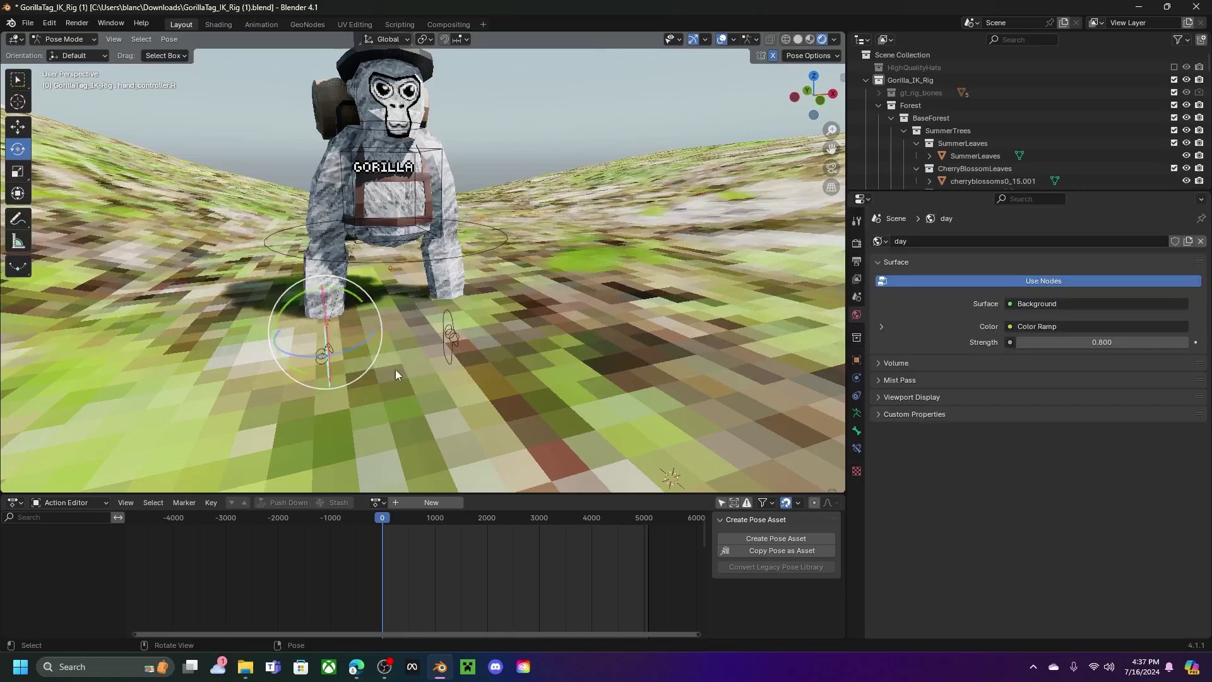
pyautogui.moveTo(294, 306); pyautogui.dragTo(280, 367)
pyautogui.click(168, 394)
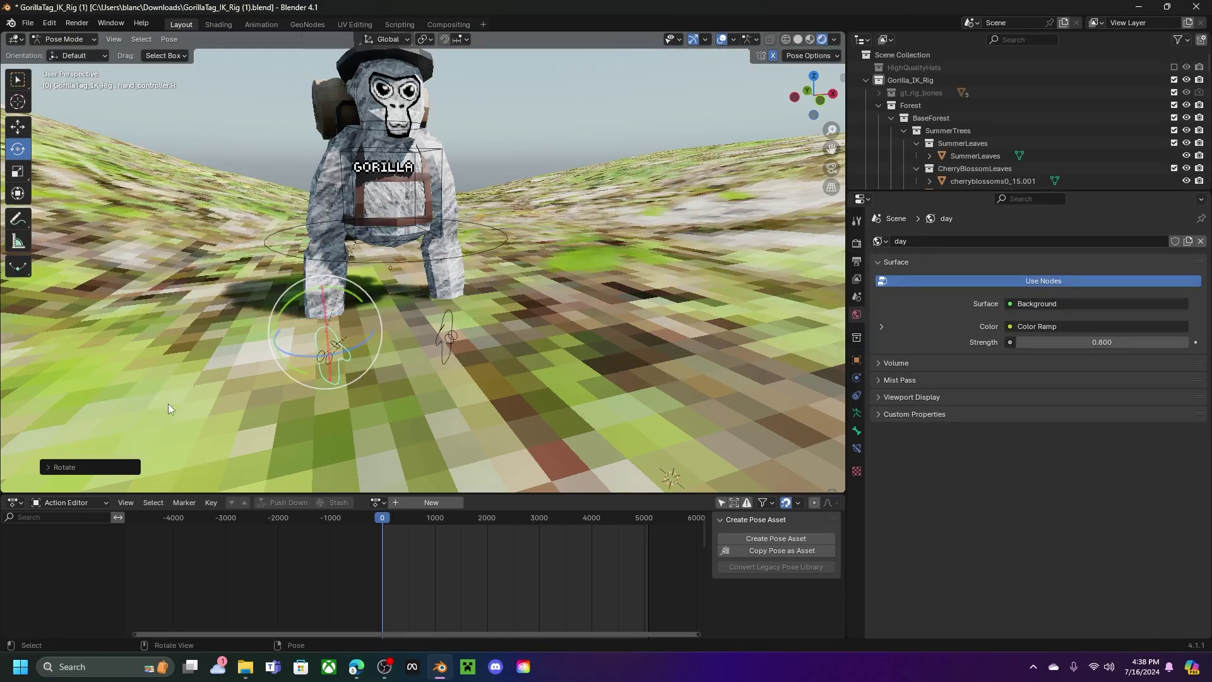
pyautogui.click(137, 465)
pyautogui.click(163, 408)
pyautogui.press('BackSpace')
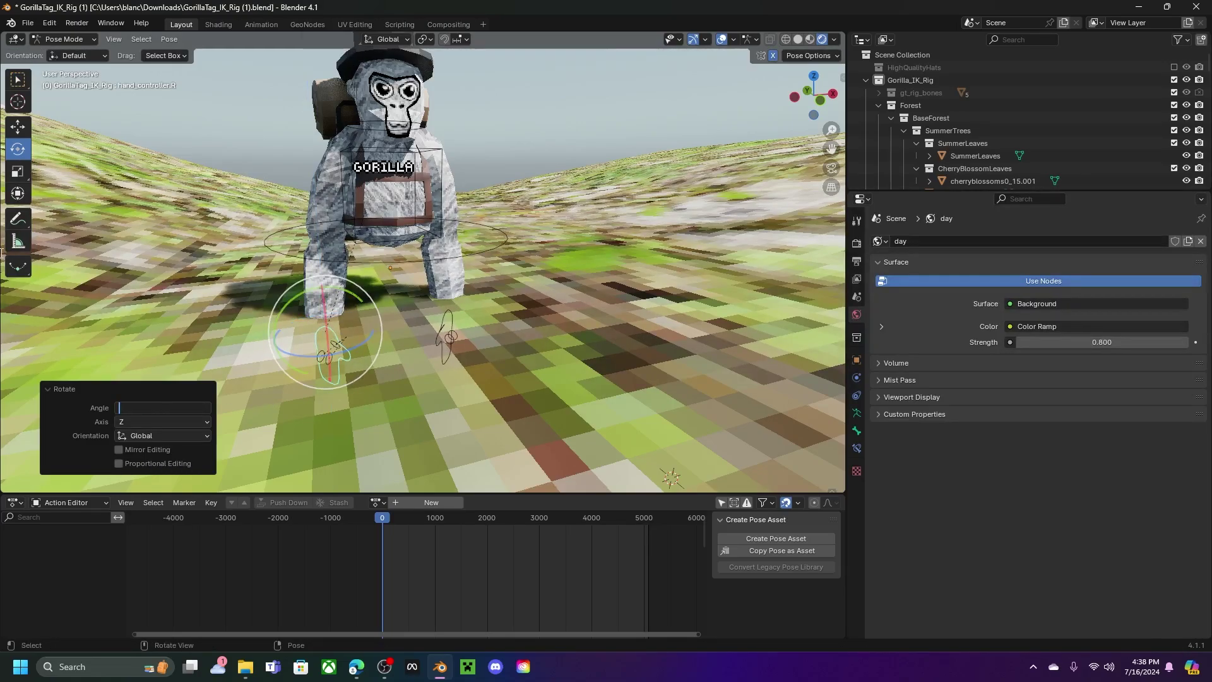
pyautogui.press('Return')
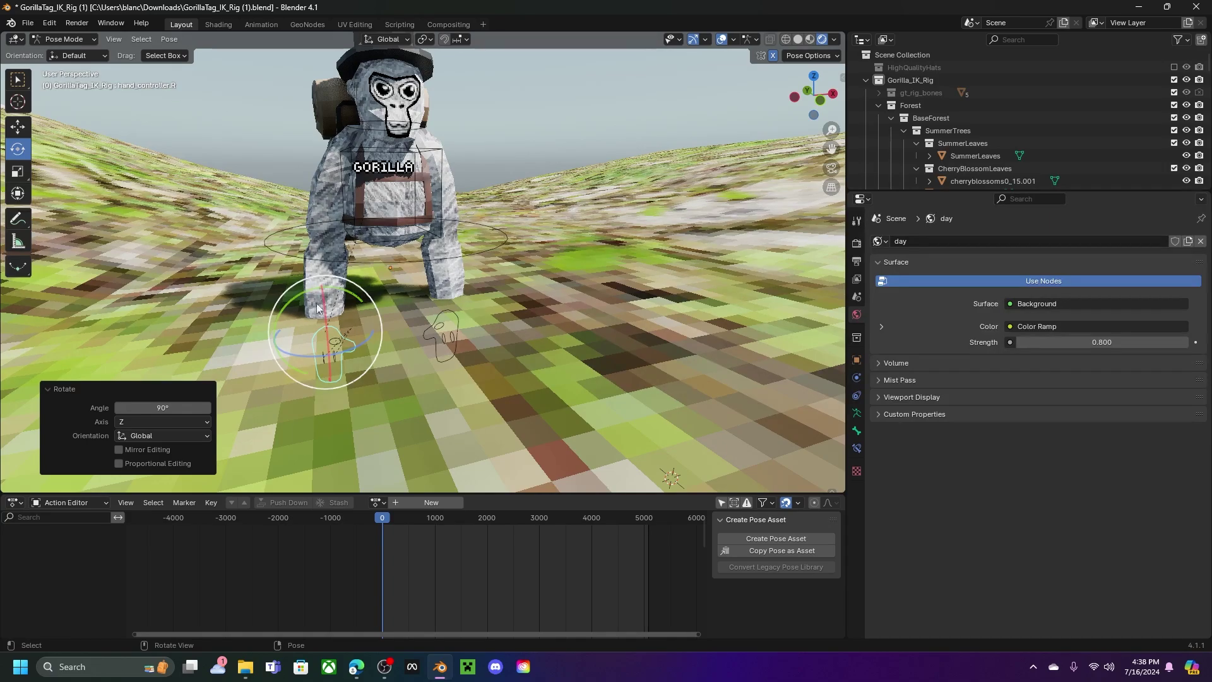
# Rotate the right hand controller -85° about the global X axis so the hands lie flat.
pyautogui.moveTo(323, 304); pyautogui.dragTo(308, 309)
pyautogui.click(163, 408)
pyautogui.press('BackSpace')
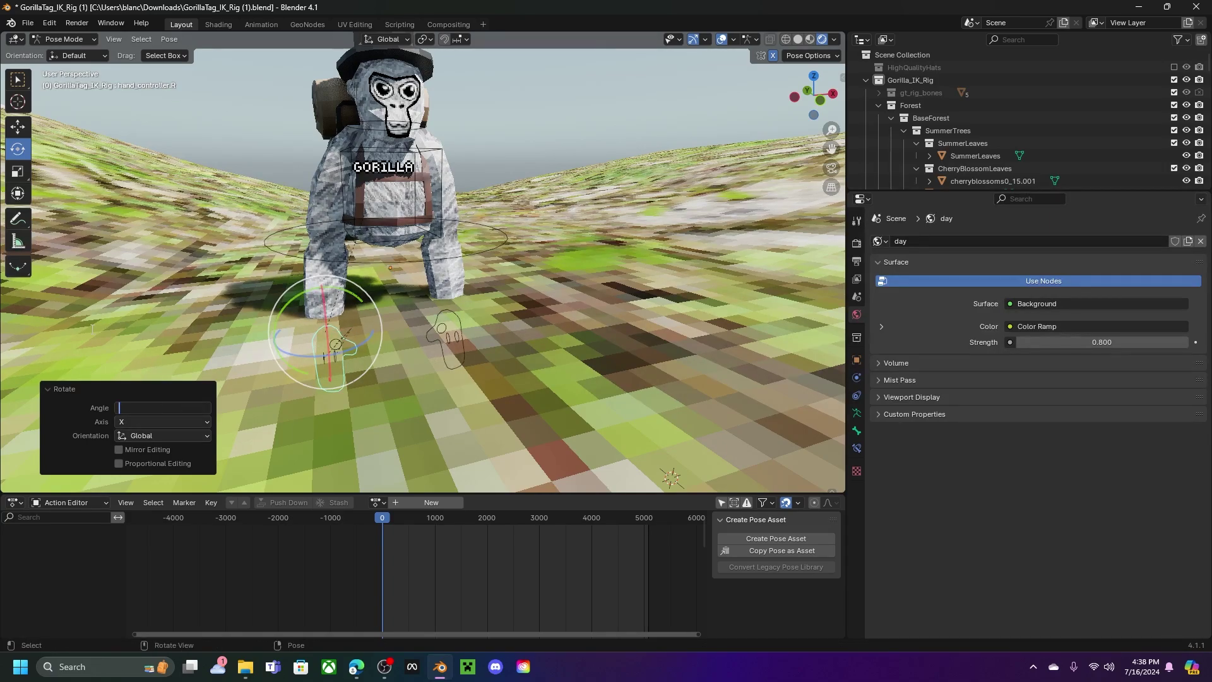
pyautogui.write('-85')
pyautogui.press('Return')
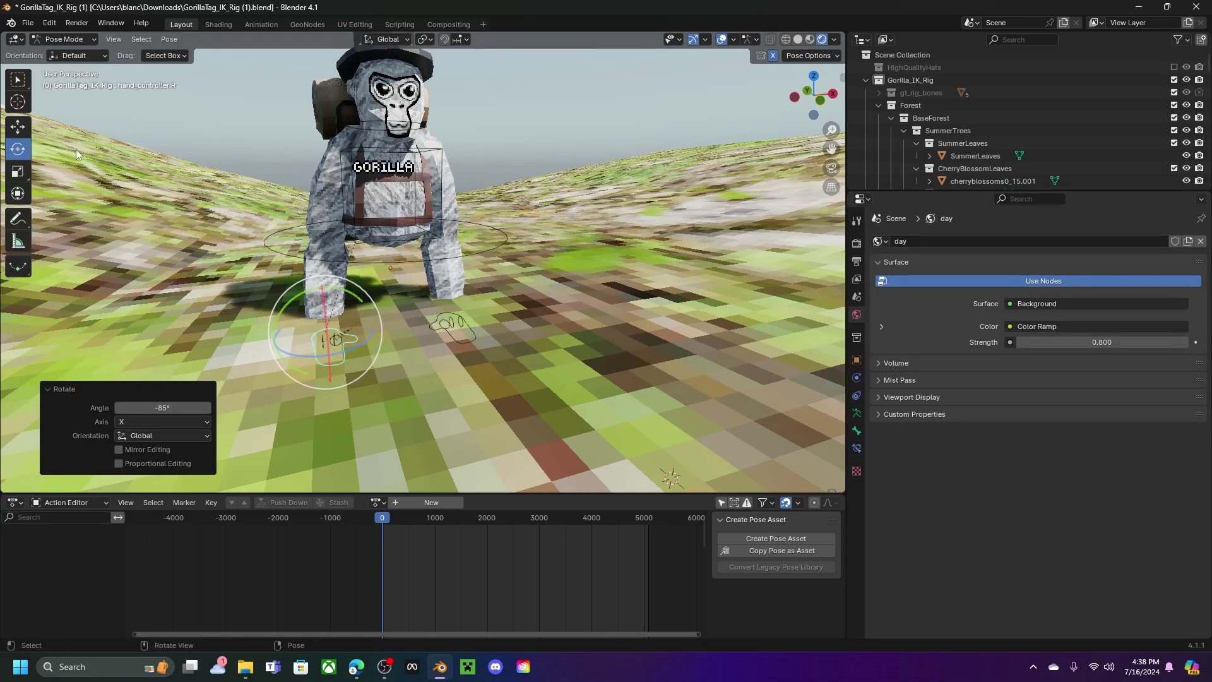
# Raise the right hand controller about 0.124 m along Z and the torso bone about 0.06 m along Z.
pyautogui.click(18, 126)
pyautogui.moveTo(325, 309); pyautogui.dragTo(324, 269)
pyautogui.moveTo(325, 268); pyautogui.dragTo(450, 294, button='middle')
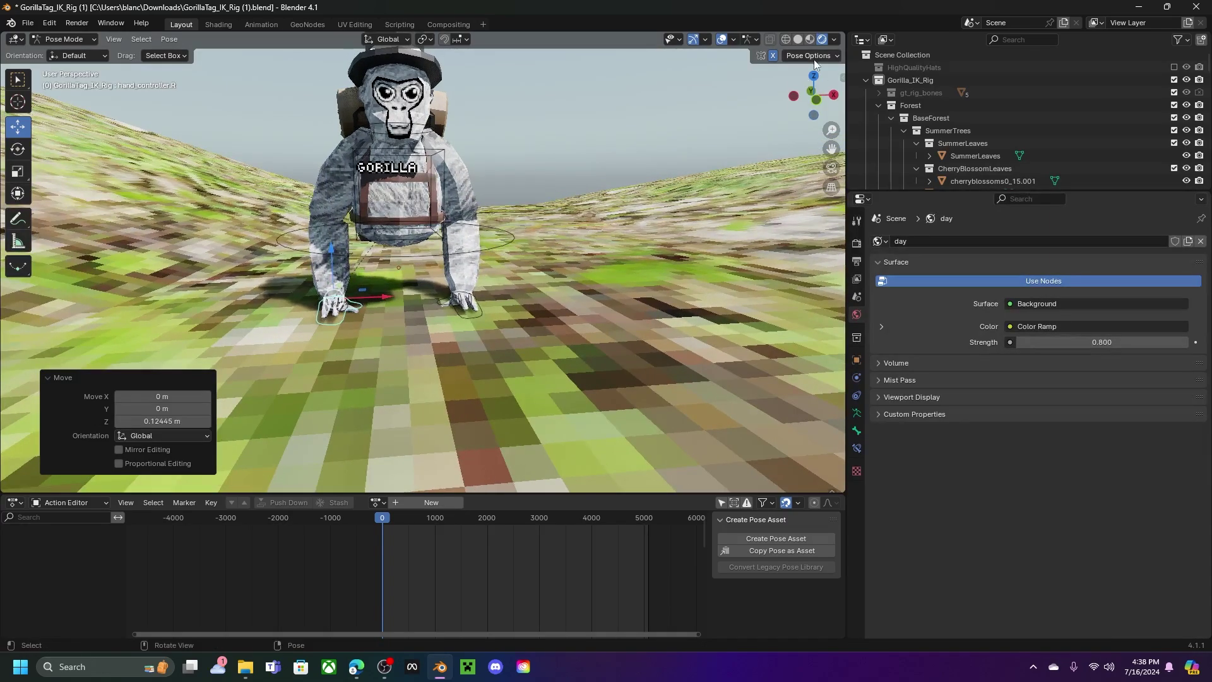
pyautogui.moveTo(450, 222)
pyautogui.mouseDown(button='middle')
pyautogui.moveTo(527, 211)
pyautogui.moveTo(430, 218)
pyautogui.mouseUp(button='middle')
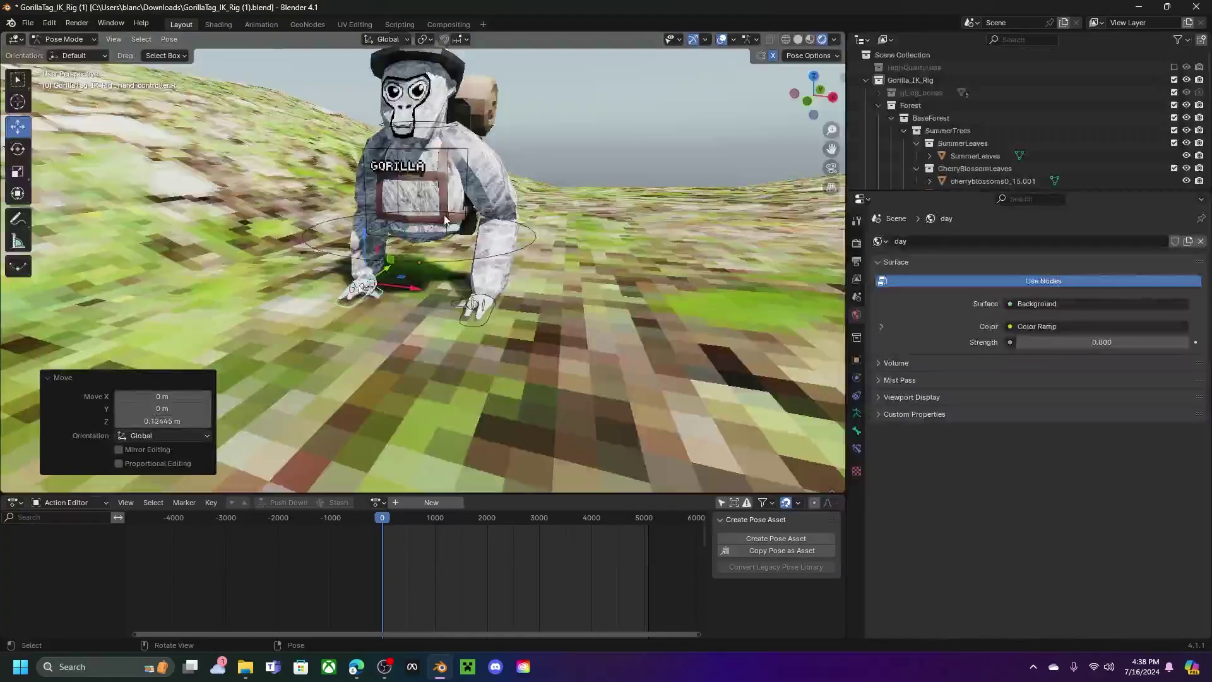
pyautogui.click(396, 179)
pyautogui.moveTo(418, 177); pyautogui.dragTo(417, 161)
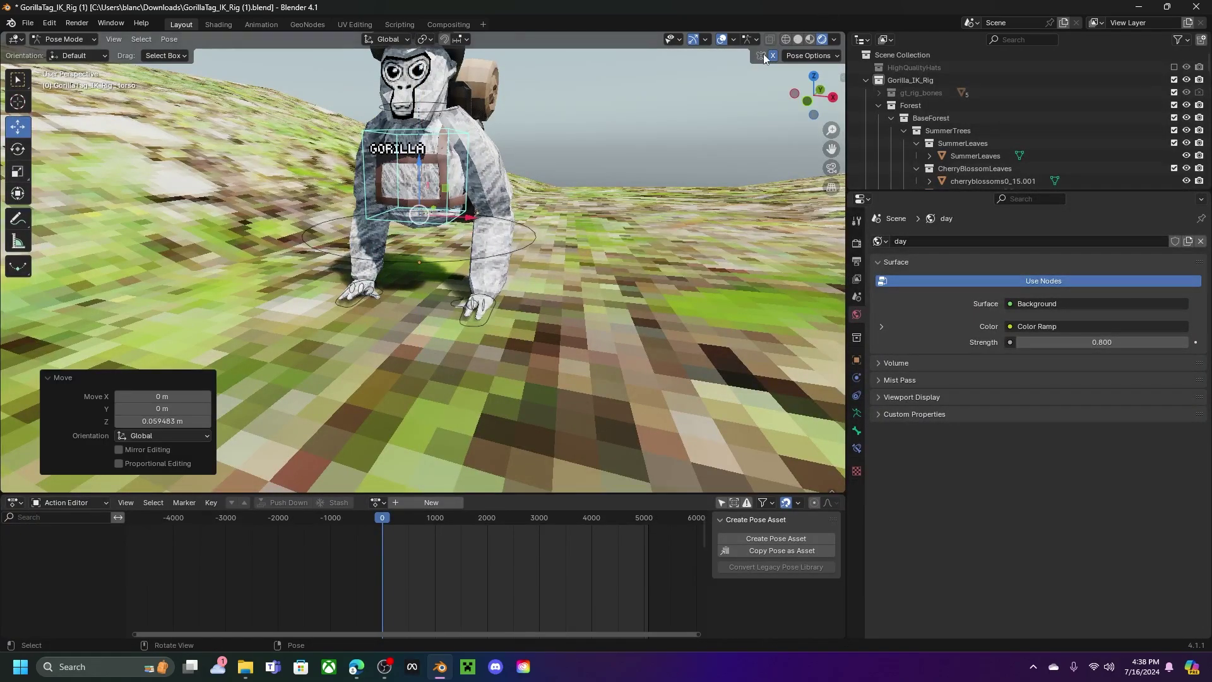
# Try raising the left hand controller about 0.015 m along Z, and undo the move.
pyautogui.scroll(5, 599, 229)
pyautogui.moveTo(535, 319); pyautogui.dragTo(549, 286)
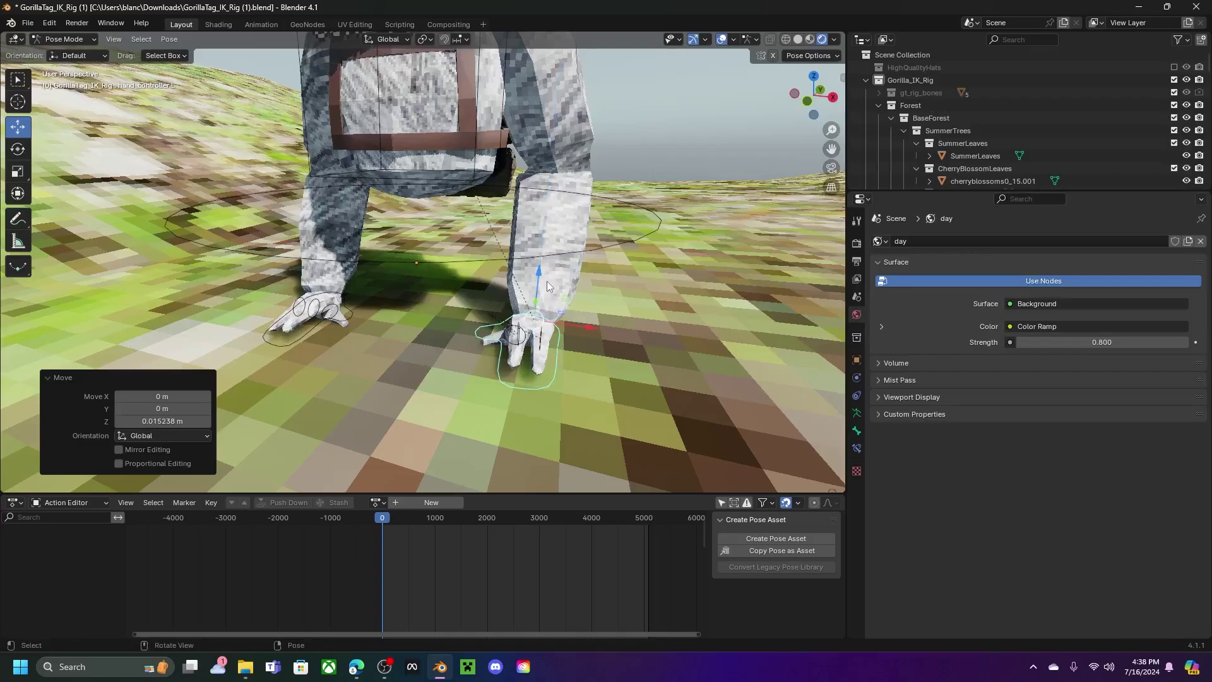
pyautogui.scroll(-1, 553, 253)
pyautogui.hotkey('ctrl', 'z')
# Select the torso bone and rotate it 10° about the global X axis so the gorilla leans forward.
pyautogui.moveTo(490, 178); pyautogui.dragTo(476, 178, button='middle')
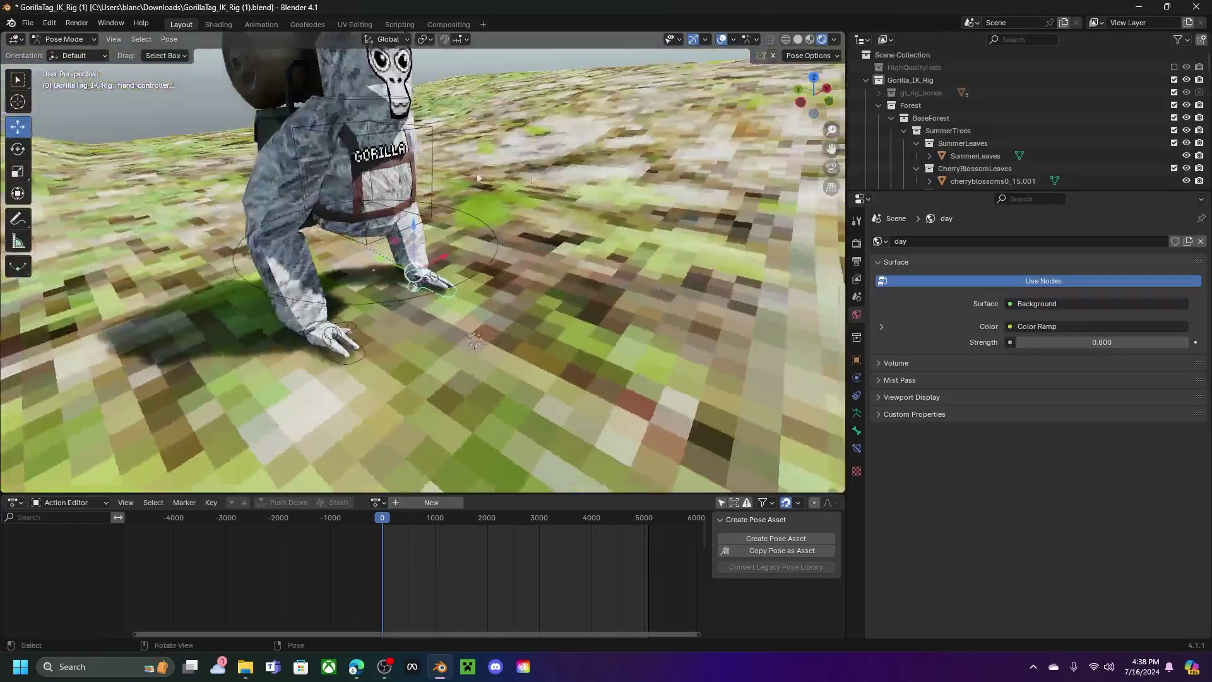
pyautogui.click(392, 146)
pyautogui.moveTo(392, 146); pyautogui.dragTo(380, 142, button='middle')
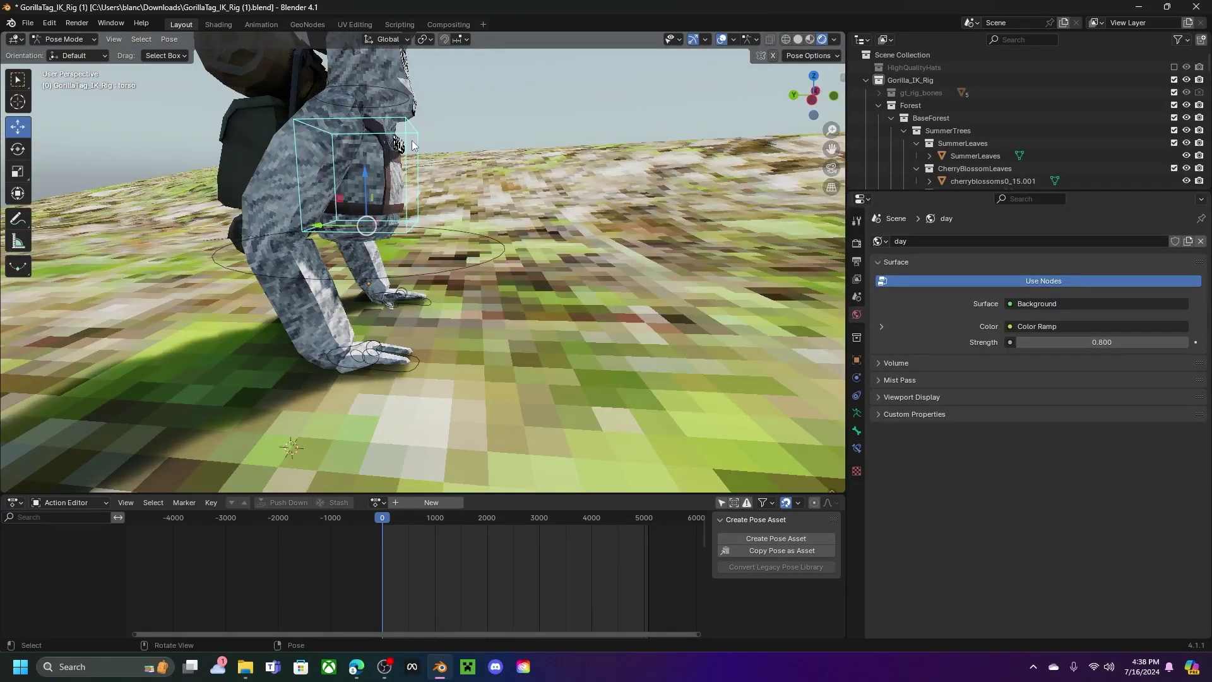
pyautogui.click(14, 150)
pyautogui.moveTo(394, 194); pyautogui.dragTo(405, 205)
pyautogui.click(162, 407)
pyautogui.press('BackSpace')
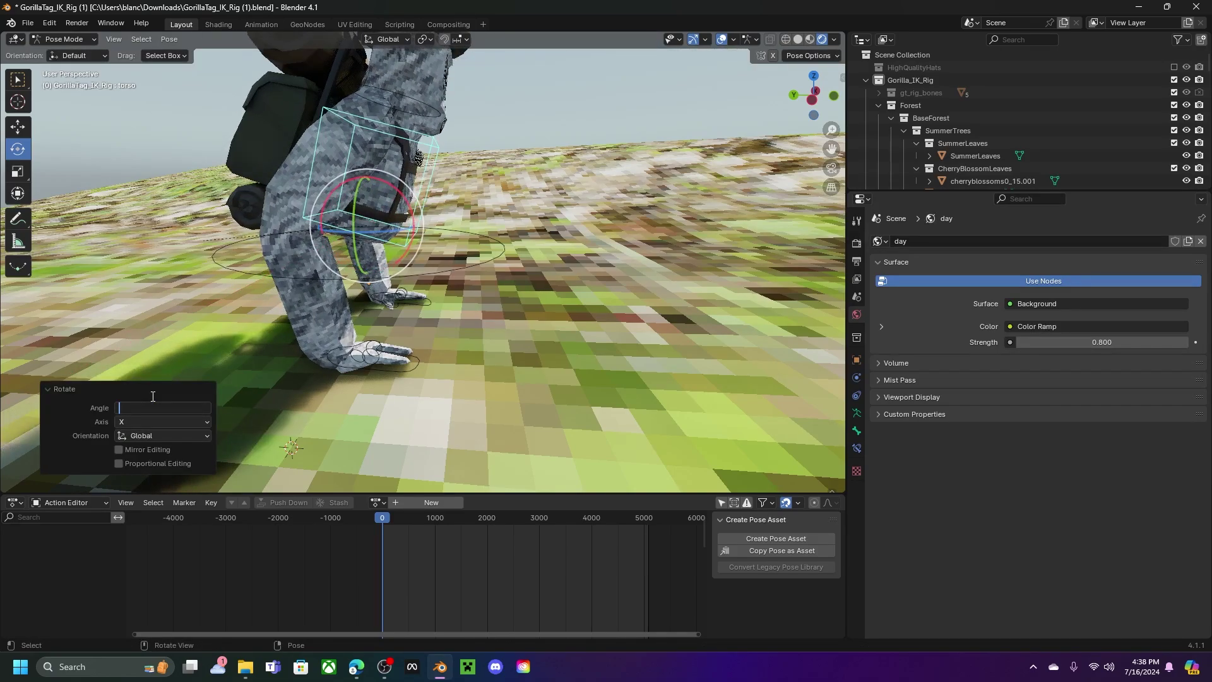
pyautogui.write('10')
pyautogui.press('Return')
# Select the head bone and rotate it -10° about the global X axis.
pyautogui.click(421, 94)
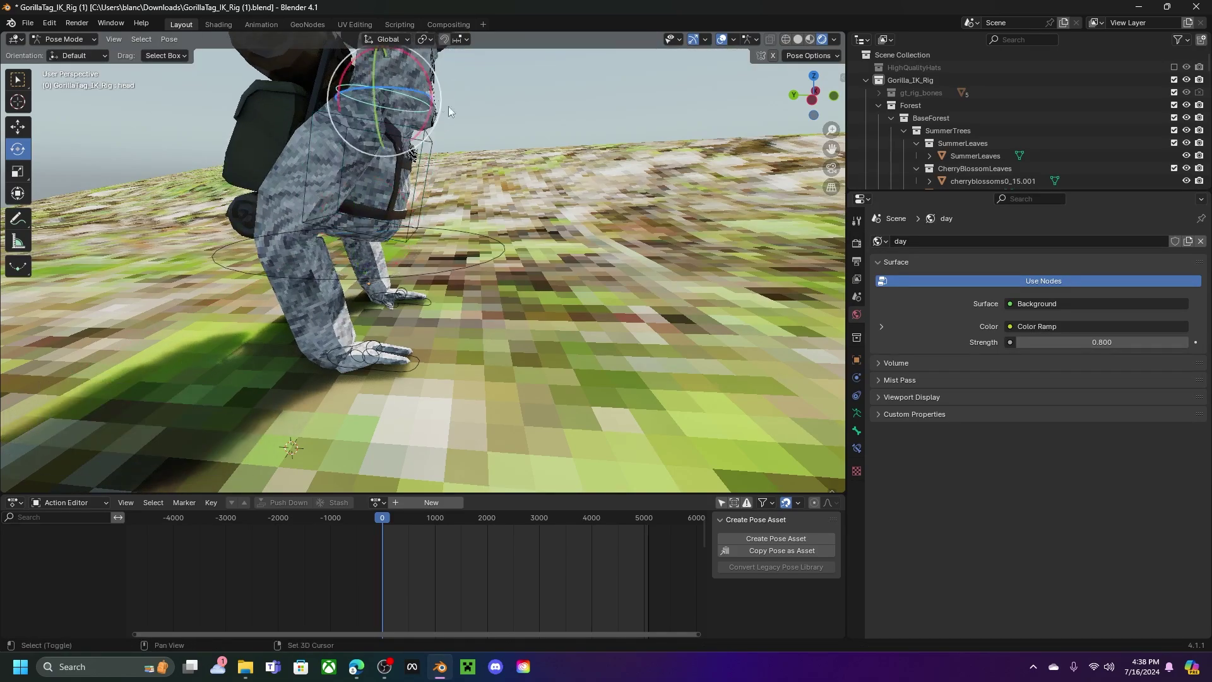
pyautogui.keyDown('shift'); pyautogui.moveTo(421, 94); pyautogui.dragTo(434, 118, button='middle'); pyautogui.keyUp('shift')
pyautogui.moveTo(438, 109); pyautogui.dragTo(404, 82)
pyautogui.press('BackSpace')
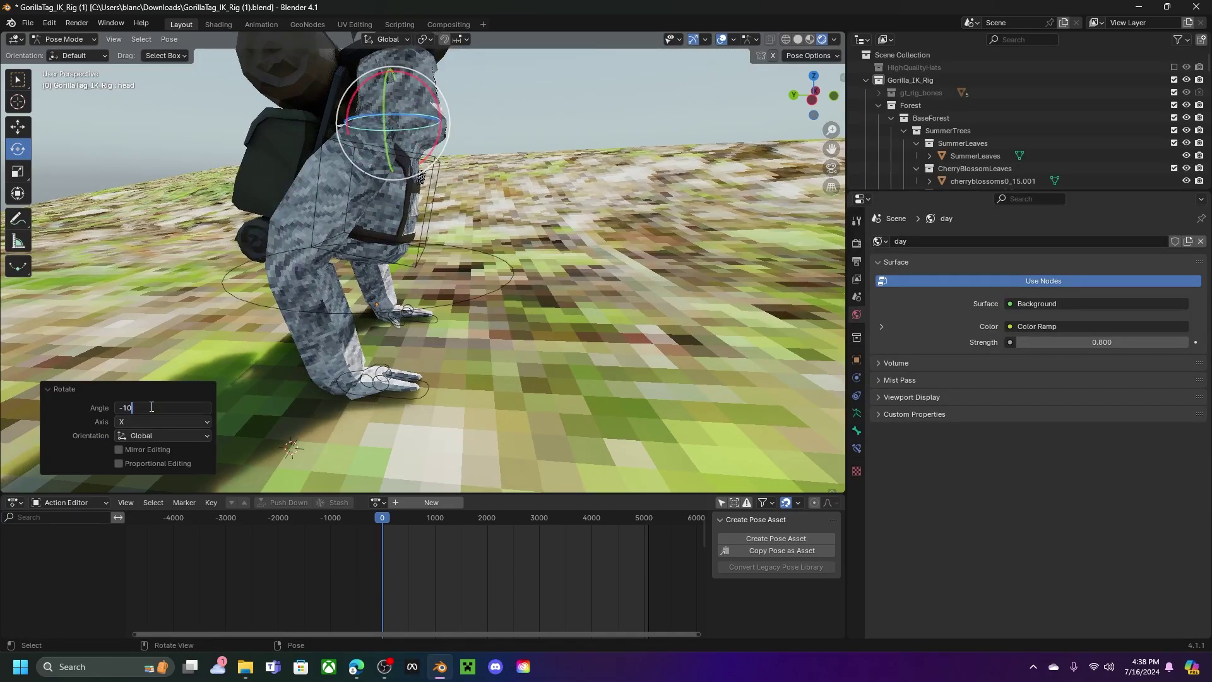
pyautogui.press('Return')
# Switch to Object Mode, reselect the gorilla rig, and return it to Pose Mode.
pyautogui.moveTo(252, 329); pyautogui.dragTo(333, 259, button='middle')
pyautogui.hotkey('ctrl', 'Tab')
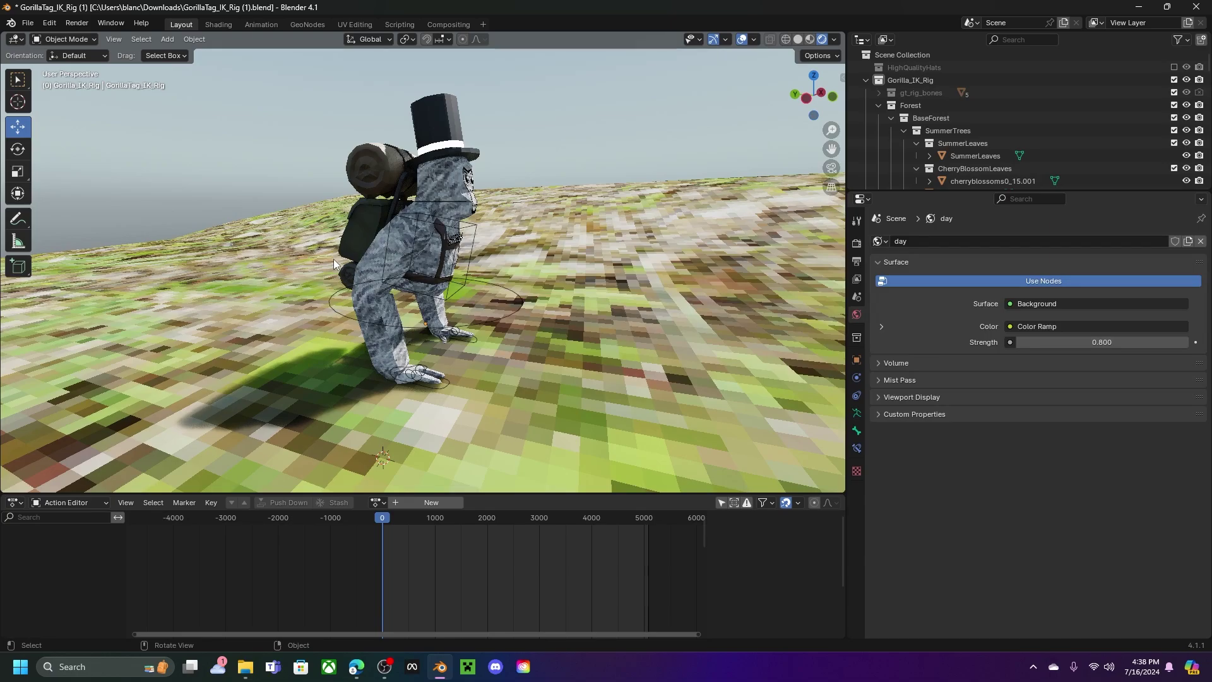
pyautogui.click(473, 230)
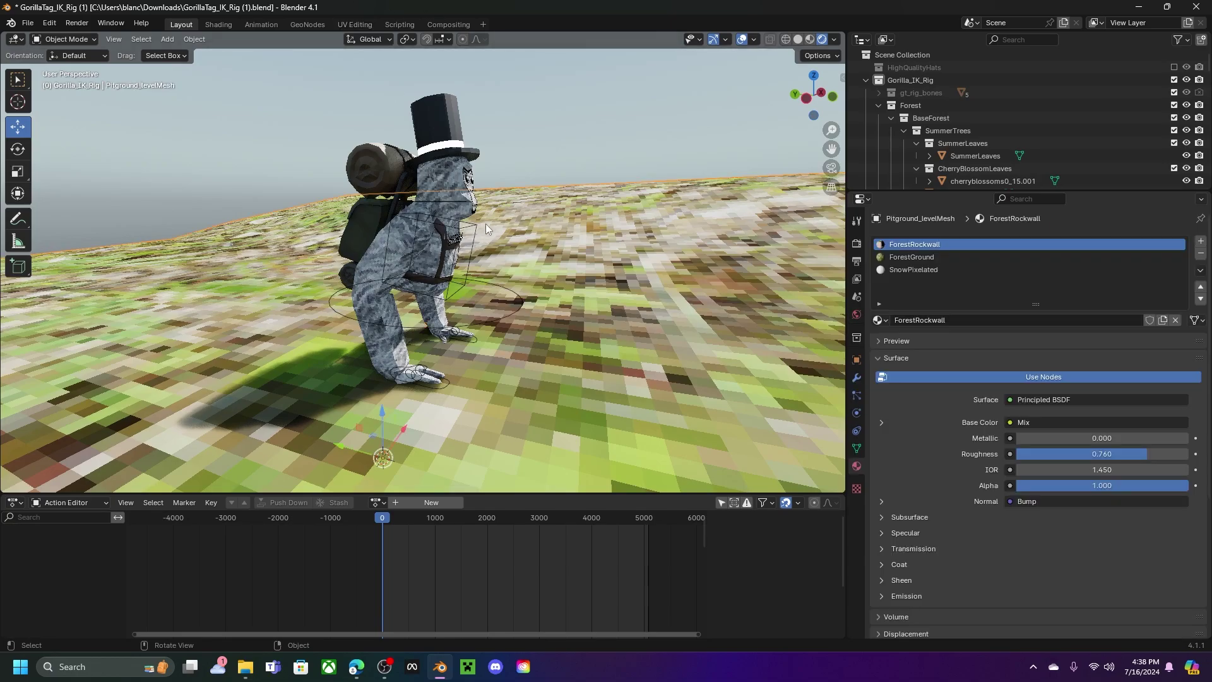
pyautogui.click(474, 224)
pyautogui.moveTo(473, 224); pyautogui.dragTo(483, 249, button='middle')
pyautogui.click(60, 39)
pyautogui.click(63, 81)
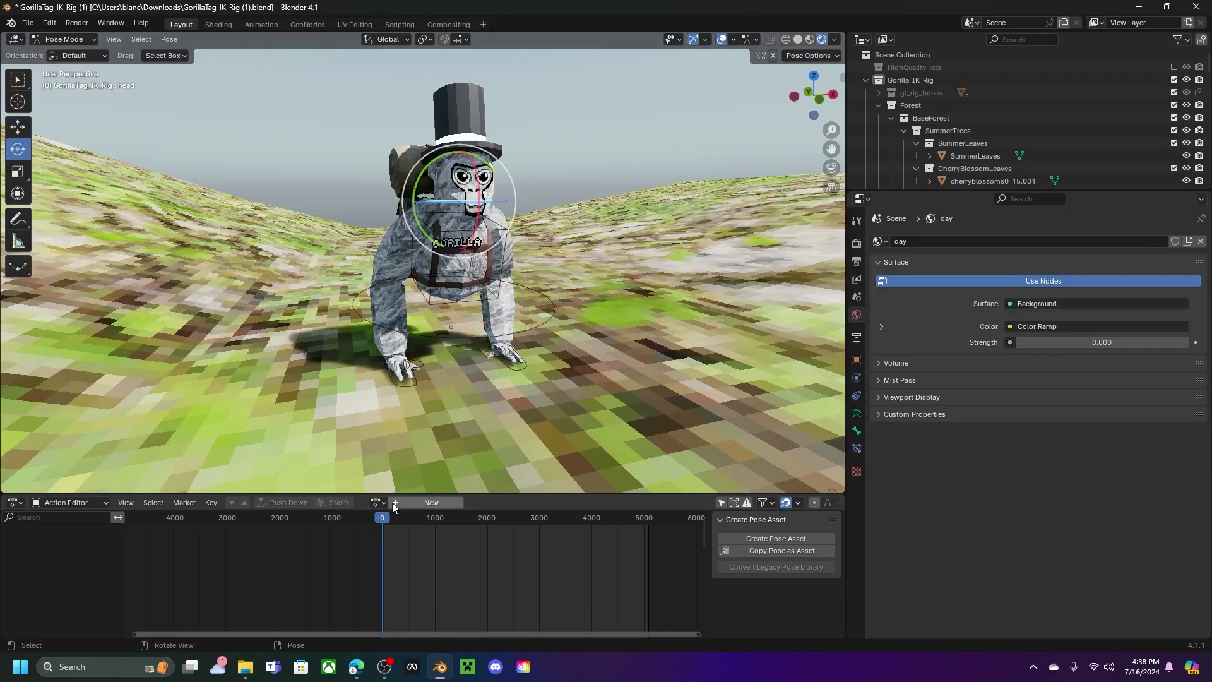
# Change the Action Editor area to a Timeline and show the range around frame 0 in closer detail.
pyautogui.click(25, 503)
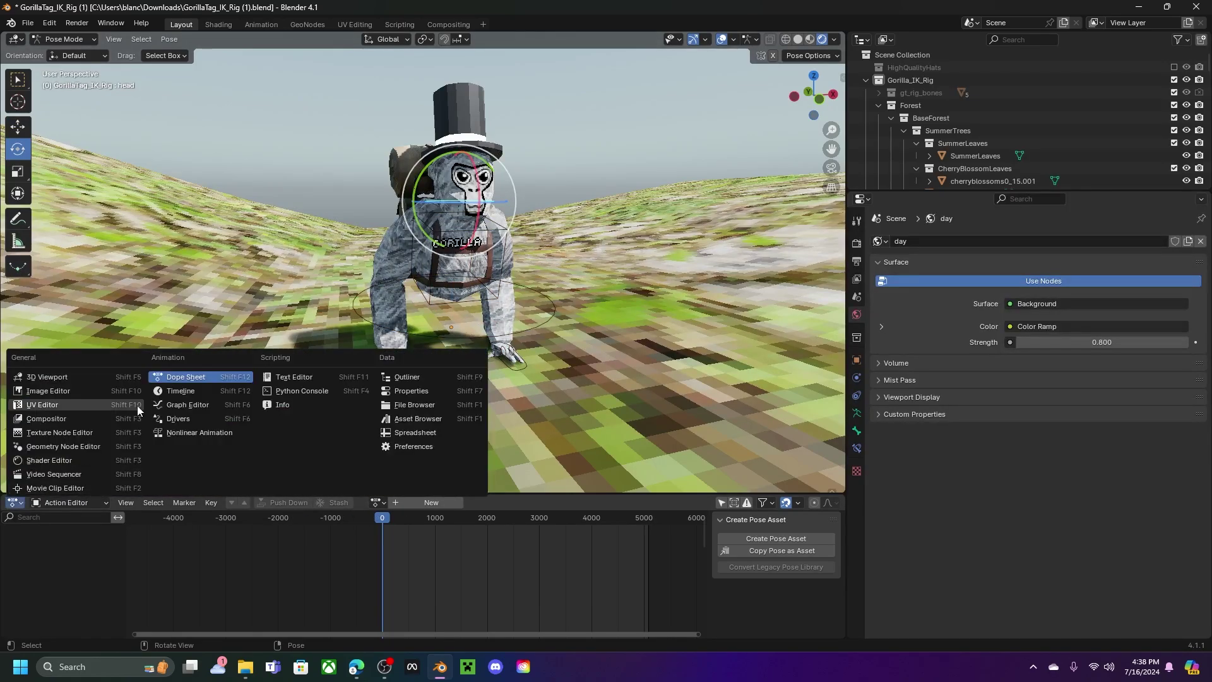
pyautogui.click(174, 392)
pyautogui.scroll(4, 456, 559)
pyautogui.scroll(5, 388, 540)
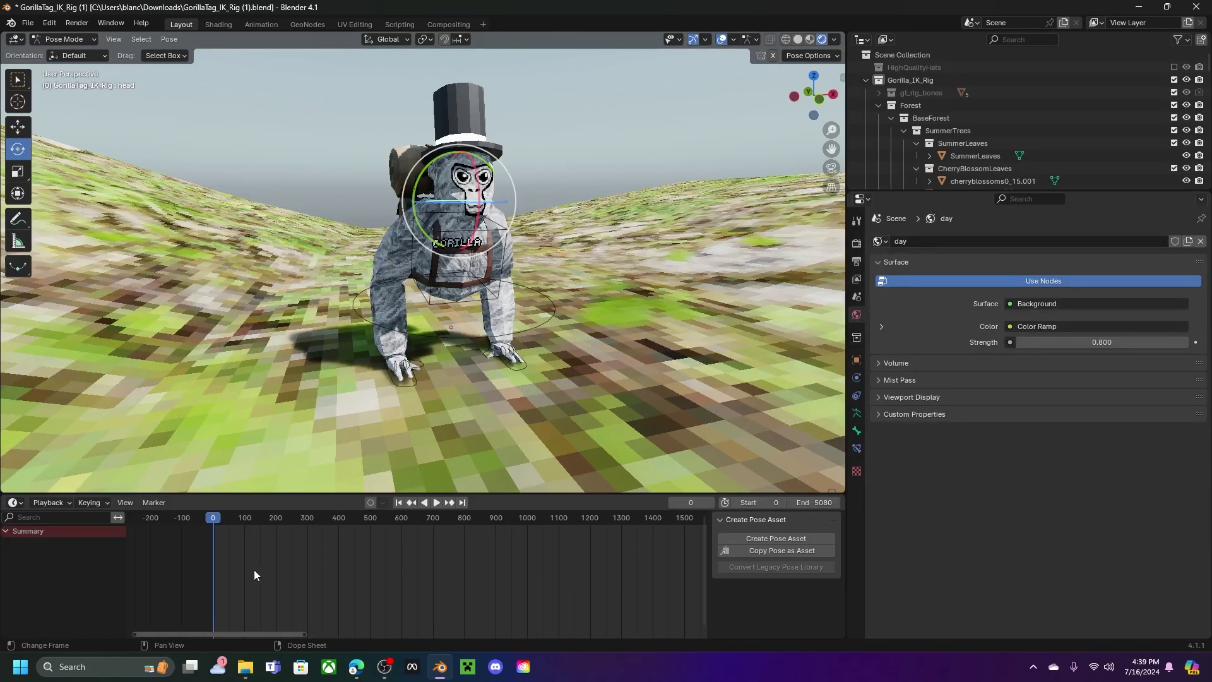
pyautogui.scroll(5, 298, 559)
pyautogui.keyDown('ctrl'); pyautogui.scroll(-3, 422, 546); pyautogui.keyUp('ctrl')
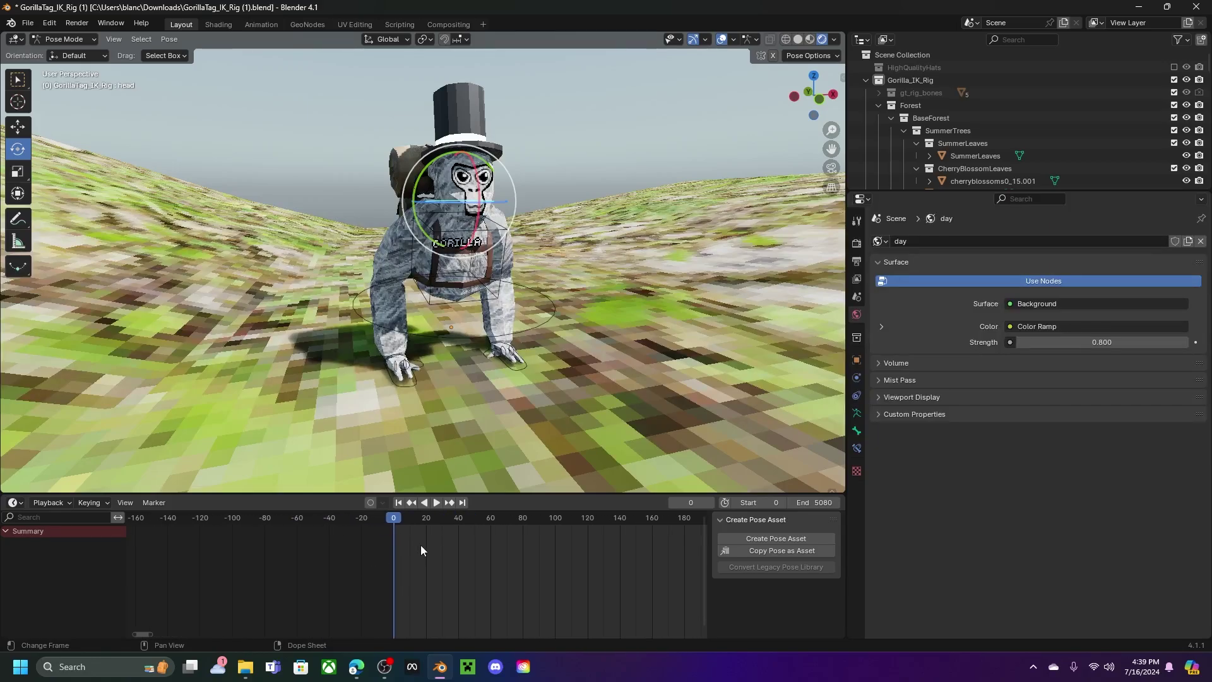
# Set the scene's output frame rate to 60 fps.
pyautogui.click(859, 258)
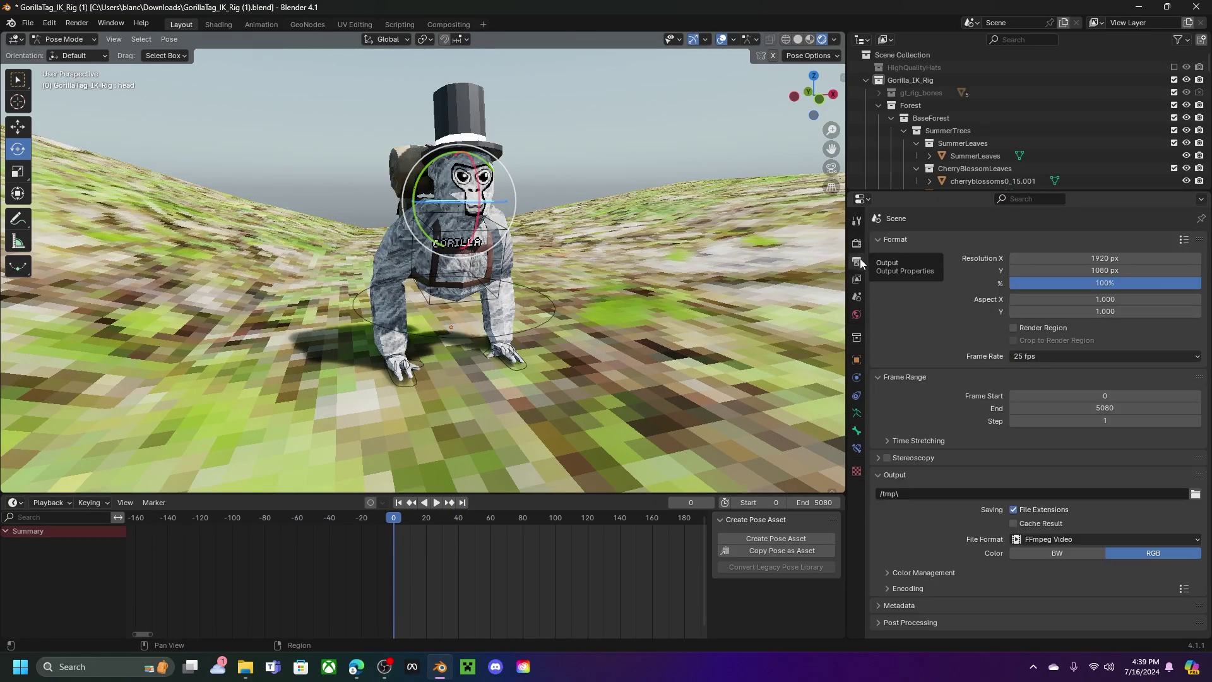
pyautogui.click(1041, 356)
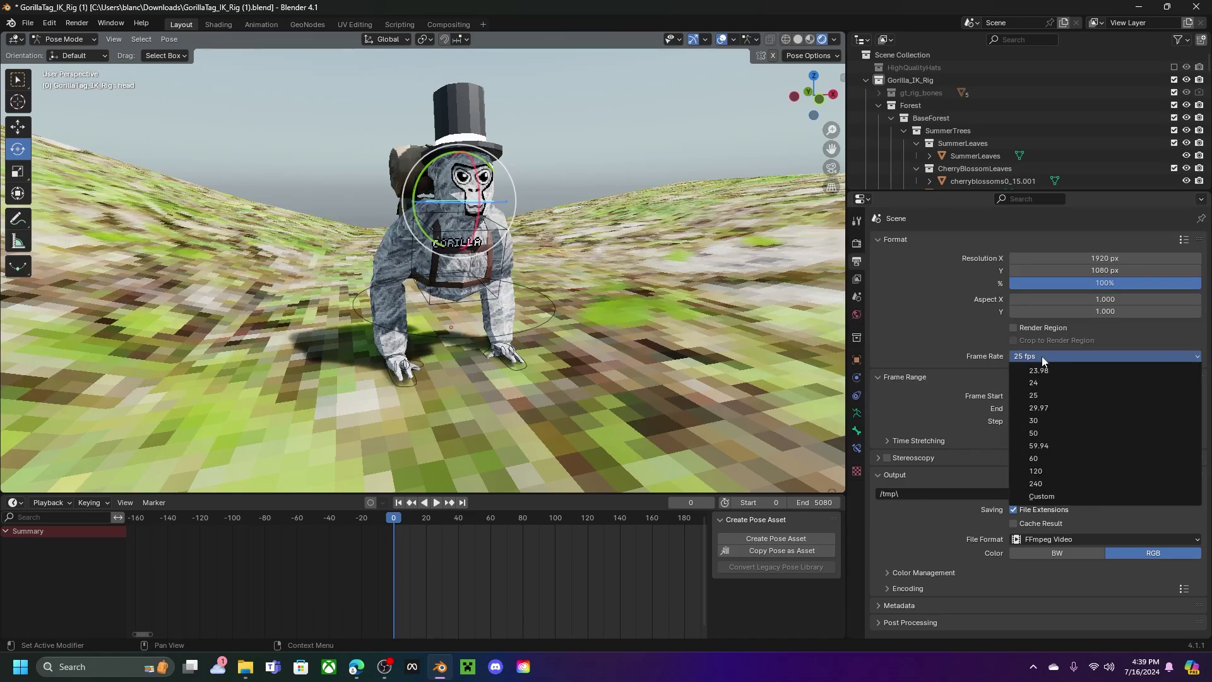
pyautogui.click(1040, 457)
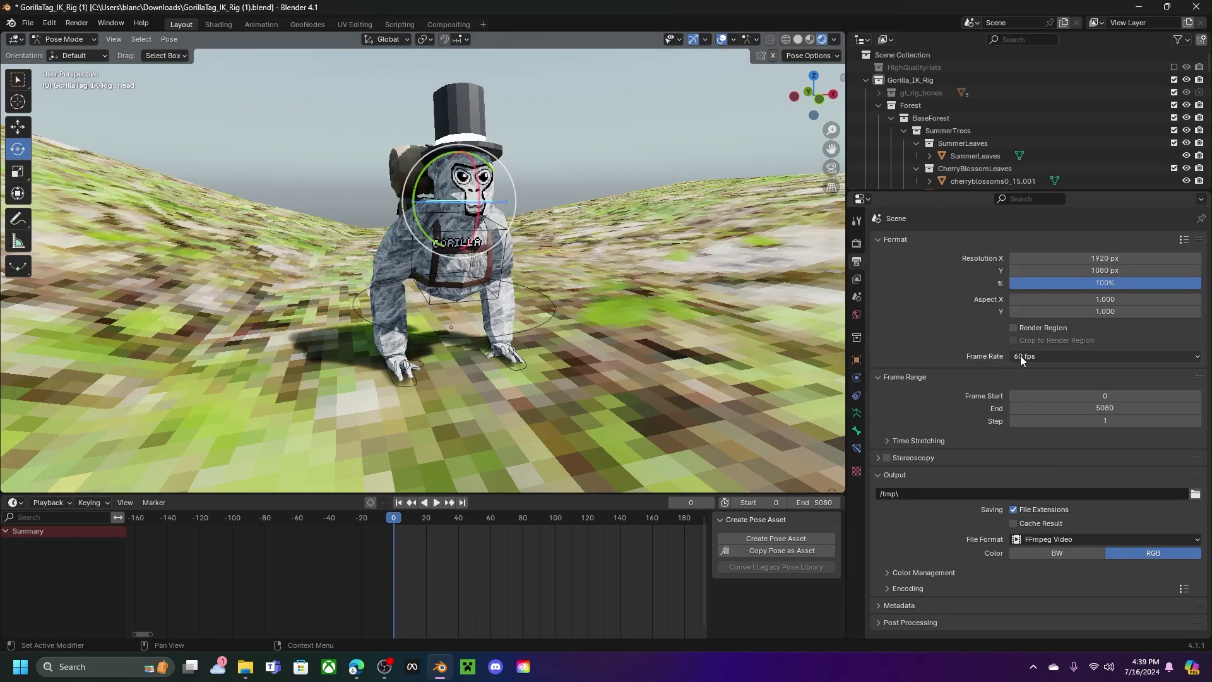
# Enable auto keying, select both hand controllers plus the base, torso and head bones, and keyframe them at frame 0 with a 0 m move.
pyautogui.click(371, 503)
pyautogui.moveTo(551, 254); pyautogui.dragTo(498, 350, button='middle')
pyautogui.click(436, 385)
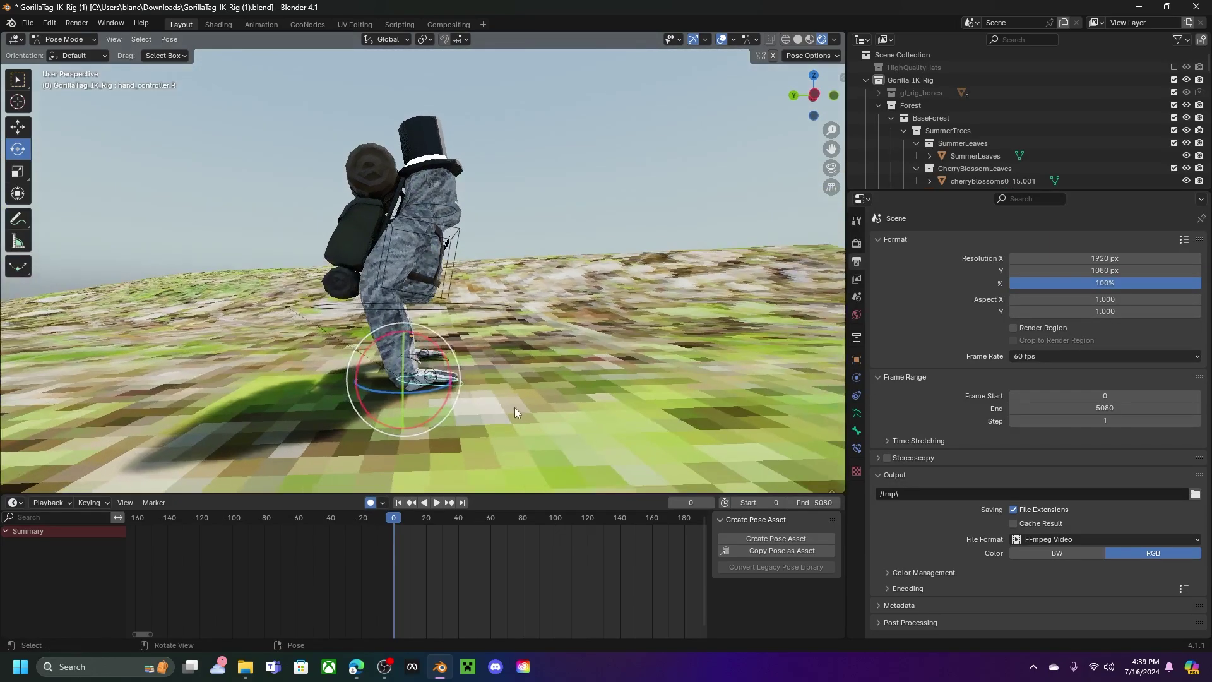
pyautogui.moveTo(513, 407); pyautogui.dragTo(373, 423, button='middle')
pyautogui.click(18, 127)
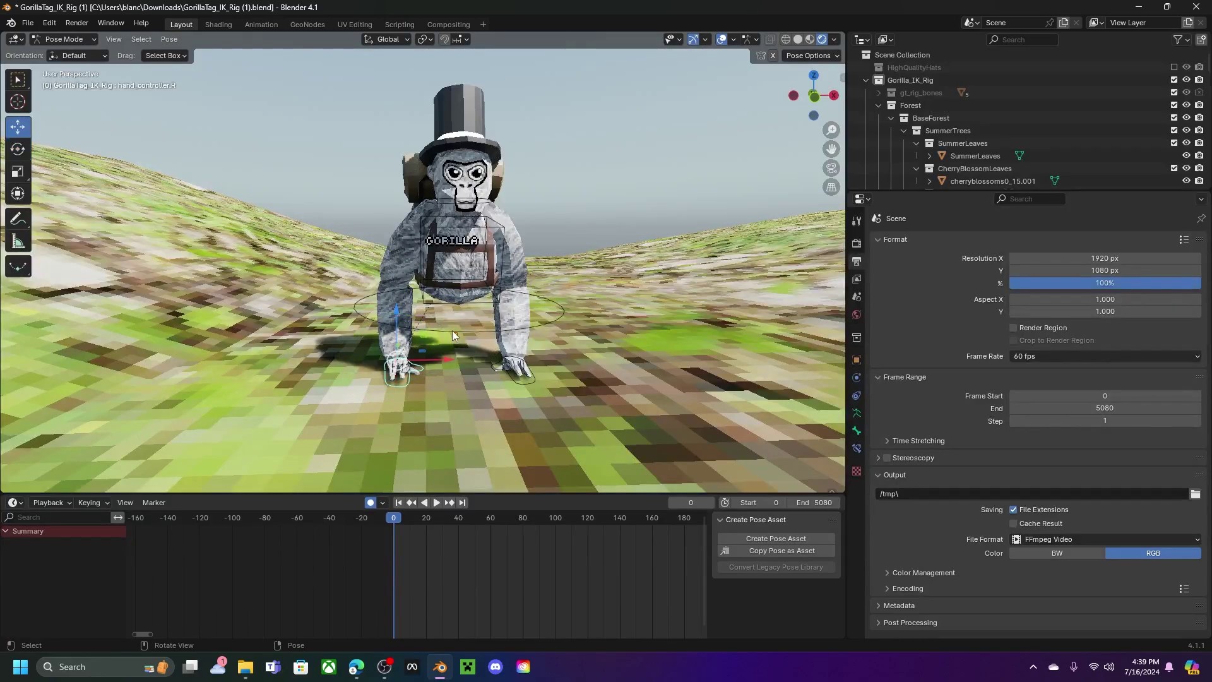
pyautogui.keyDown('shift'); pyautogui.click(509, 375); pyautogui.keyUp('shift')
pyautogui.keyDown('shift'); pyautogui.click(467, 290); pyautogui.keyUp('shift')
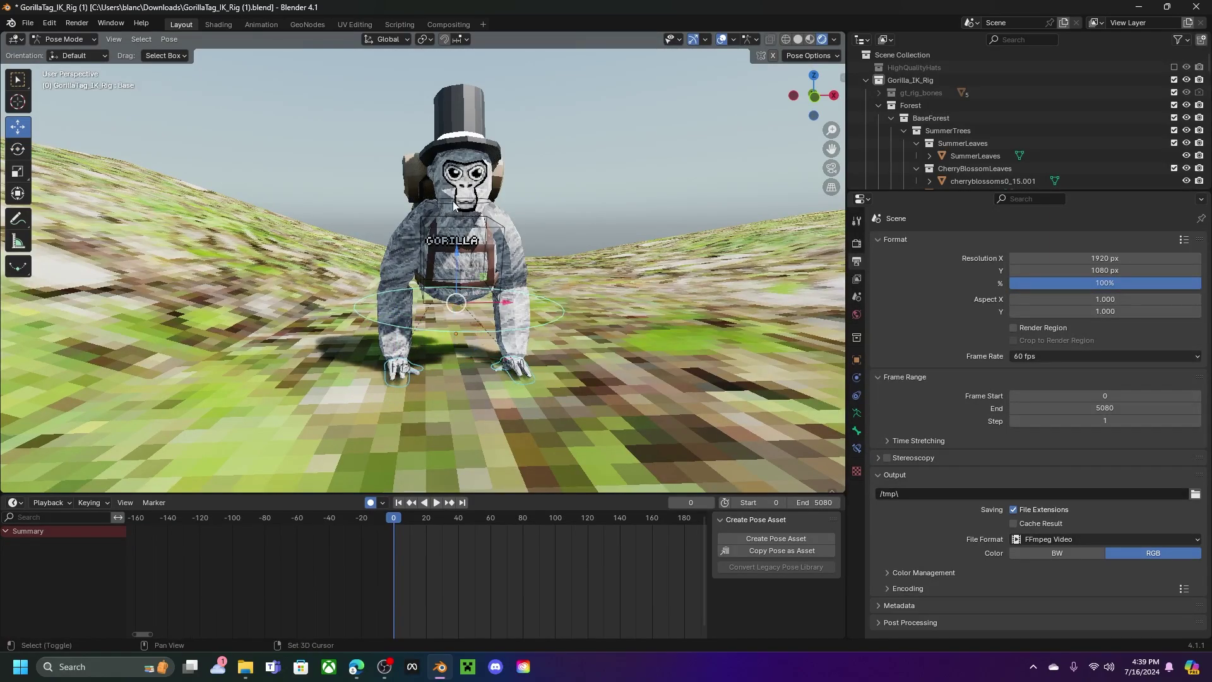
pyautogui.keyDown('shift'); pyautogui.click(503, 240); pyautogui.keyUp('shift')
pyautogui.keyDown('shift'); pyautogui.click(475, 196); pyautogui.keyUp('shift')
pyautogui.moveTo(454, 259); pyautogui.dragTo(455, 258)
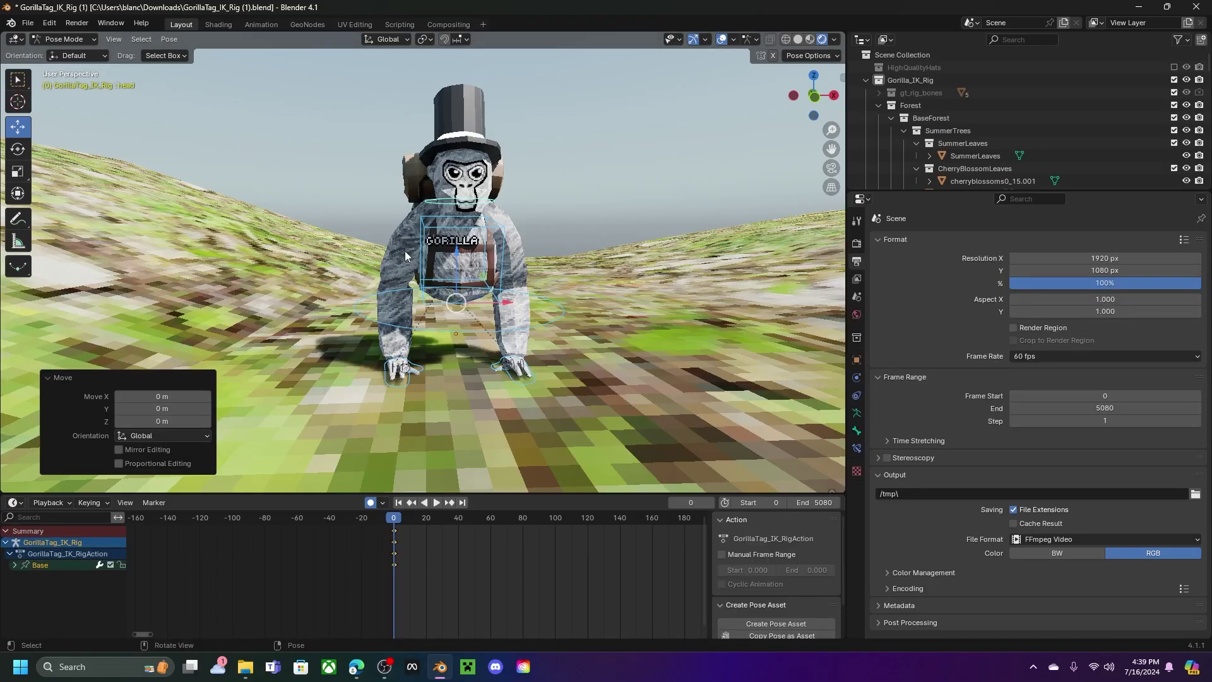
# Keyframe the right hand controller, left hand controller and torso bone one at a time at frame 0 using 0 m moves.
pyautogui.click(412, 372)
pyautogui.moveTo(411, 373); pyautogui.dragTo(453, 376, button='middle')
pyautogui.click(400, 392)
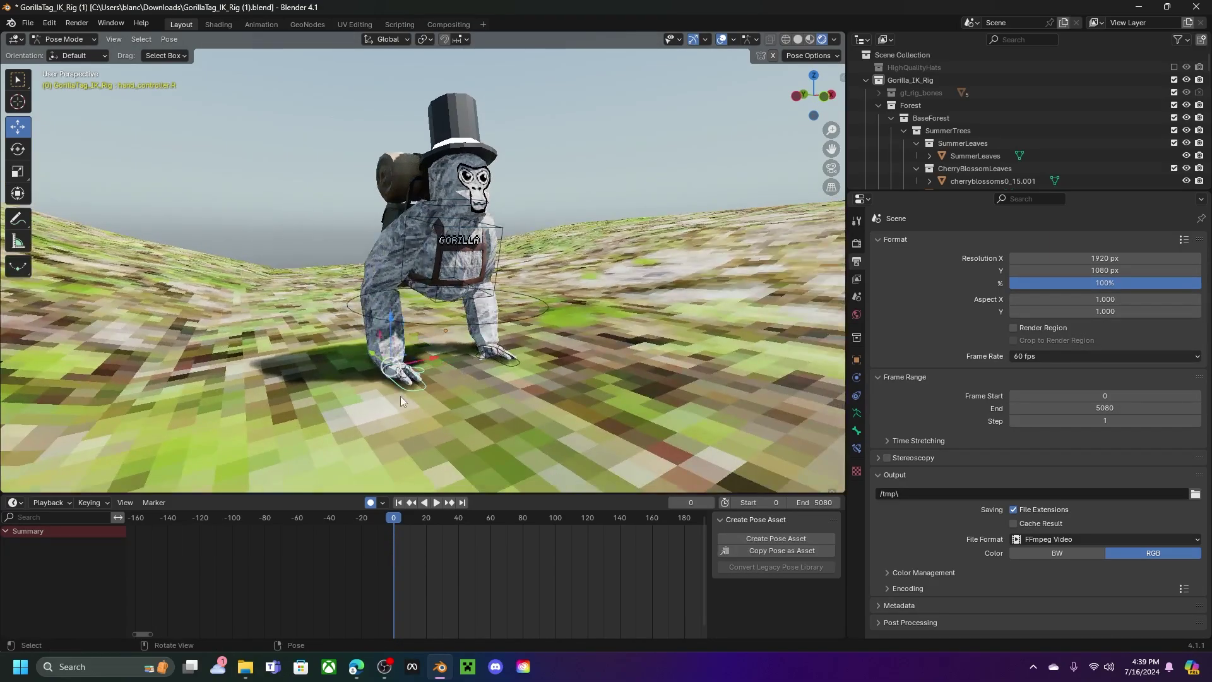
pyautogui.moveTo(392, 322); pyautogui.dragTo(391, 322)
pyautogui.click(515, 369)
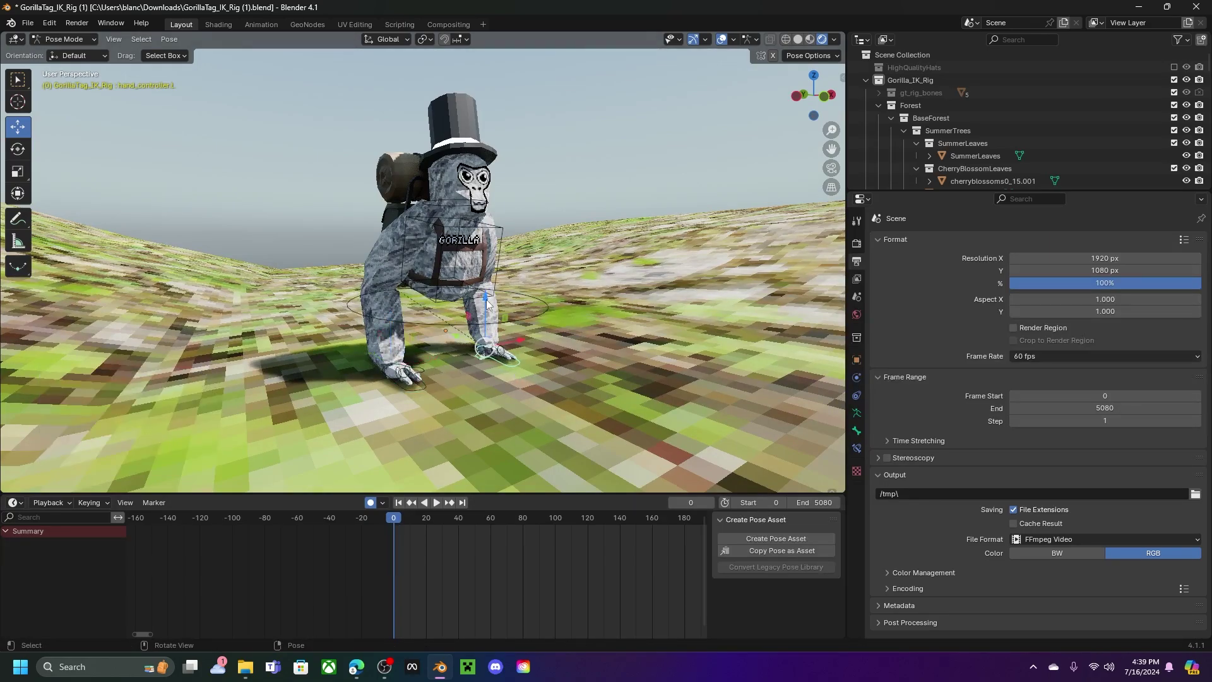
pyautogui.moveTo(487, 305); pyautogui.dragTo(487, 305)
pyautogui.click(433, 262)
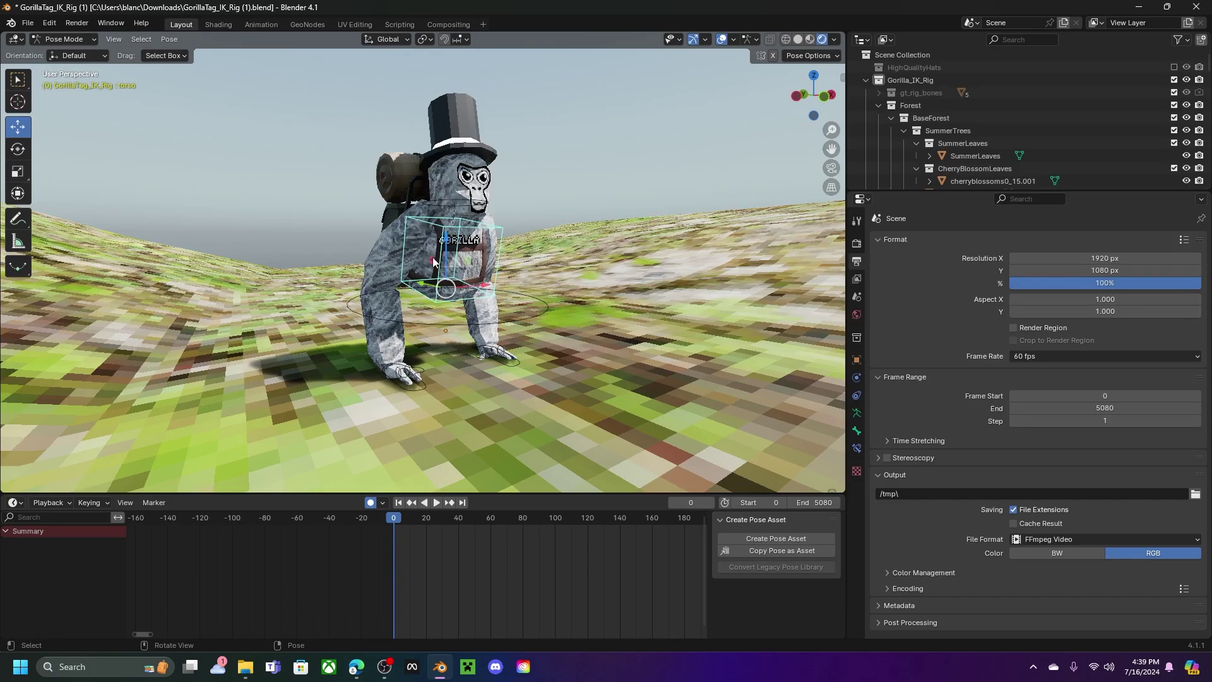
pyautogui.moveTo(442, 245); pyautogui.dragTo(442, 245)
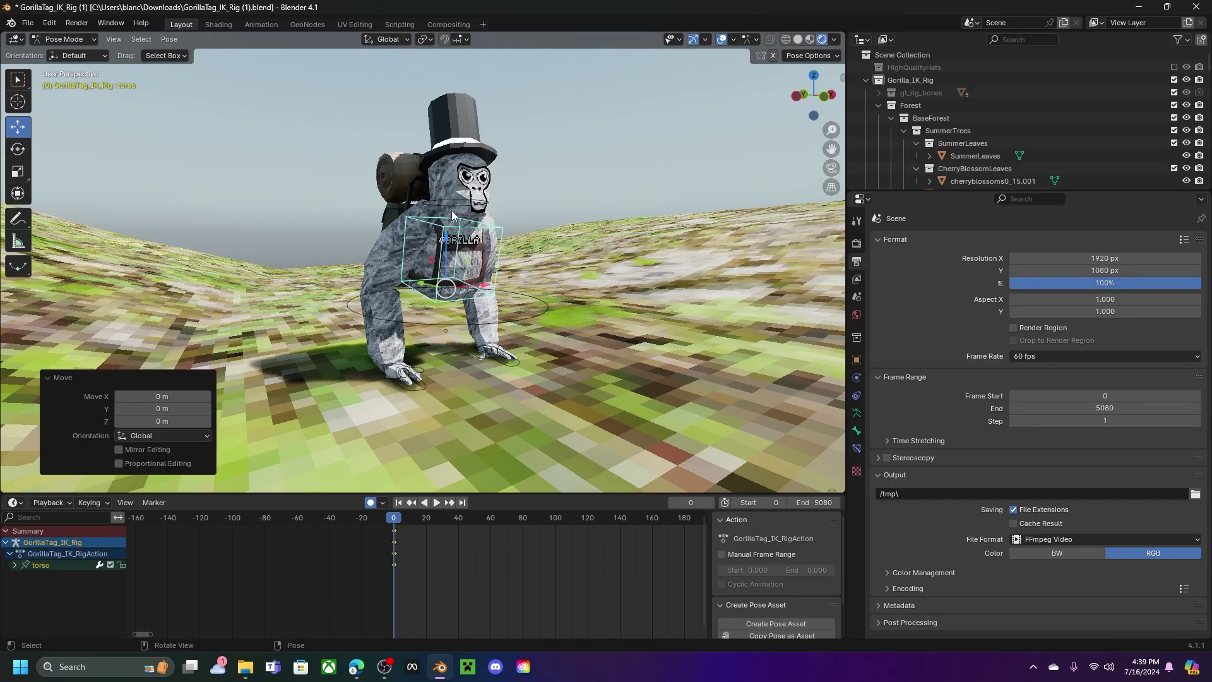
pyautogui.click(449, 162)
# Raise the right hand controller to about head height at frame 80 and keyframe it.
pyautogui.click(404, 373)
pyautogui.moveTo(403, 525); pyautogui.dragTo(523, 520)
pyautogui.moveTo(524, 342); pyautogui.dragTo(488, 340, button='middle')
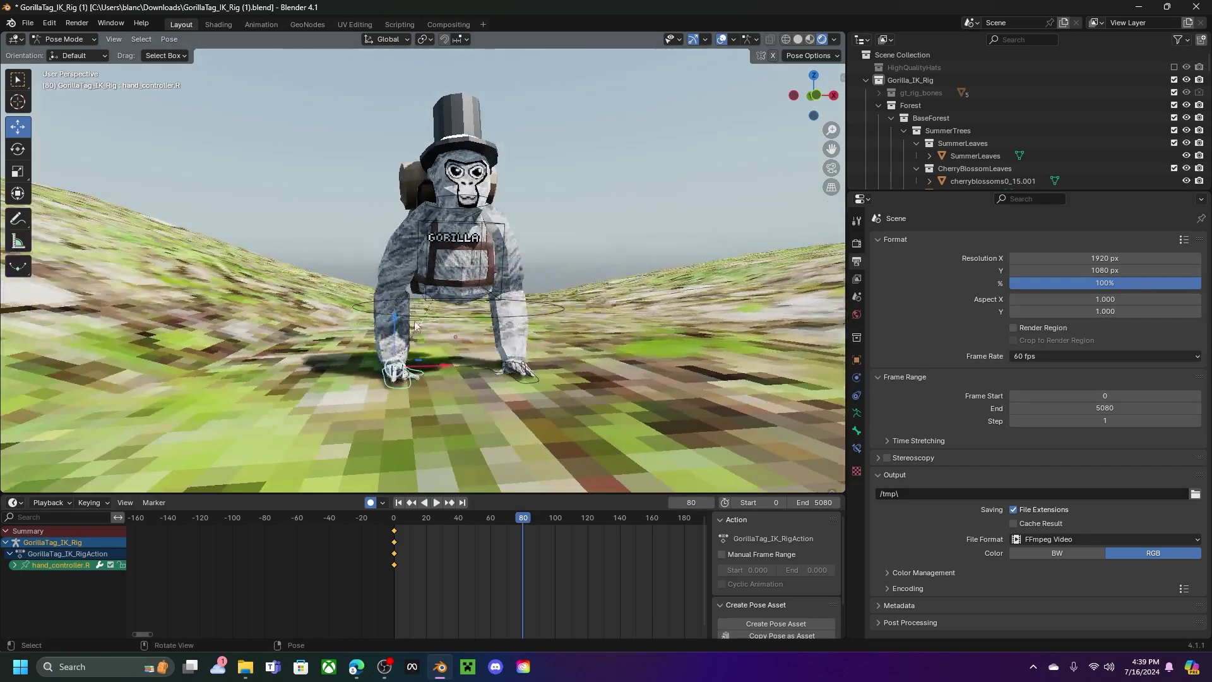
pyautogui.moveTo(394, 312); pyautogui.dragTo(405, 187)
pyautogui.click(406, 187)
pyautogui.press('i')
# Return to frame 0, play back the hand-raise animation, and inspect the raised arm from the side.
pyautogui.hotkey('shift', 'Left')
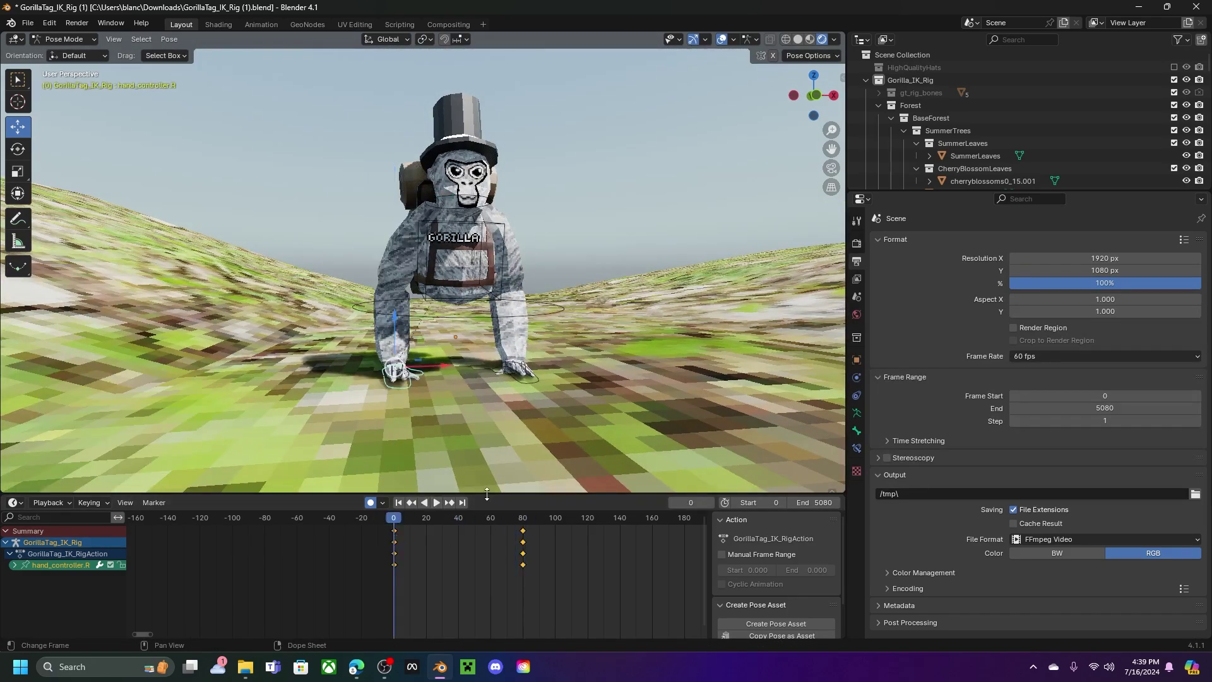
pyautogui.click(435, 503)
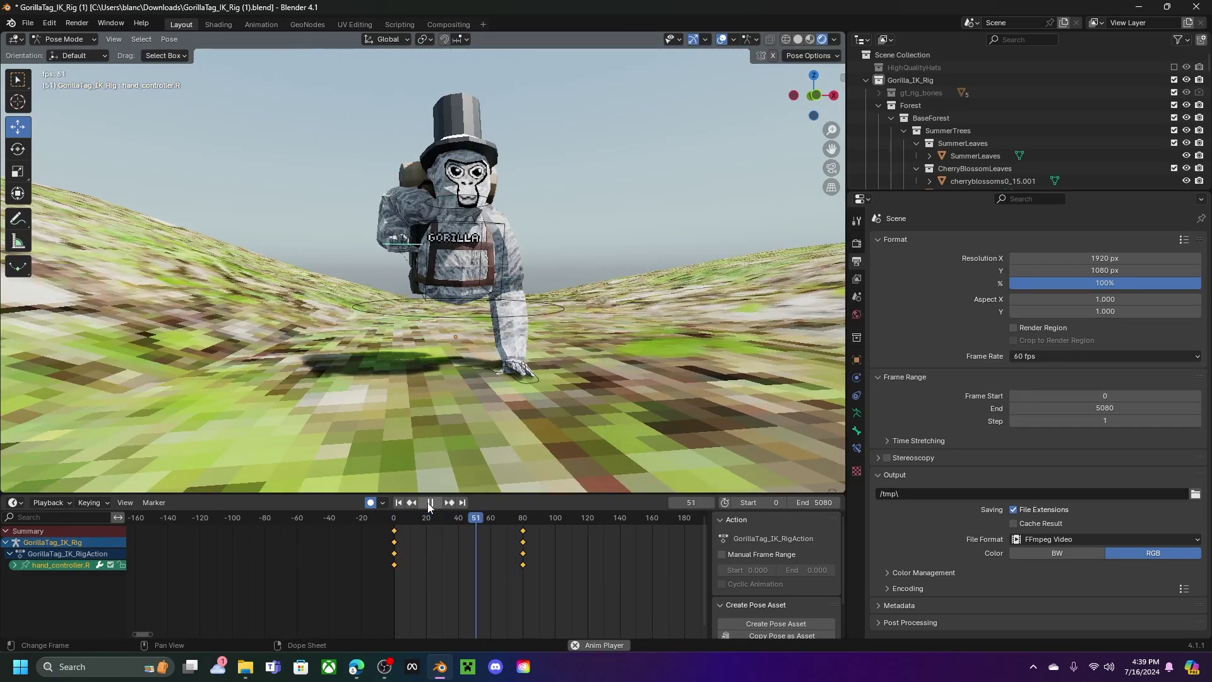
pyautogui.click(430, 502)
pyautogui.moveTo(414, 410); pyautogui.dragTo(469, 375, button='middle')
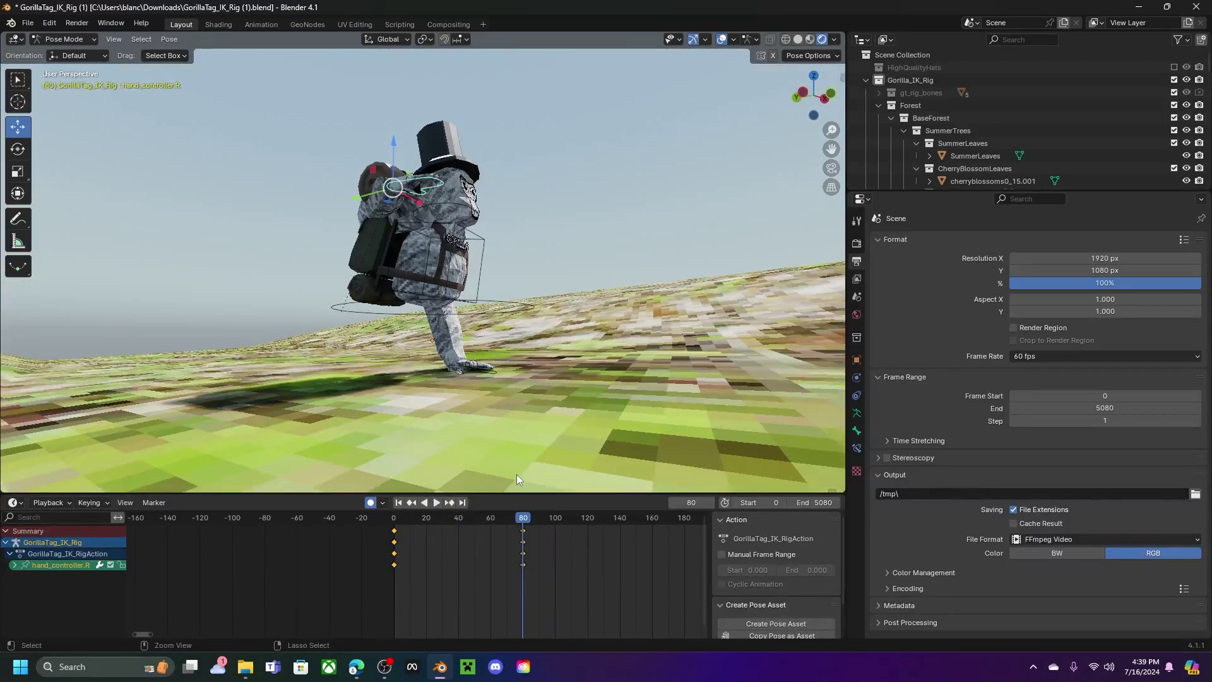
# Undo the right hand controller's raise at frame 80.
pyautogui.hotkey('ctrl', 'z')
pyautogui.hotkey('ctrl', 'z')
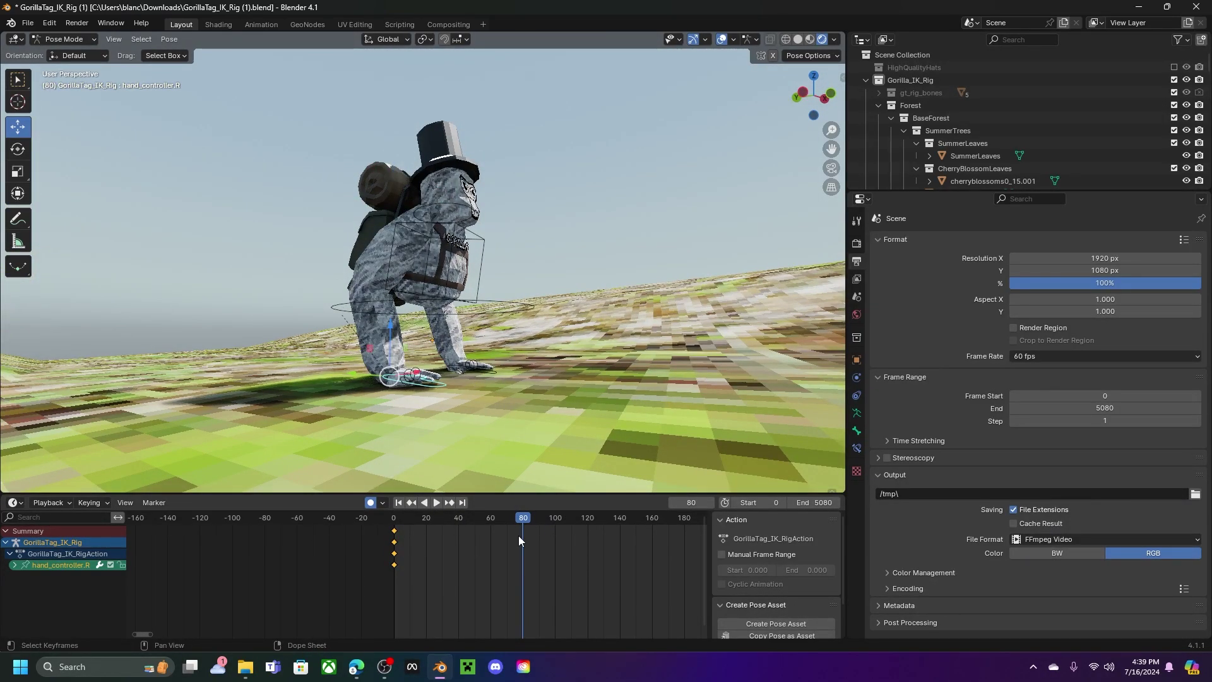
pyautogui.moveTo(499, 404); pyautogui.dragTo(467, 310, button='middle')
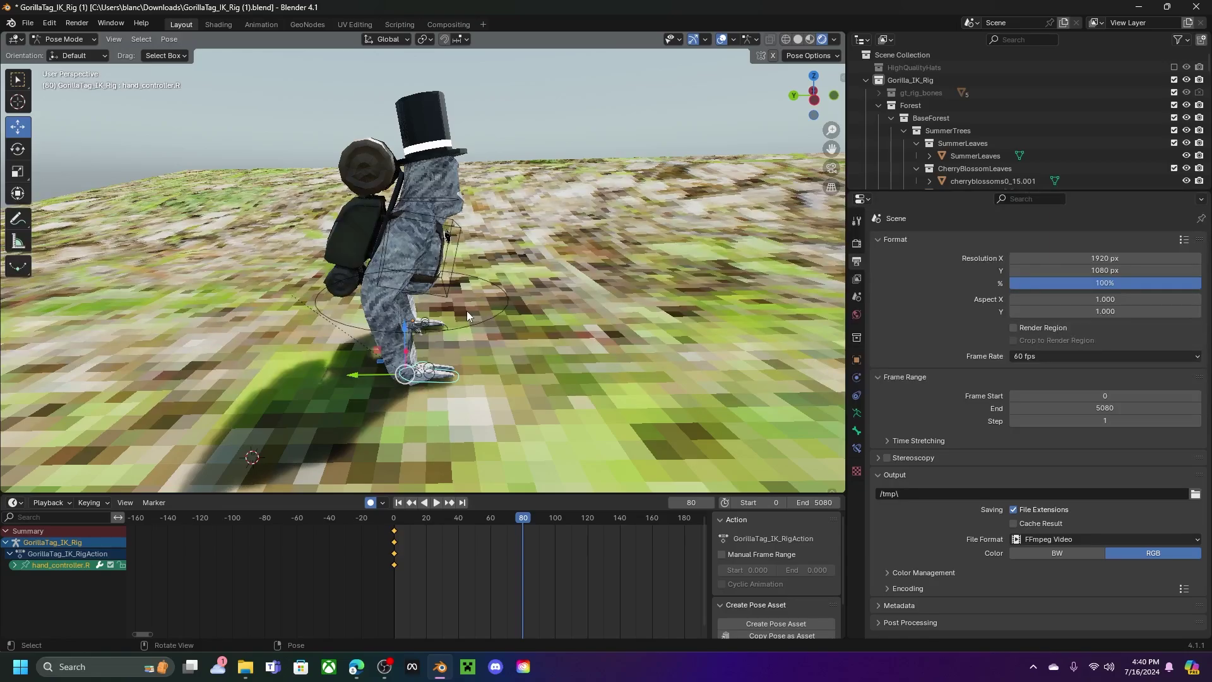
pyautogui.moveTo(467, 310); pyautogui.dragTo(505, 237, button='middle')
pyautogui.click(505, 238)
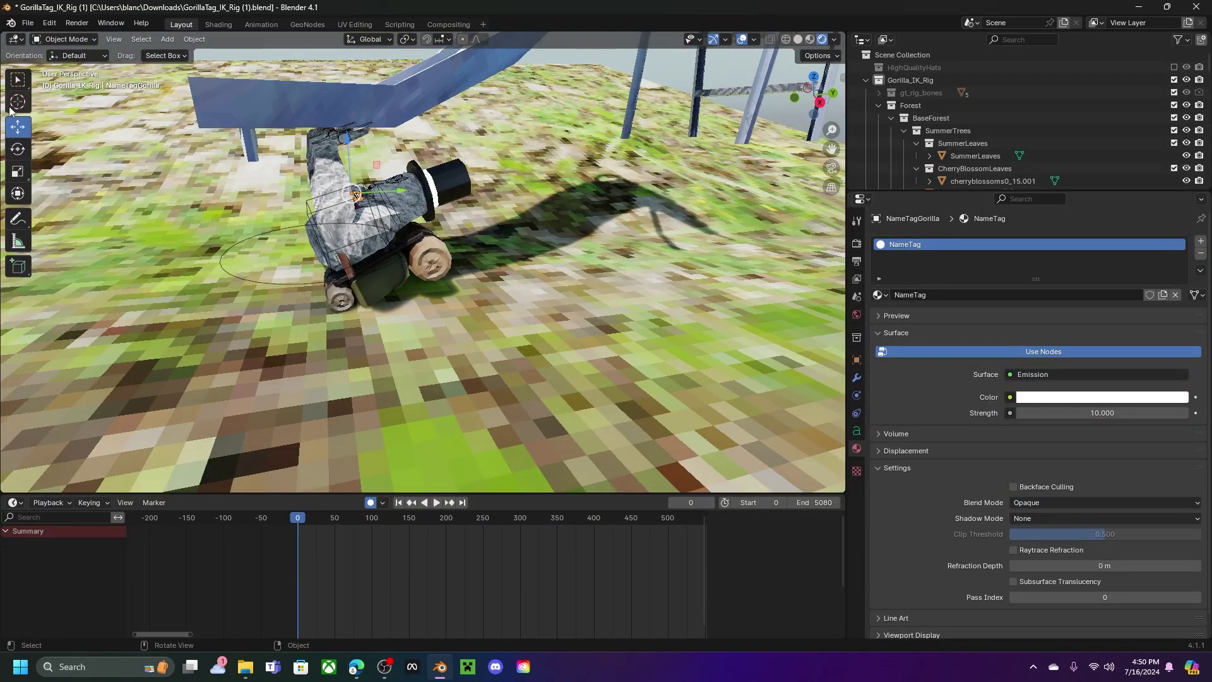
# Place the 3D cursor on the ground in front of the gorilla and add a camera there.
pyautogui.click(15, 108)
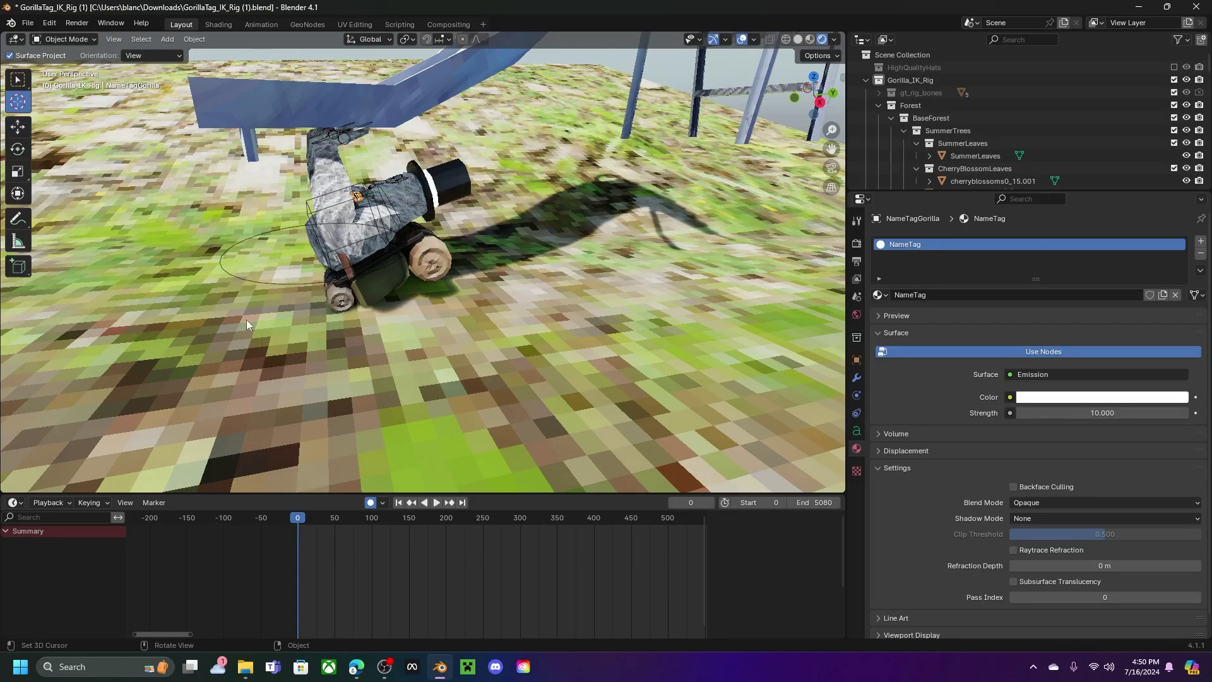
pyautogui.keyDown('shift'); pyautogui.moveTo(346, 385); pyautogui.dragTo(406, 319, button='middle'); pyautogui.keyUp('shift')
pyautogui.click(397, 353)
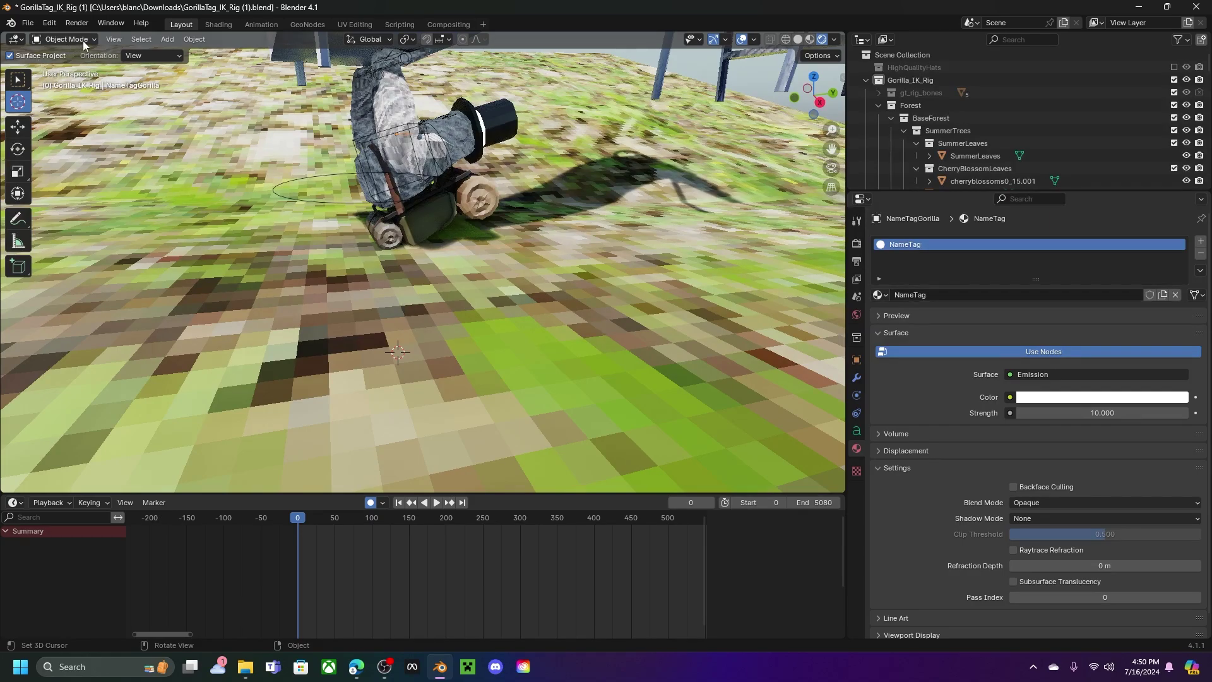
pyautogui.hotkey('shift', 'a')
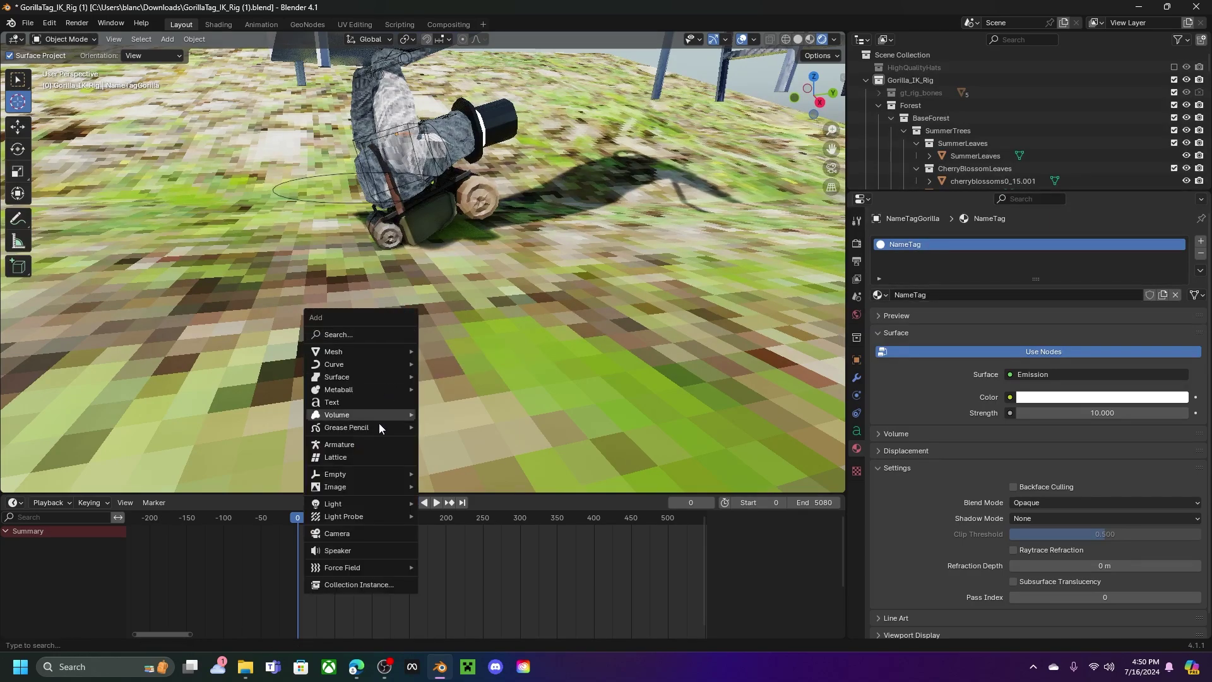
pyautogui.click(360, 533)
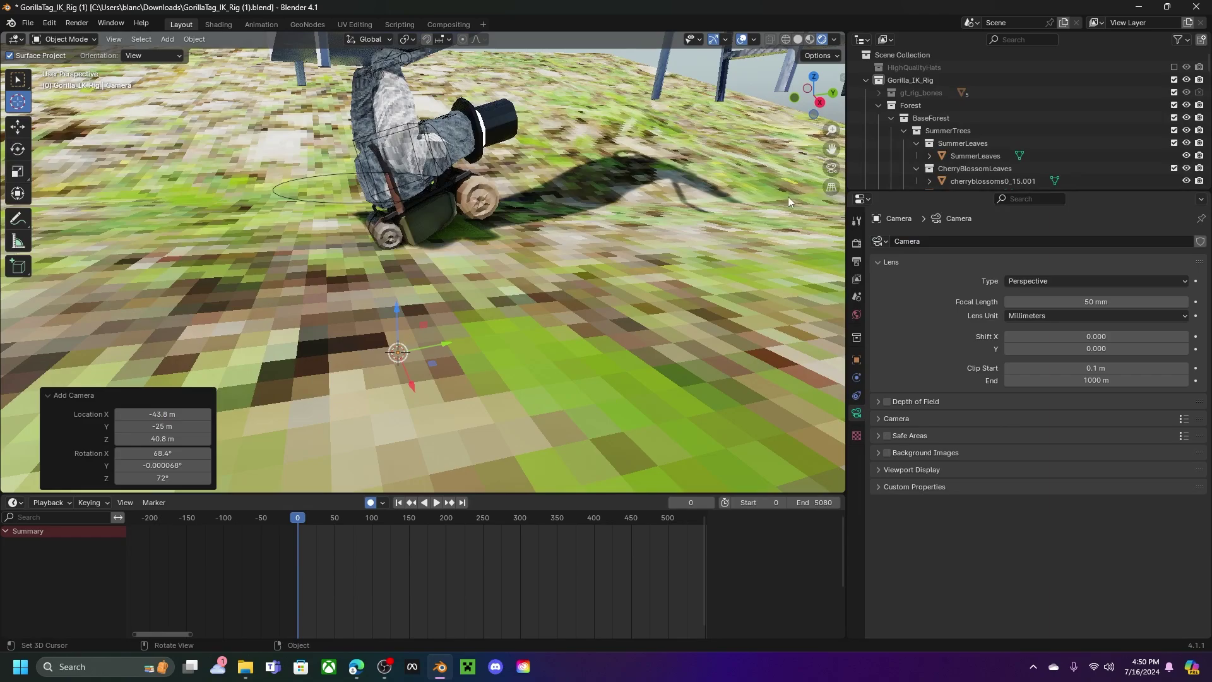
# Look through the new camera and lock the camera to the view, leaving the sidebar closed.
pyautogui.click(830, 170)
pyautogui.press('n')
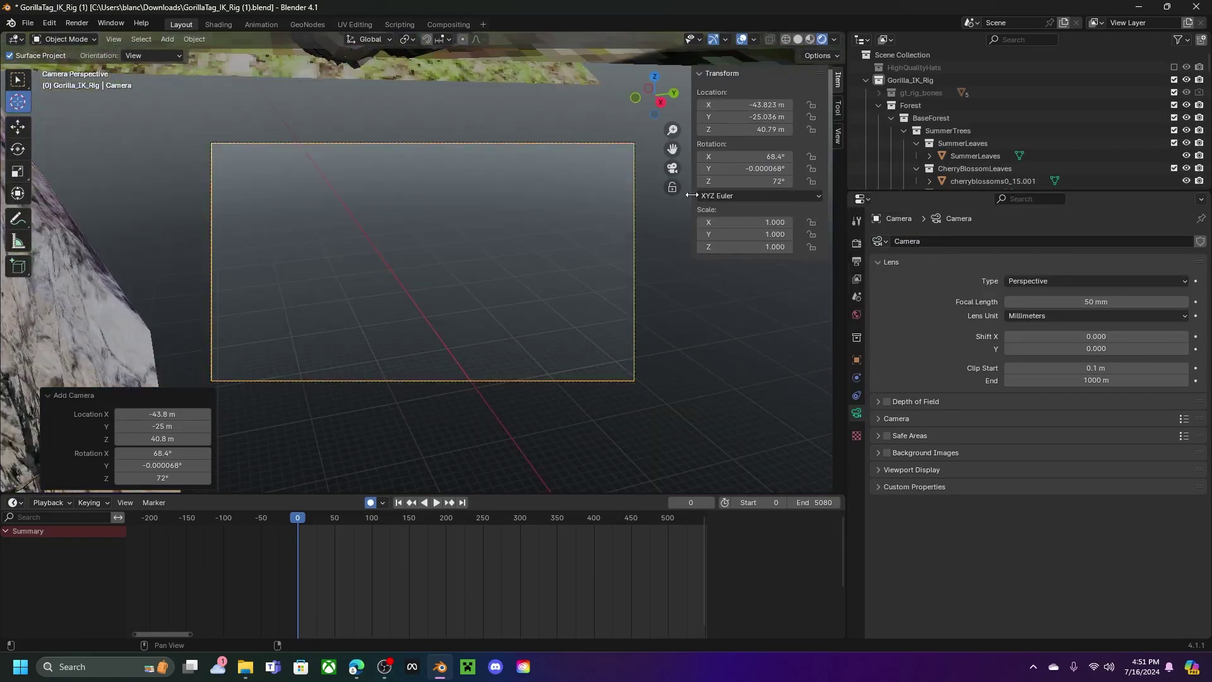
pyautogui.click(838, 137)
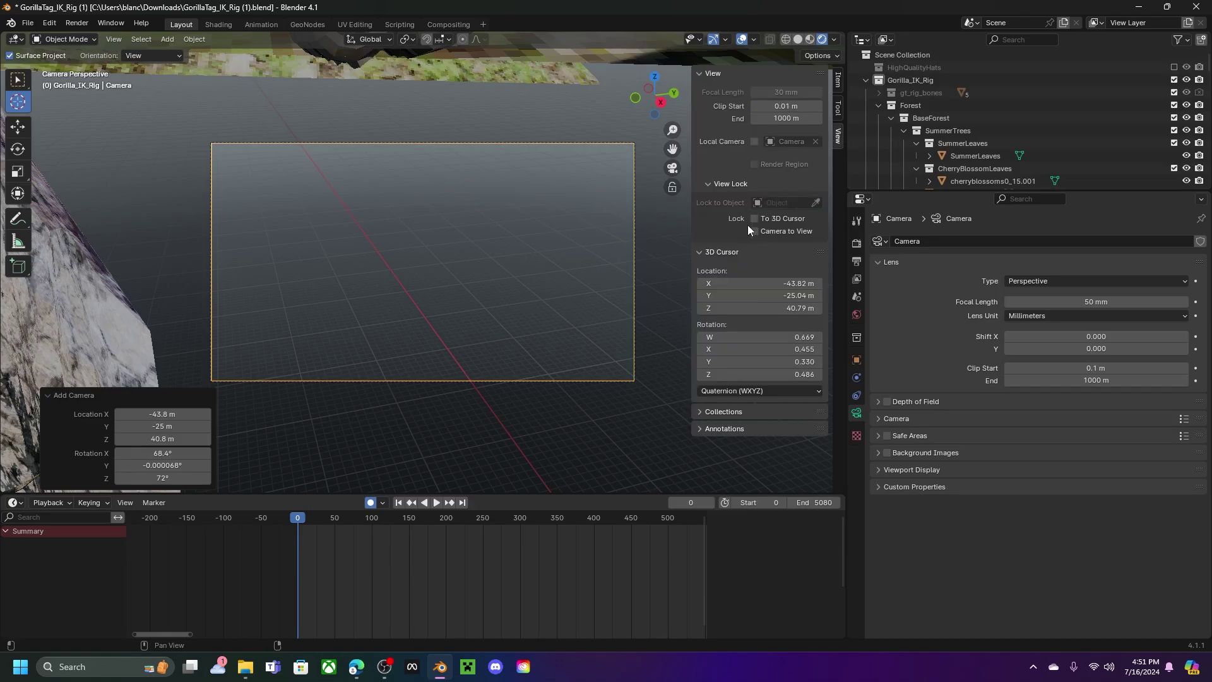
pyautogui.click(754, 231)
pyautogui.moveTo(693, 231); pyautogui.dragTo(817, 297)
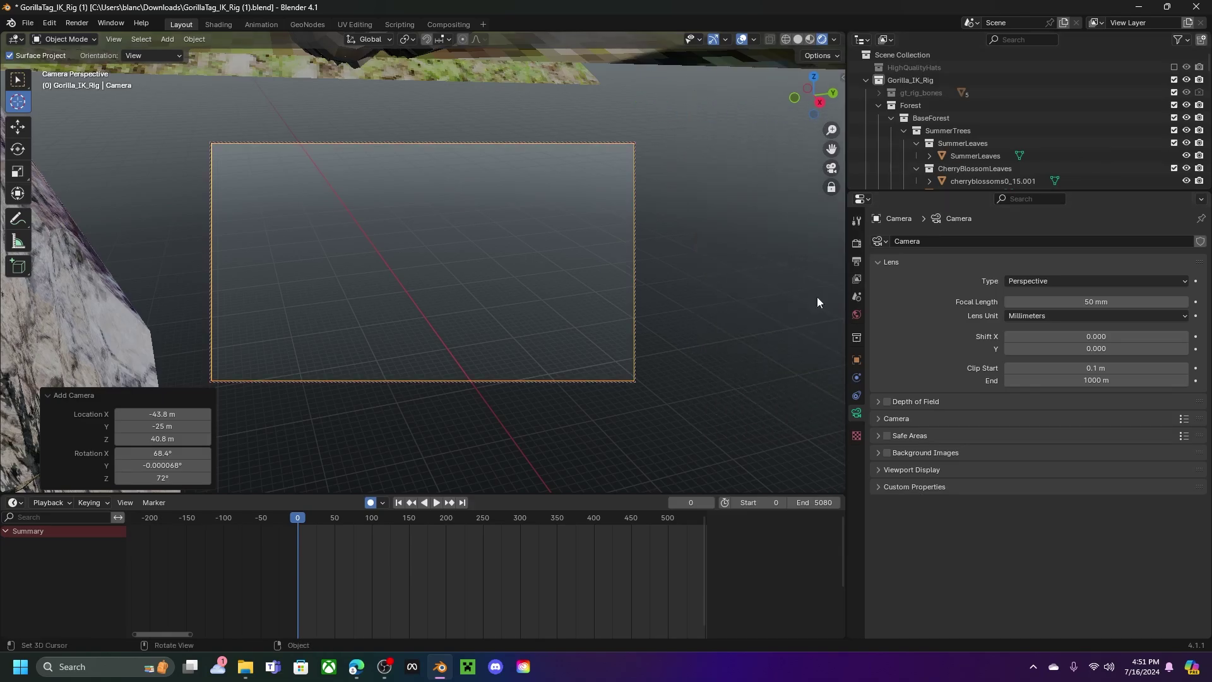
# Reposition the locked camera so the whole gorilla lying by the slide fits inside the camera frame.
pyautogui.scroll(-3, 608, 278)
pyautogui.scroll(2, 599, 271)
pyautogui.keyDown('shift'); pyautogui.moveTo(599, 271); pyautogui.dragTo(573, 468, button='middle'); pyautogui.keyUp('shift')
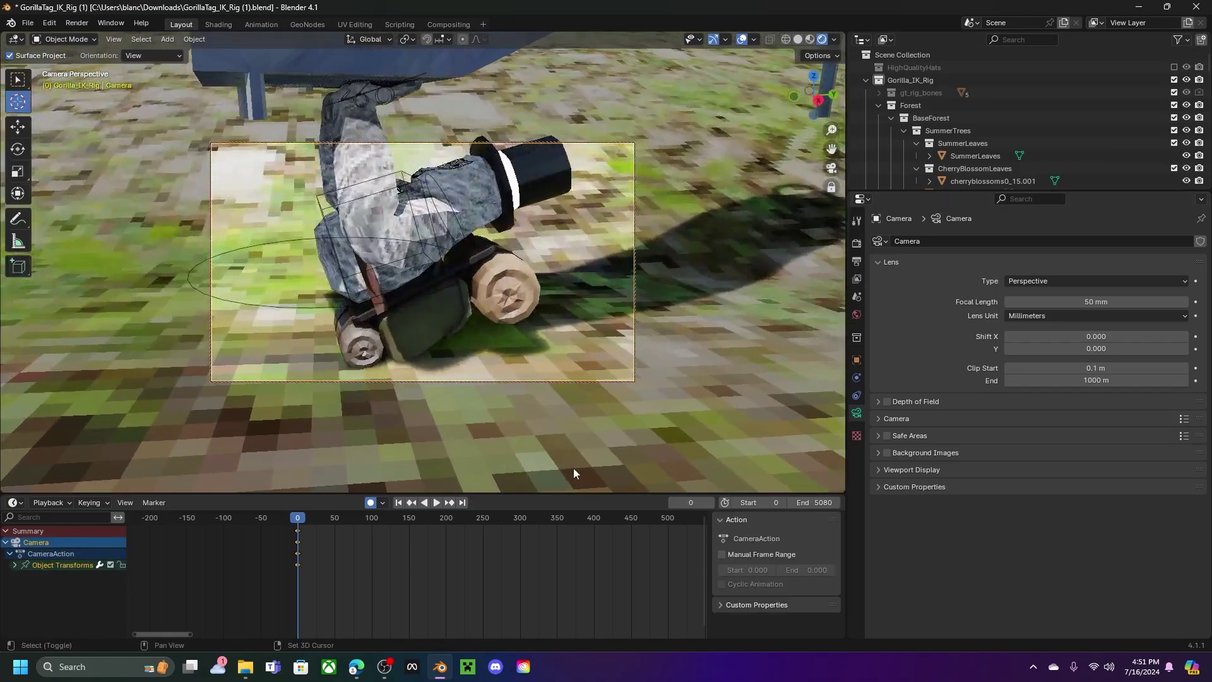
pyautogui.scroll(-2, 482, 342)
pyautogui.keyDown('shift'); pyautogui.moveTo(482, 342); pyautogui.dragTo(475, 353, button='middle'); pyautogui.keyUp('shift')
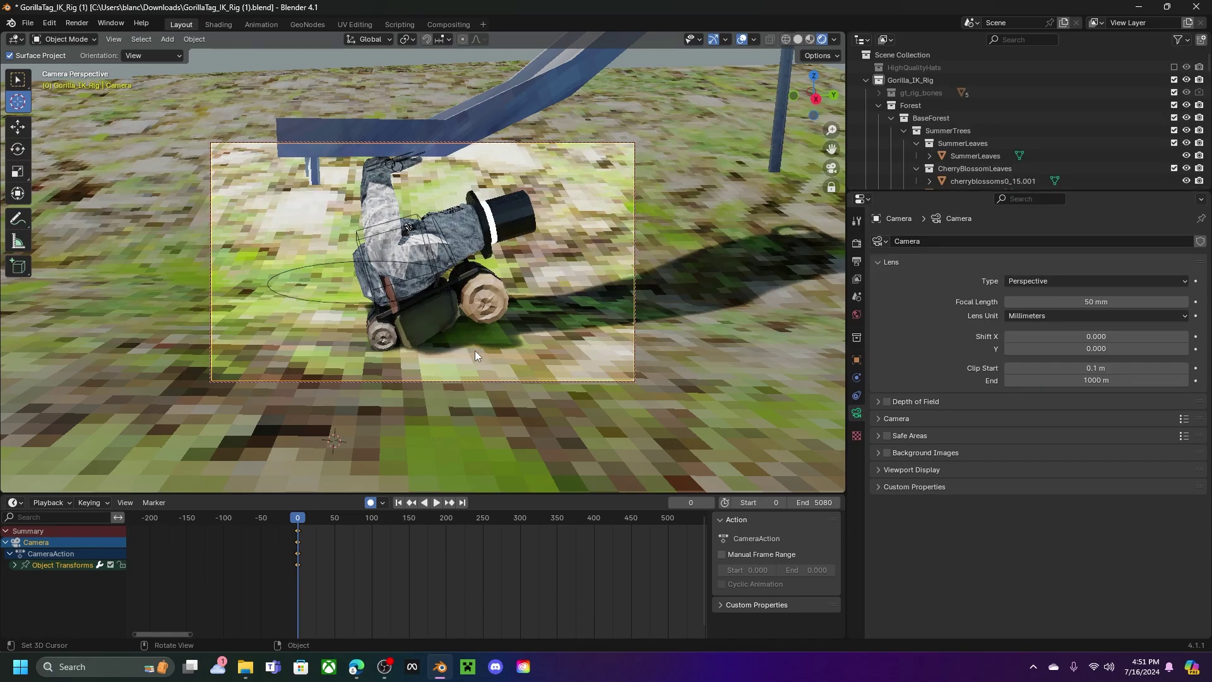
pyautogui.moveTo(472, 337); pyautogui.dragTo(499, 329, button='middle')
# Leave the camera view, place the 3D cursor on the gorilla's face between the eyes, and return to the Select Box tool.
pyautogui.click(830, 167)
pyautogui.scroll(-3, 386, 226)
pyautogui.click(386, 227)
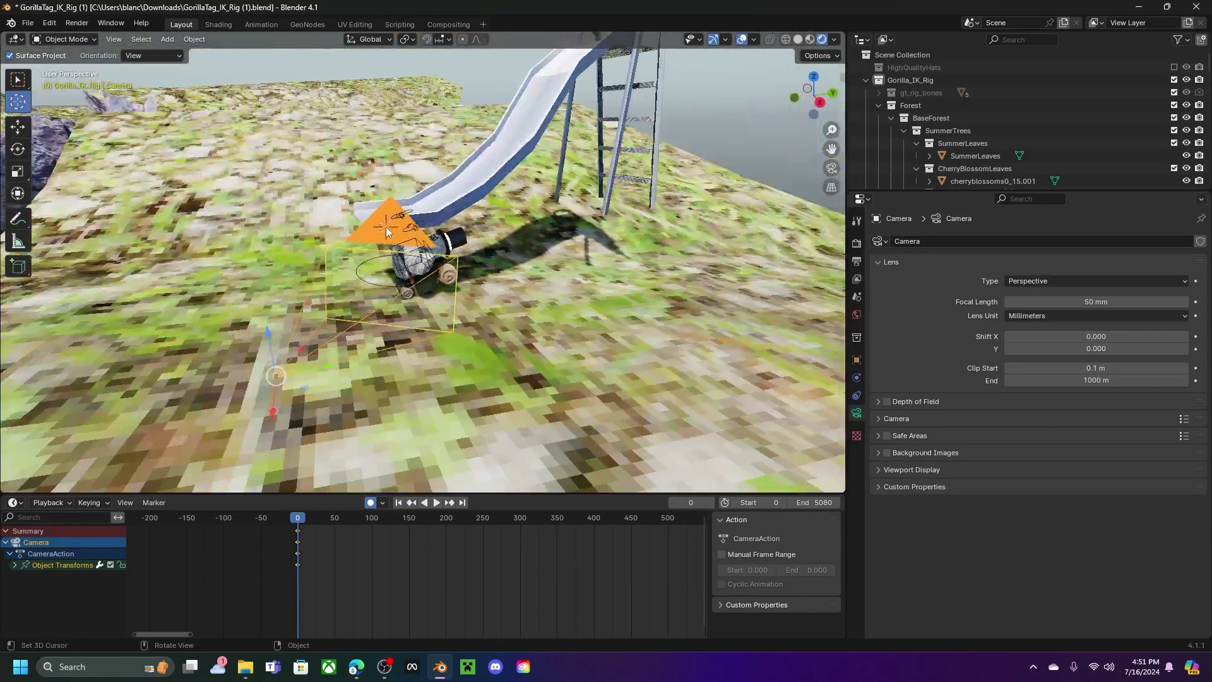
pyautogui.moveTo(386, 227); pyautogui.dragTo(334, 225, button='middle')
pyautogui.click(21, 79)
pyautogui.scroll(6, 384, 265)
pyautogui.moveTo(384, 270); pyautogui.dragTo(377, 301, button='middle')
pyautogui.click(14, 102)
pyautogui.scroll(6, 442, 214)
pyautogui.moveTo(442, 215); pyautogui.dragTo(447, 314, button='middle')
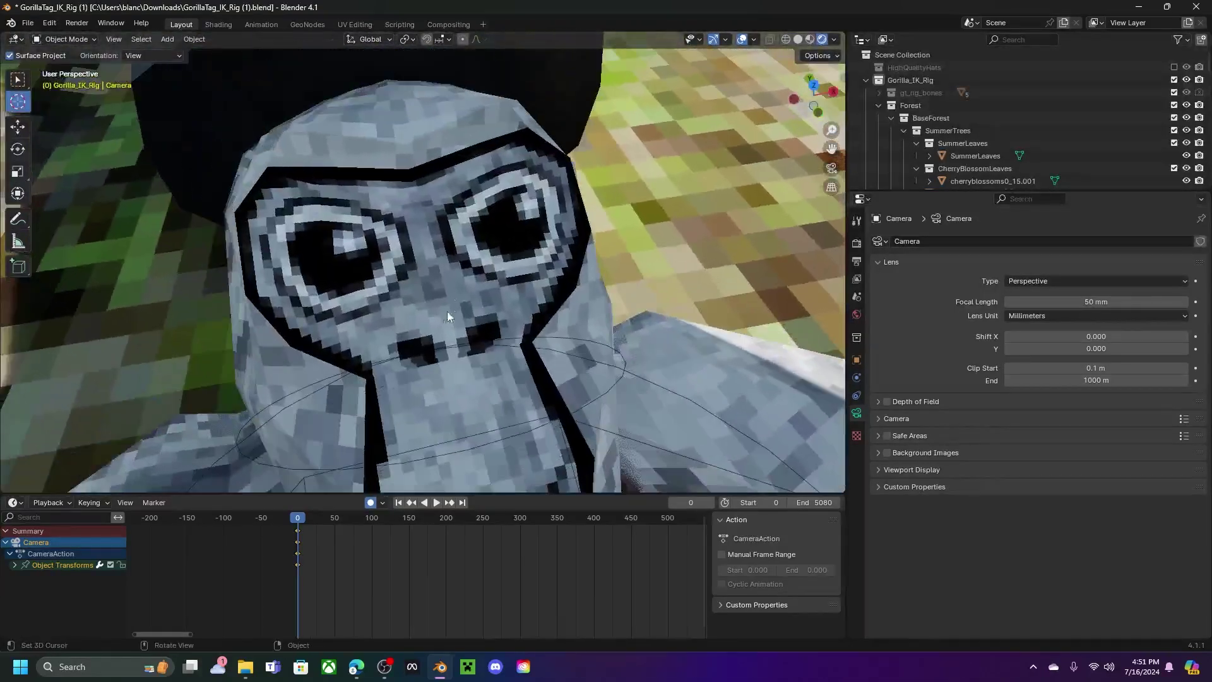
pyautogui.click(426, 244)
pyautogui.click(17, 79)
# Add a Plain Axes empty with a 1 m radius at the 3D cursor on the gorilla's face.
pyautogui.moveTo(378, 341); pyautogui.dragTo(555, 271, button='middle')
pyautogui.hotkey('shift', 'a')
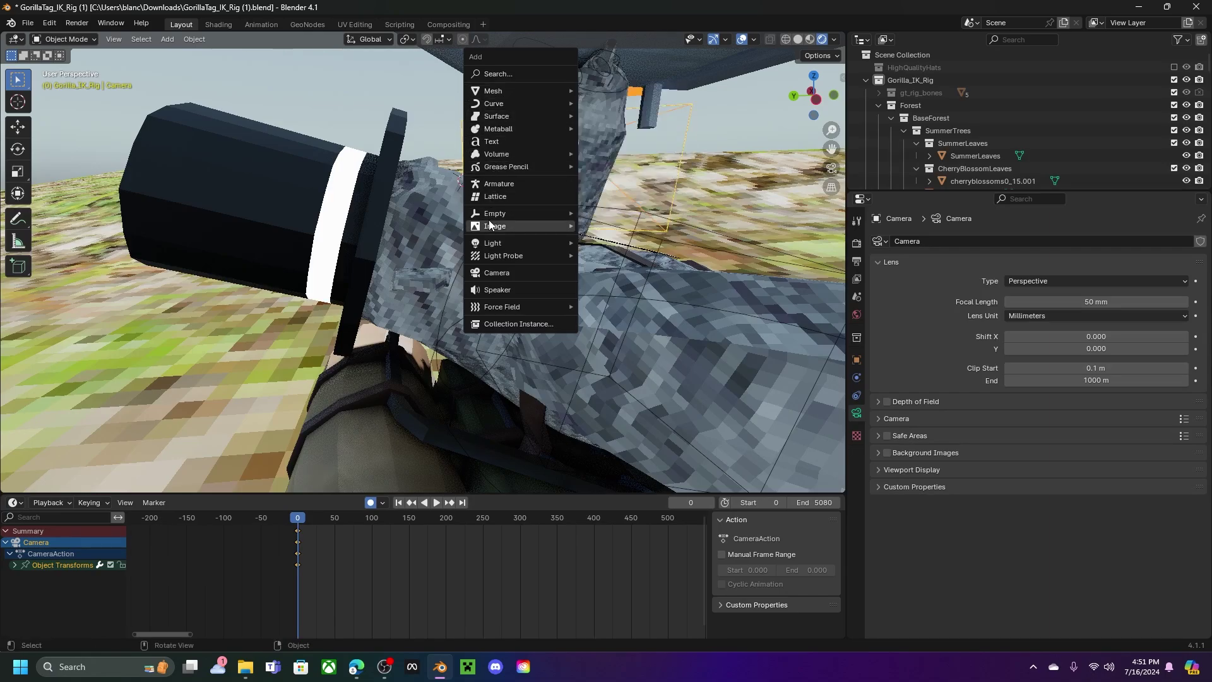
pyautogui.moveTo(565, 213)
pyautogui.click(636, 210)
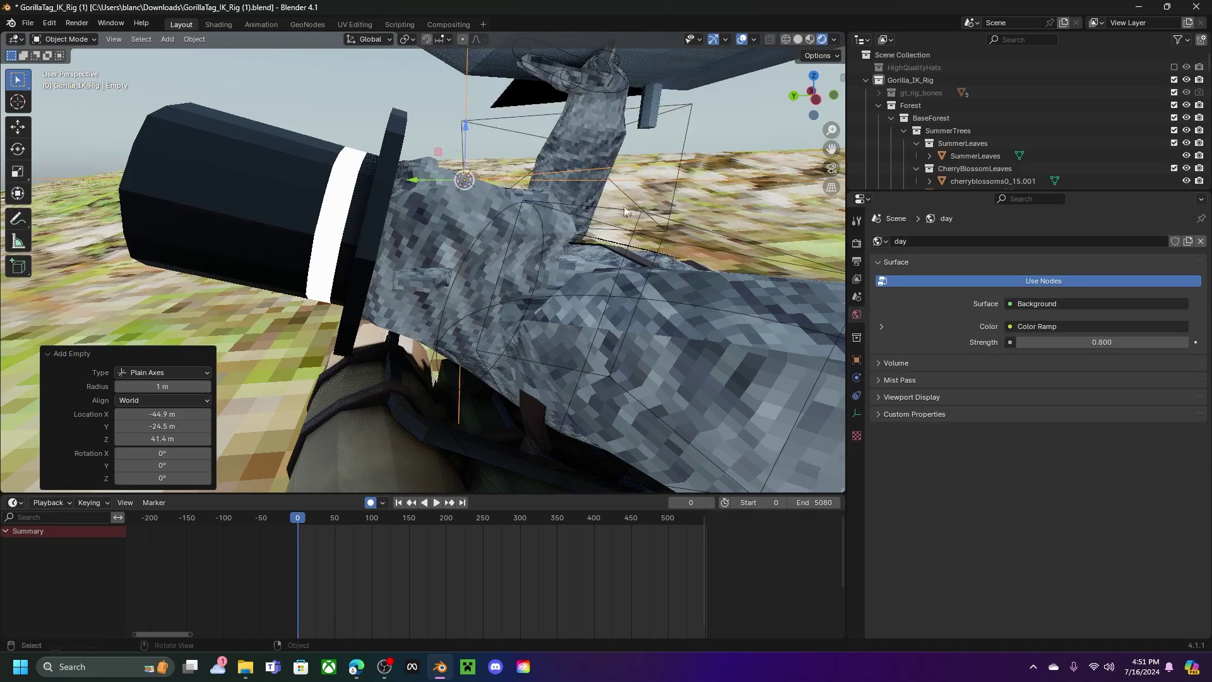